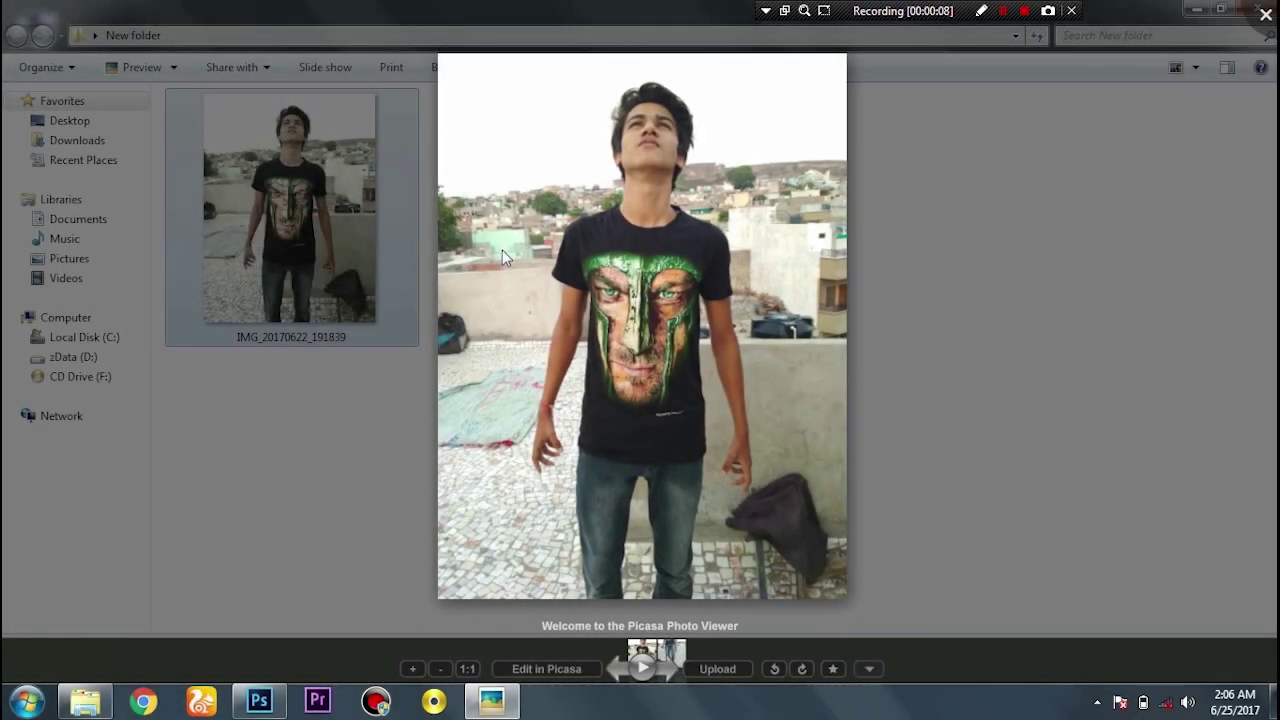
Preview the legs photo, close the viewer and Explorer folder, and return to Photoshop
{"action": "key", "text": "Right"}
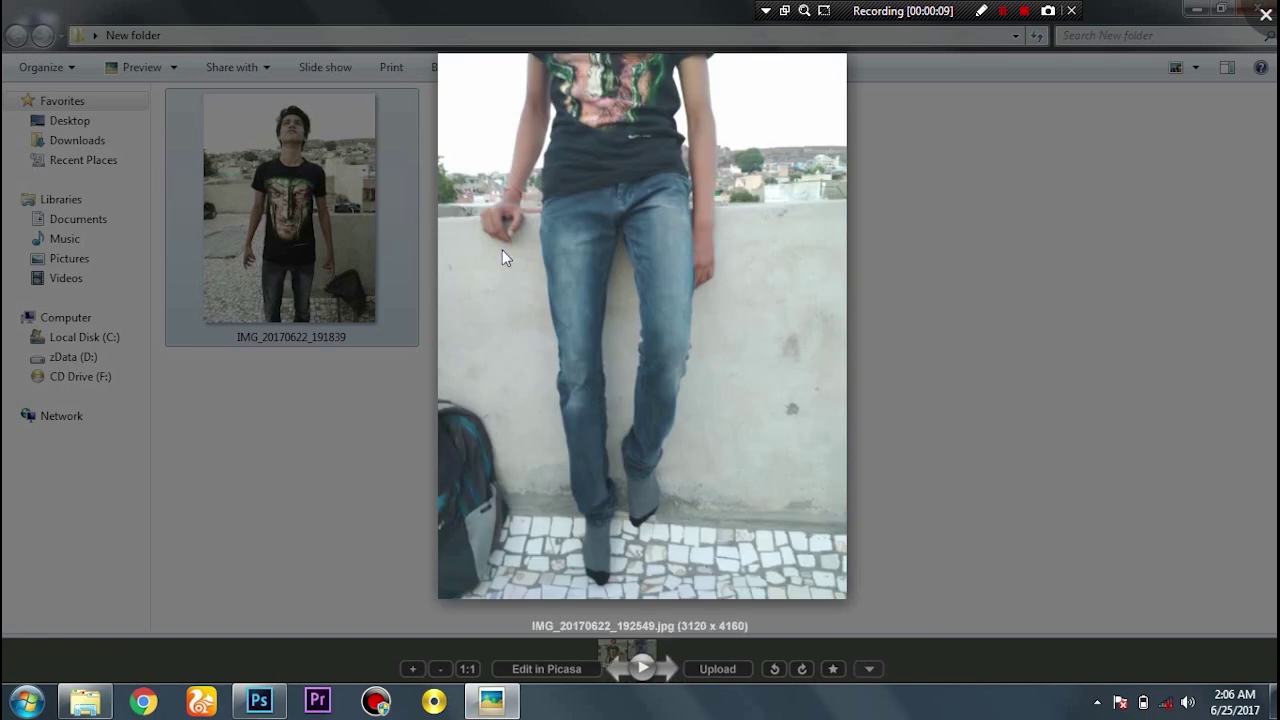
{"action": "left_click", "coordinate": [1270, 10]}
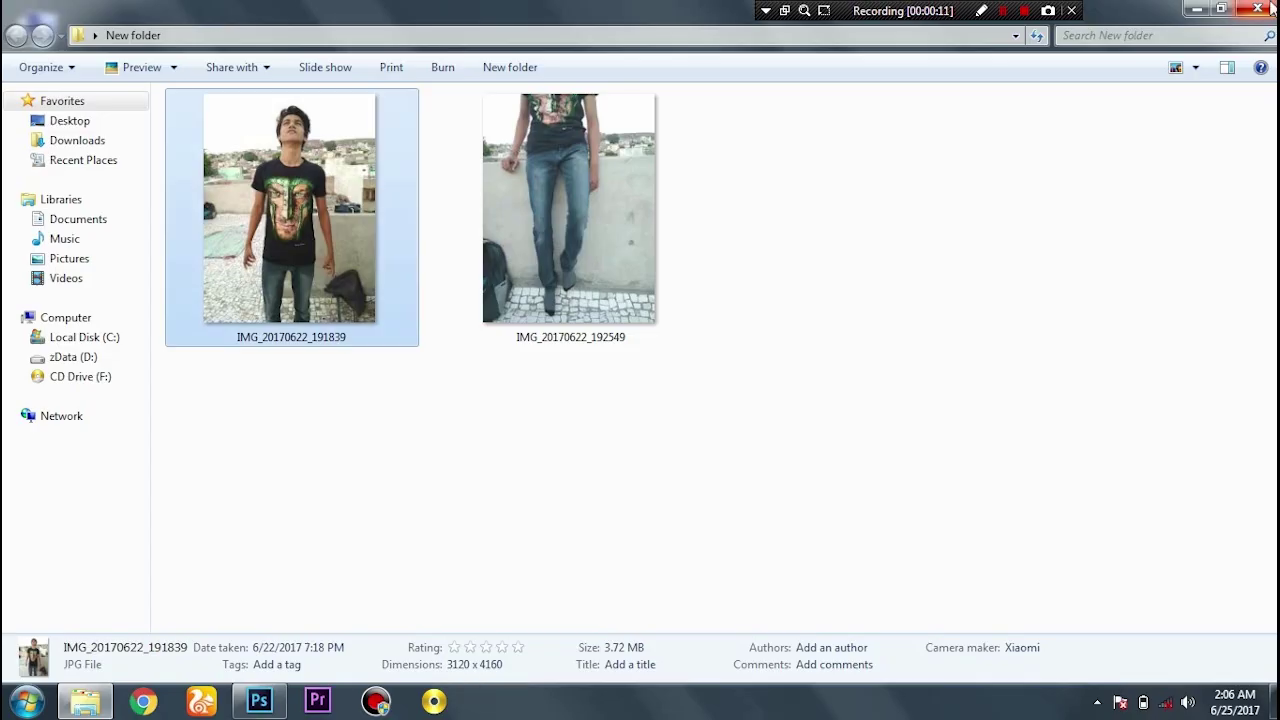
{"action": "left_click", "coordinate": [1270, 10]}
{"action": "left_click", "coordinate": [266, 705]}
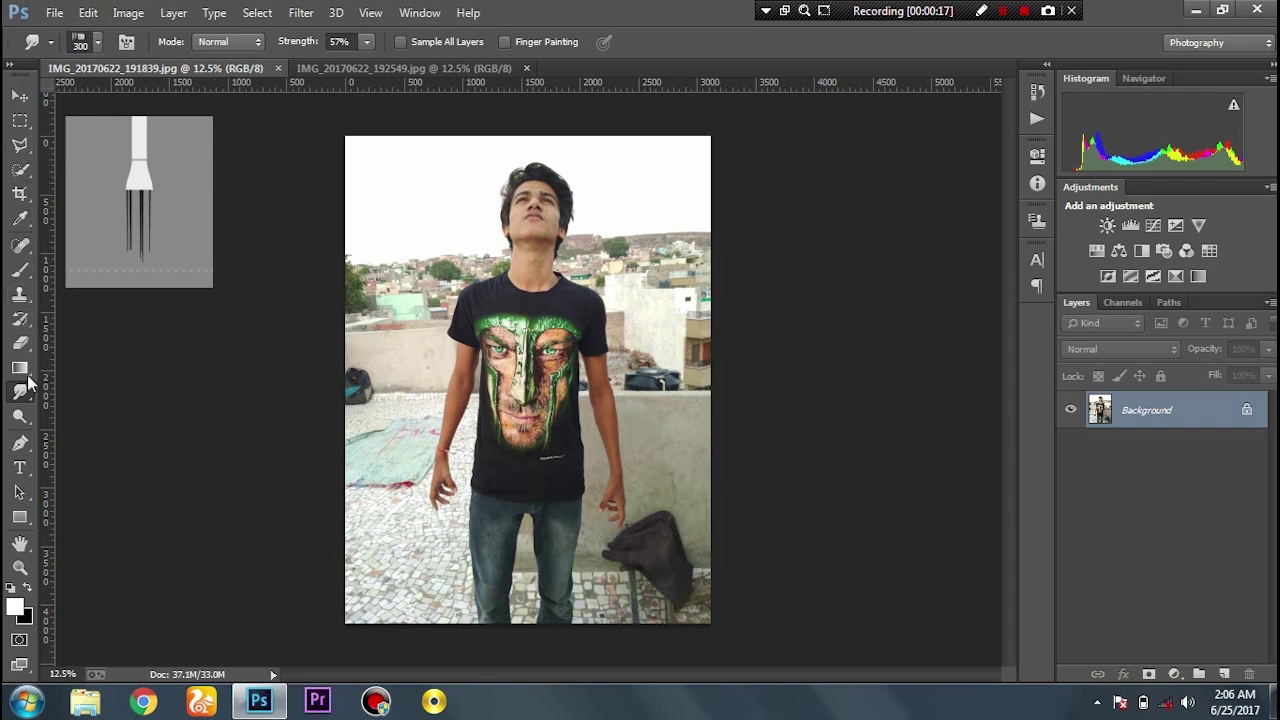
Place Pen anchors around the zoomed-in standing man's body, starting at the bottom of the leg
{"action": "left_click", "coordinate": [21, 443]}
{"action": "key", "text": "ctrl+plus"}
{"action": "key", "text": "ctrl+plus"}
{"action": "key", "text": "ctrl+plus"}
{"action": "key", "text": "ctrl+plus"}
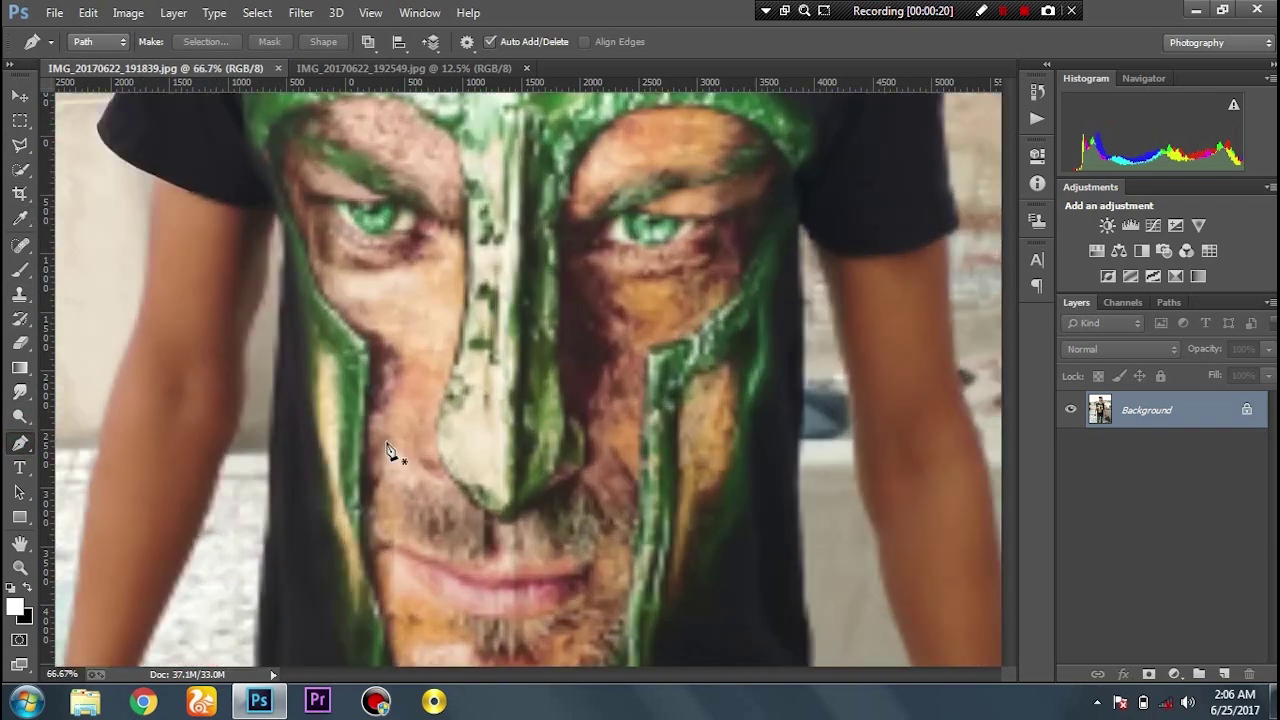
{"action": "scroll", "coordinate": [437, 517], "scroll_direction": "down", "scroll_amount": 5}
{"action": "scroll", "coordinate": [437, 517], "scroll_direction": "down", "scroll_amount": 5}
{"action": "left_click", "coordinate": [535, 521]}
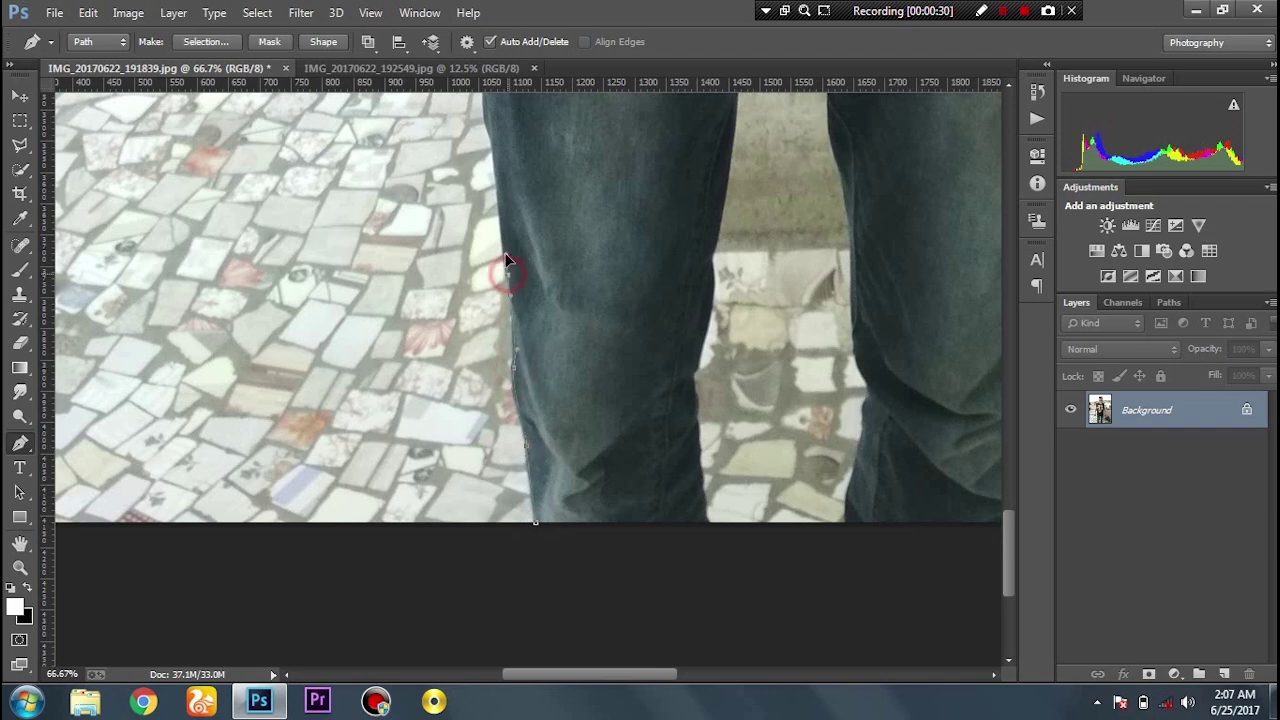
{"action": "scroll", "coordinate": [505, 262], "scroll_direction": "up", "scroll_amount": 2}
{"action": "scroll", "coordinate": [477, 397], "scroll_direction": "up", "scroll_amount": 2}
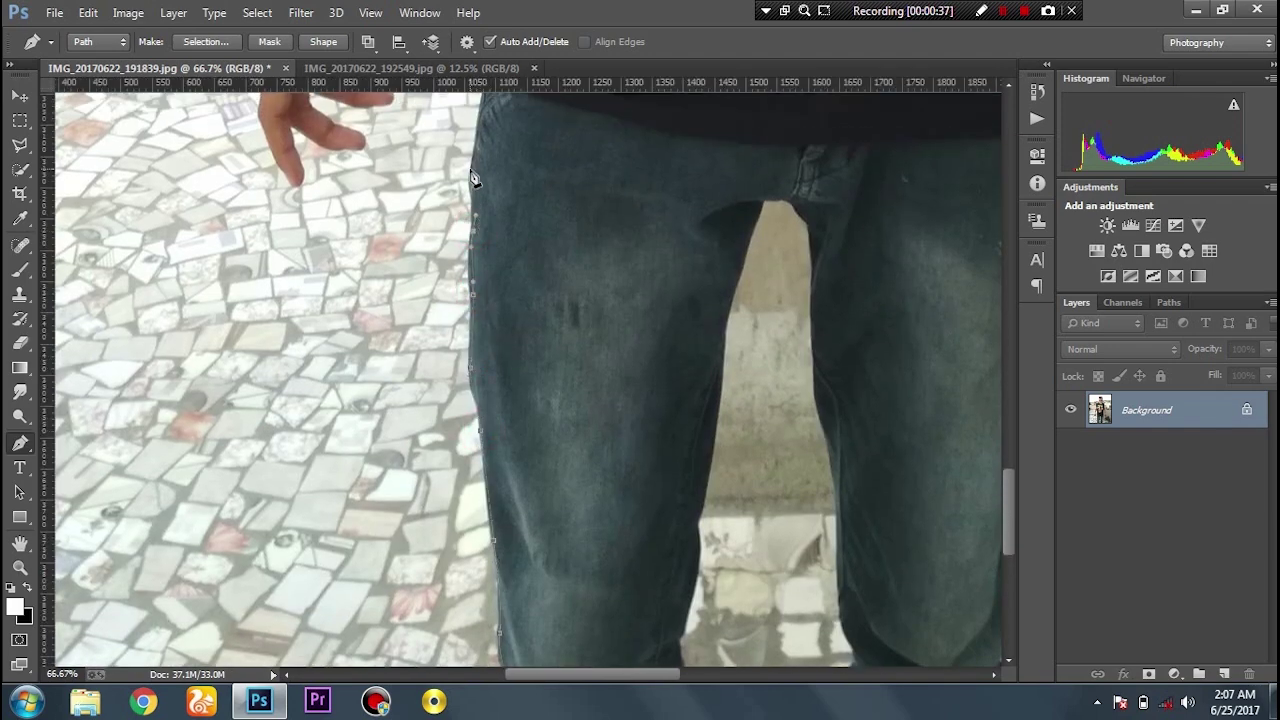
{"action": "scroll", "coordinate": [470, 200], "scroll_direction": "up", "scroll_amount": 2}
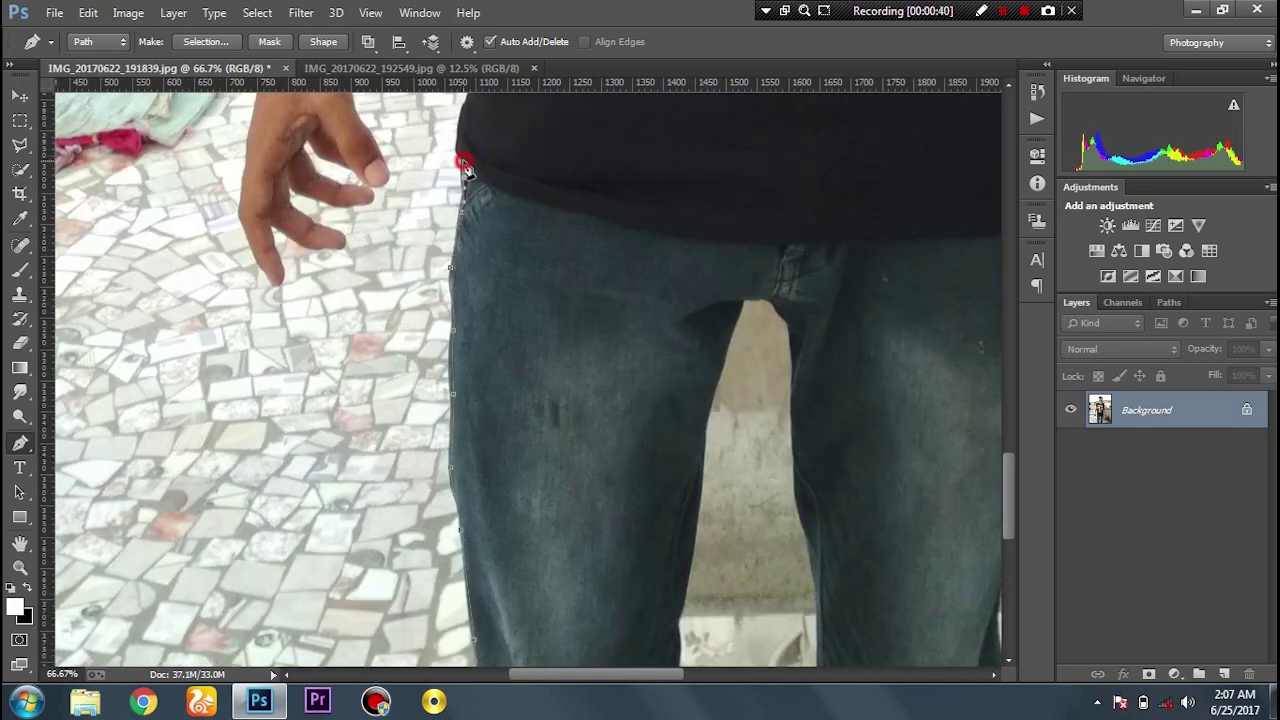
{"action": "scroll", "coordinate": [423, 320], "scroll_direction": "up", "scroll_amount": 3}
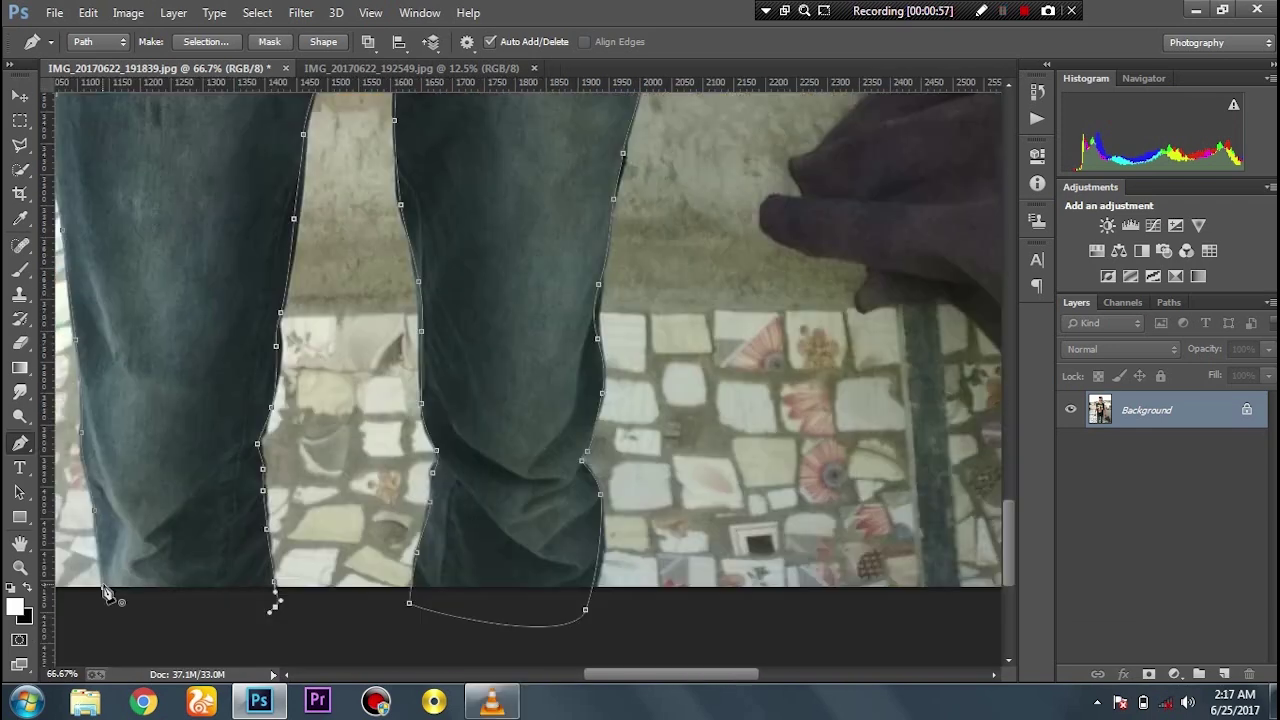
{"action": "scroll", "coordinate": [105, 515], "scroll_direction": "up", "scroll_amount": 3}
{"action": "scroll", "coordinate": [600, 360], "scroll_direction": "down", "scroll_amount": 5}
Convert the man's finished path into a selection
{"action": "right_click", "coordinate": [603, 360]}
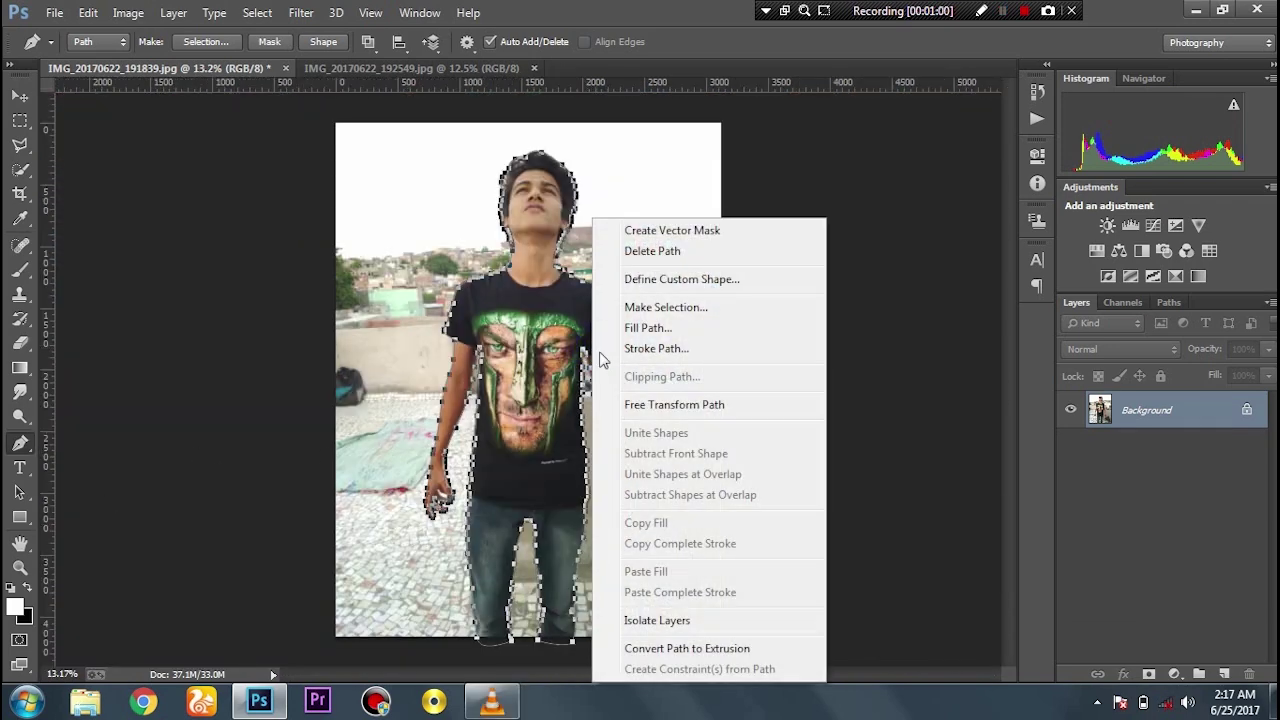
{"action": "left_click", "coordinate": [670, 307]}
{"action": "left_click", "coordinate": [730, 200]}
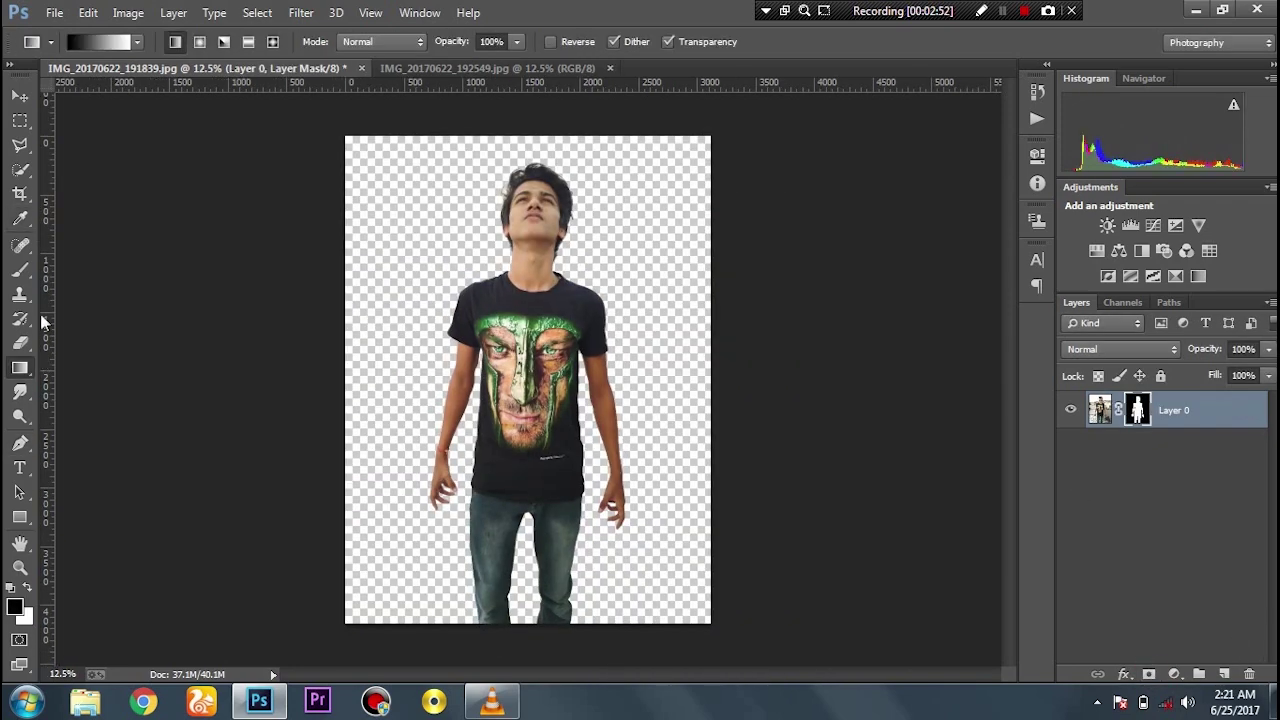
Extend the canvas past its bottom-right corner, nudge the man right, and switch to the legs photo
{"action": "left_click", "coordinate": [22, 194]}
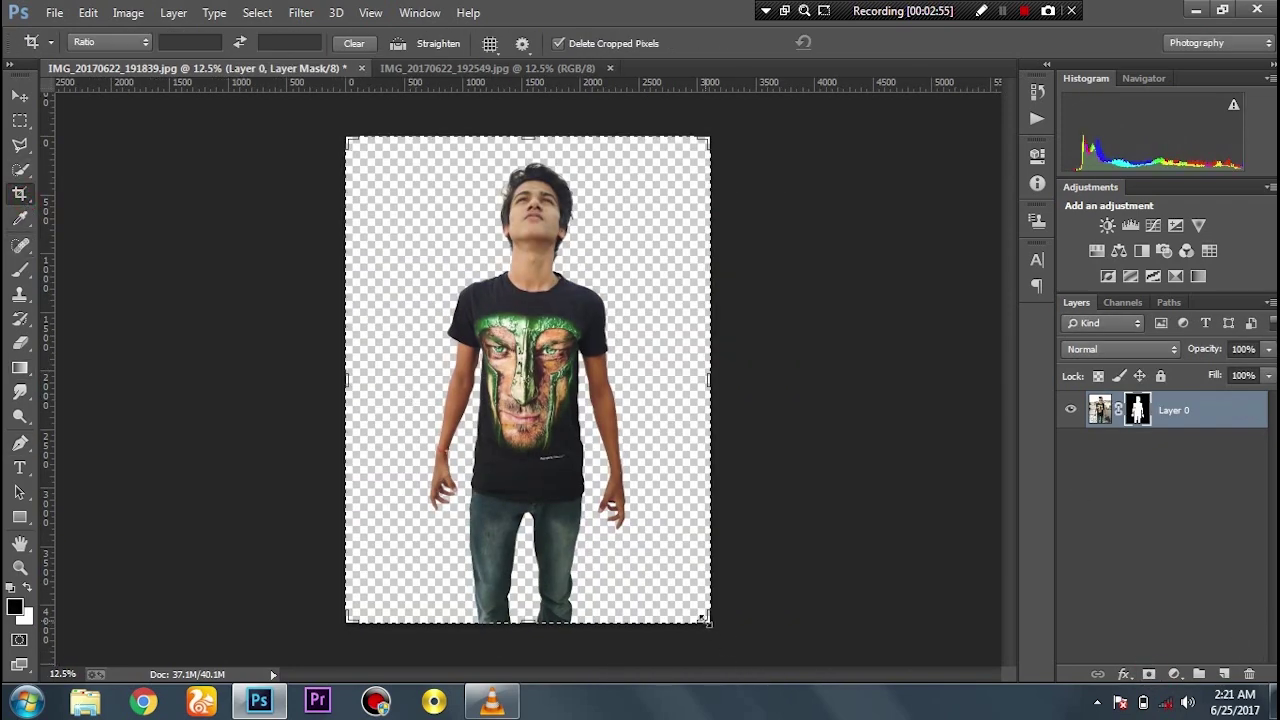
{"action": "left_click_drag", "start_coordinate": [706, 618], "coordinate": [802, 600]}
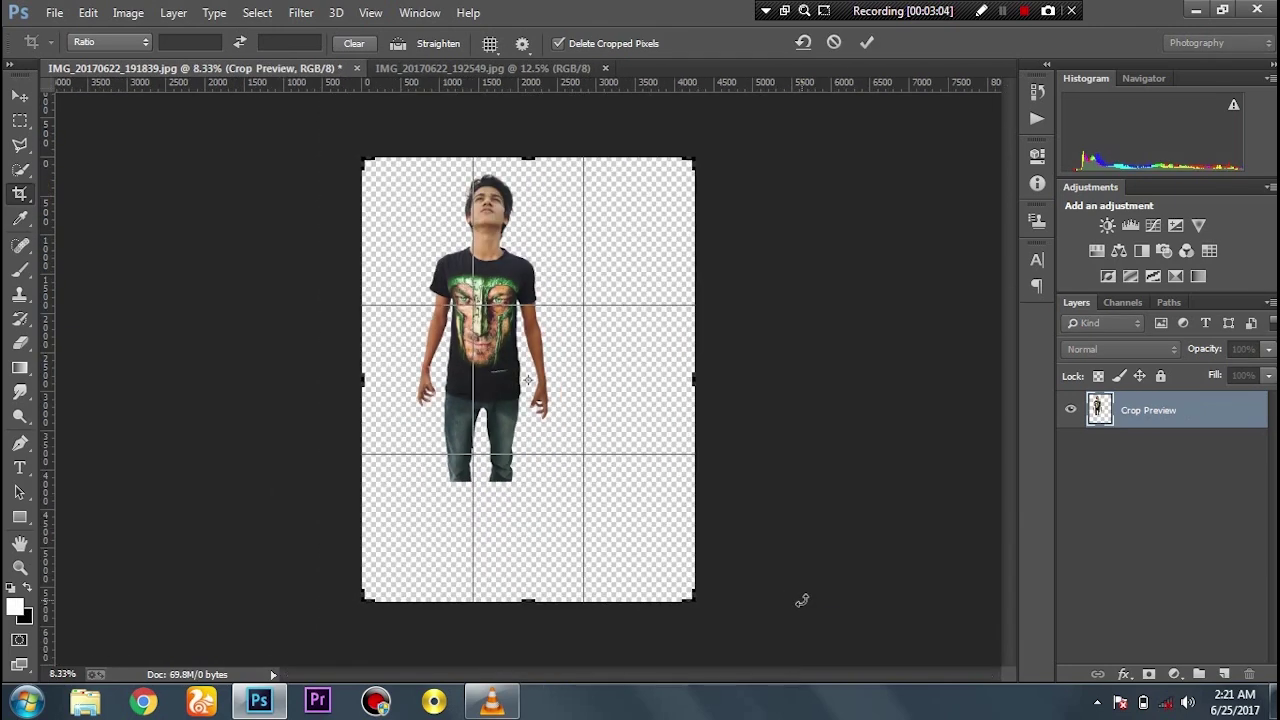
{"action": "key", "text": "Return"}
{"action": "key", "text": "v"}
{"action": "left_click_drag", "start_coordinate": [527, 372], "coordinate": [571, 387]}
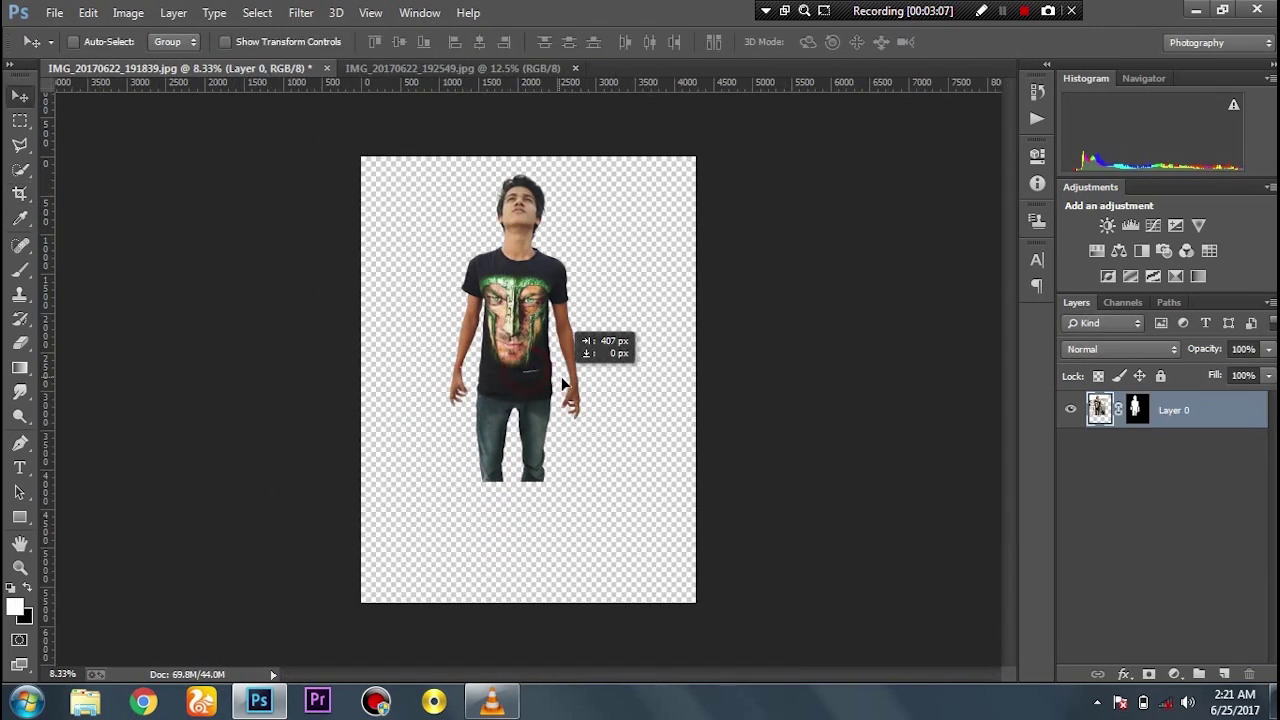
{"action": "left_click", "coordinate": [485, 70]}
Pen-trace the lower legs and feet in the second photo
{"action": "key", "text": "ctrl+plus"}
{"action": "key", "text": "ctrl+plus"}
{"action": "key", "text": "ctrl+plus"}
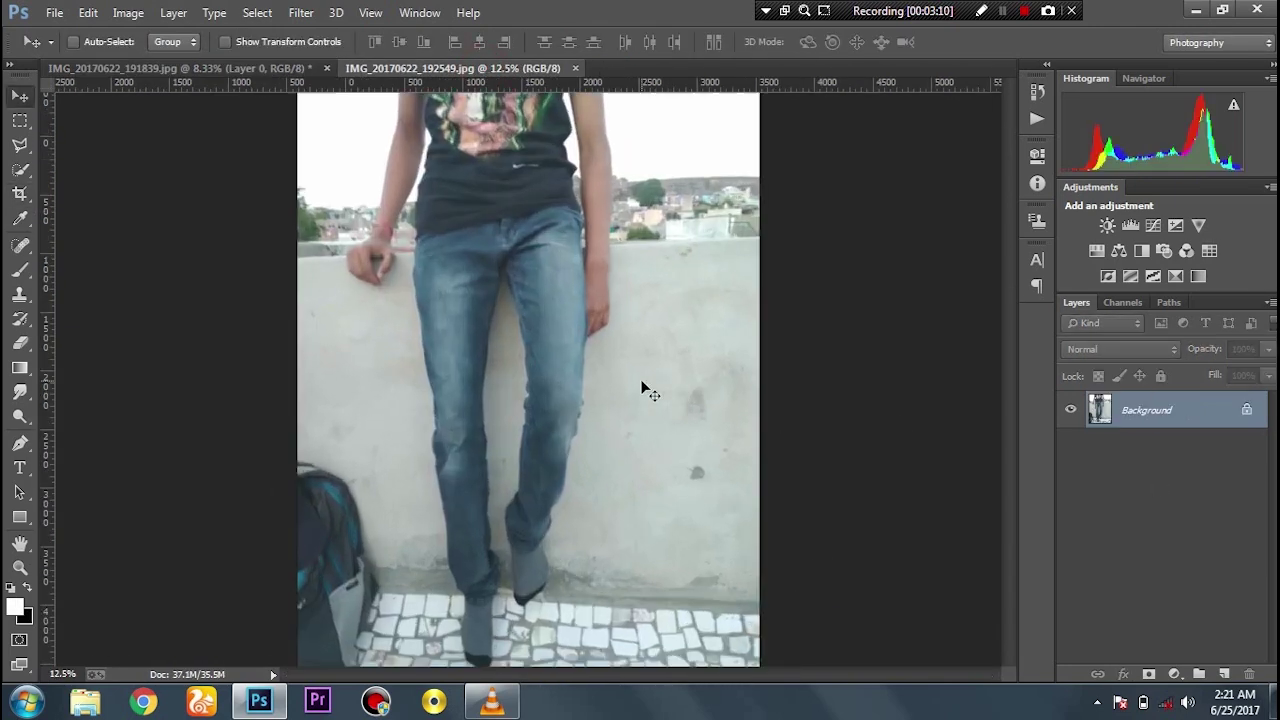
{"action": "key", "text": "p"}
{"action": "left_click", "coordinate": [564, 414]}
{"action": "left_click", "coordinate": [564, 525]}
{"action": "left_click", "coordinate": [567, 556]}
{"action": "scroll", "coordinate": [567, 554], "scroll_direction": "down", "scroll_amount": 2}
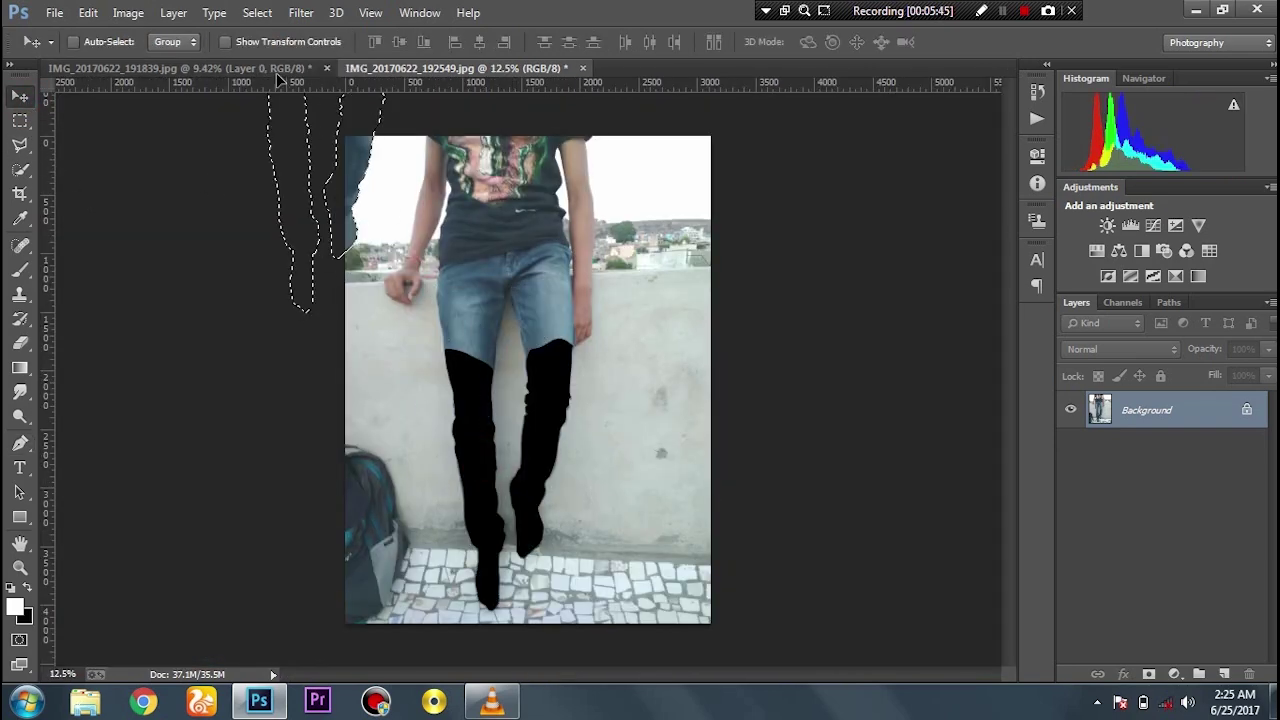
Drag the cut-out legs into the man's document as Layer 1 and start Free Transform
{"action": "left_click_drag", "start_coordinate": [527, 489], "coordinate": [540, 468]}
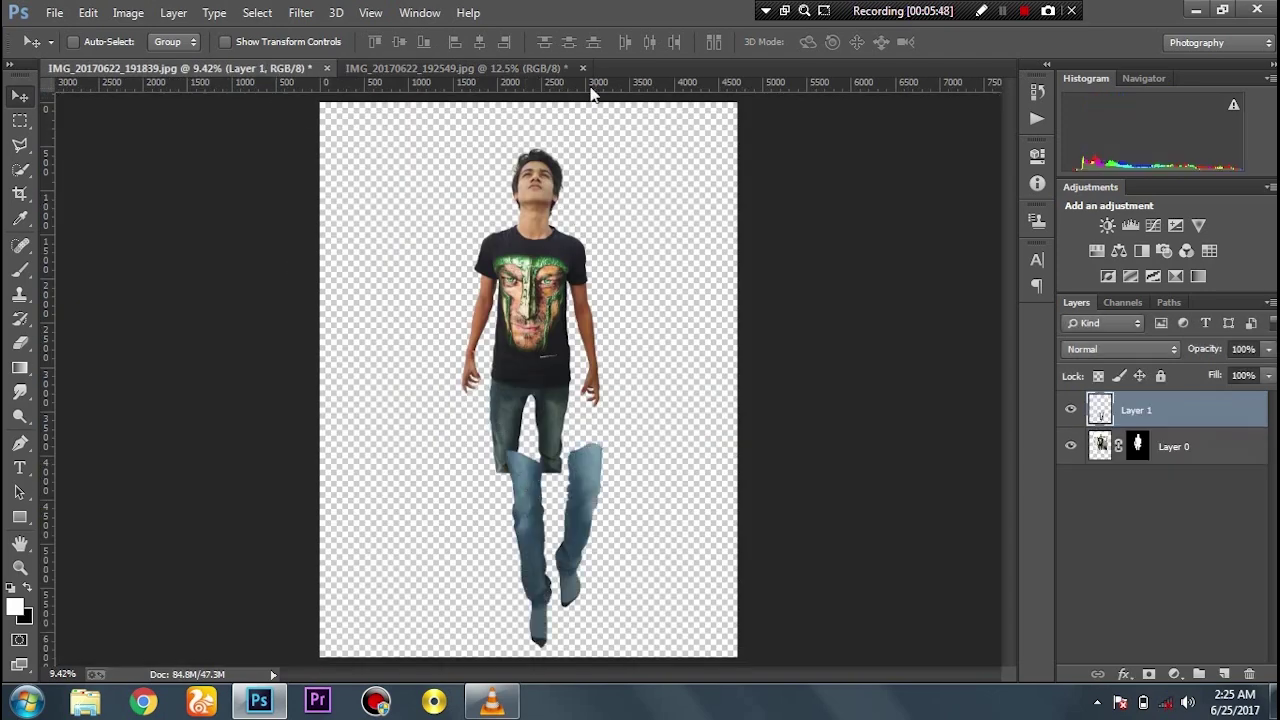
{"action": "key", "text": "ctrl+plus"}
{"action": "key", "text": "ctrl+plus"}
{"action": "key", "text": "ctrl+t"}
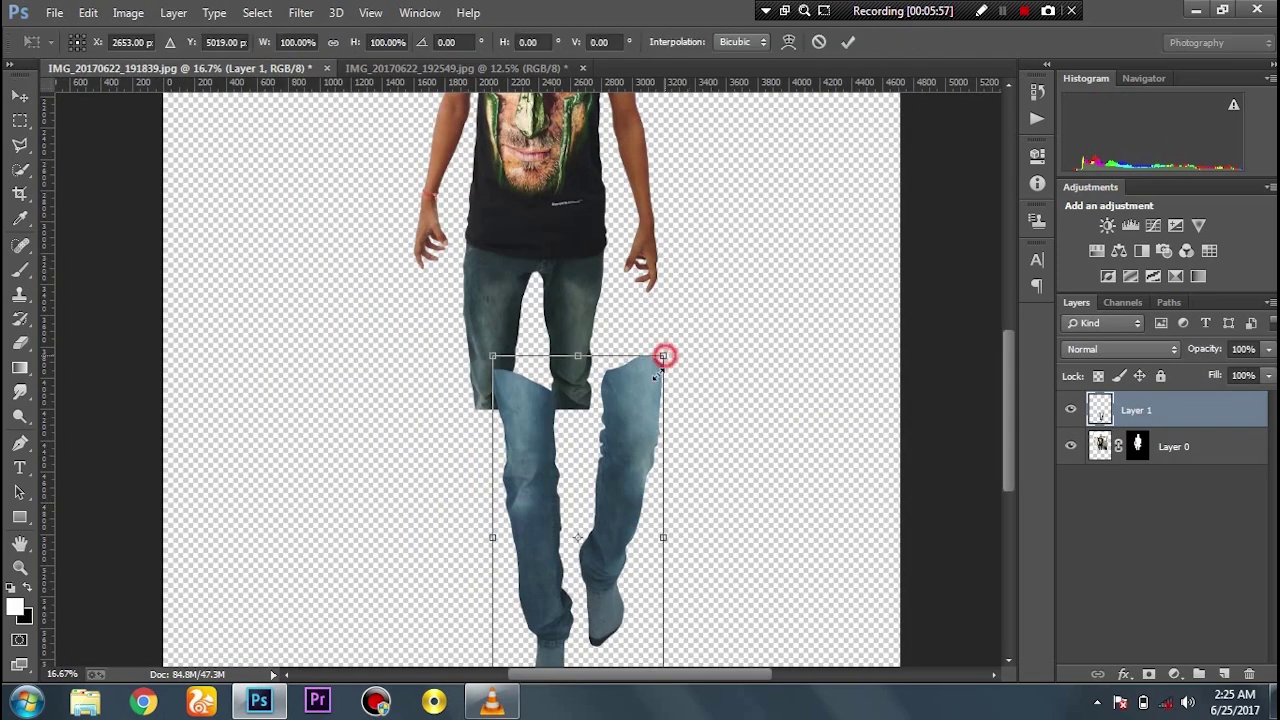
Scale the added legs down and move them up under the man's knees
{"action": "left_click_drag", "start_coordinate": [663, 354], "coordinate": [648, 388]}
{"action": "mouse_move", "coordinate": [628, 446]}
{"action": "left_mouse_down"}
{"action": "mouse_move", "coordinate": [576, 408]}
{"action": "mouse_move", "coordinate": [588, 365]}
{"action": "left_mouse_up"}
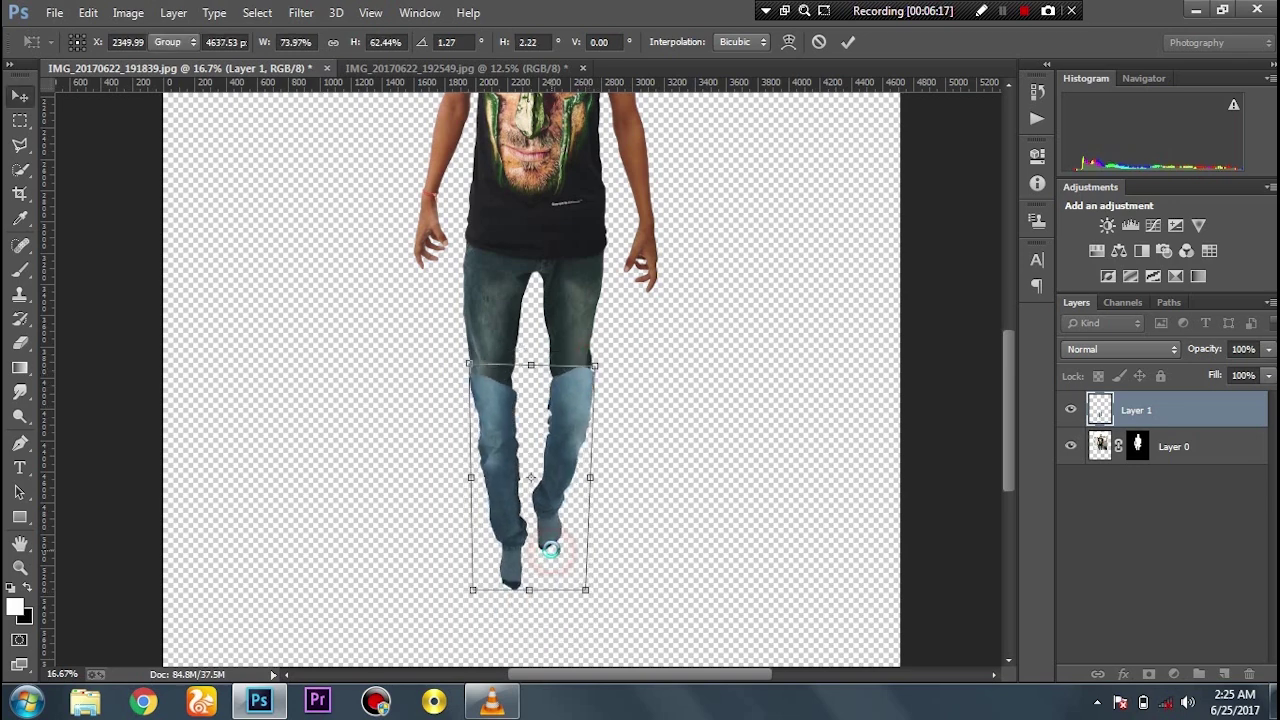
{"action": "key", "text": "Return"}
Apply Hue/Saturation to the legs with Saturation -56 and Lightness -10
{"action": "key", "text": "ctrl+u"}
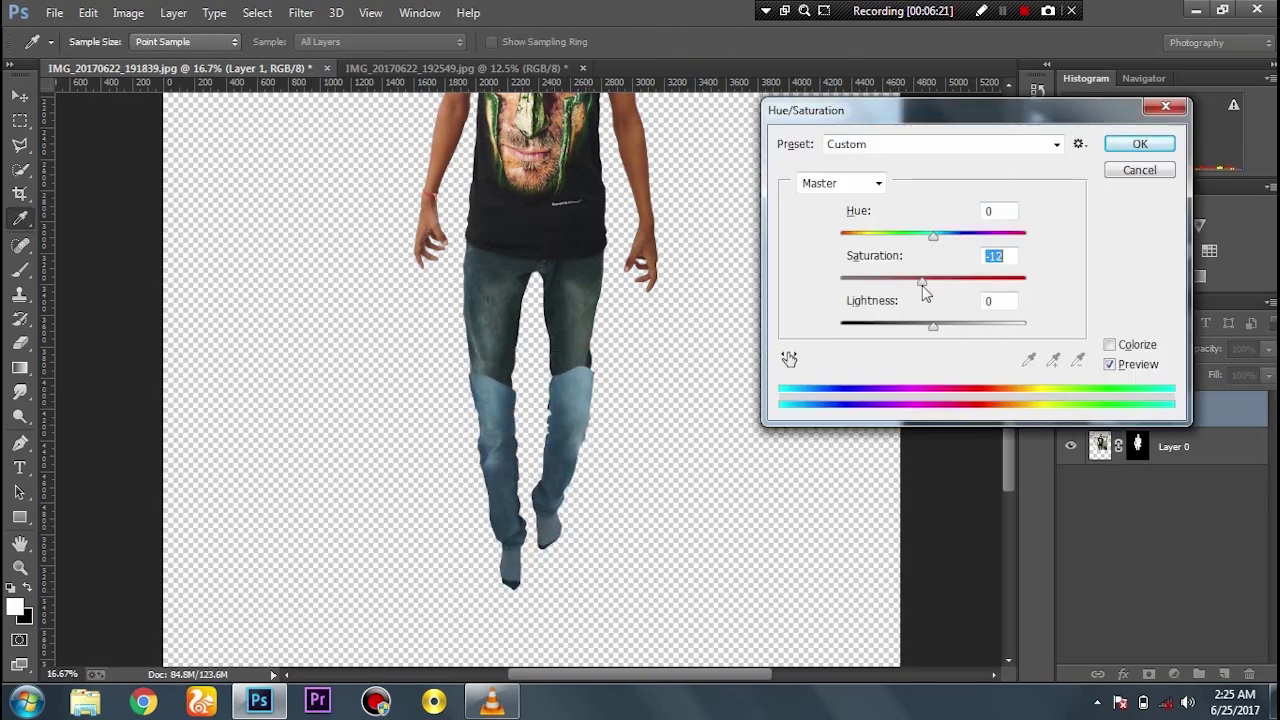
{"action": "left_click_drag", "start_coordinate": [911, 283], "coordinate": [892, 291]}
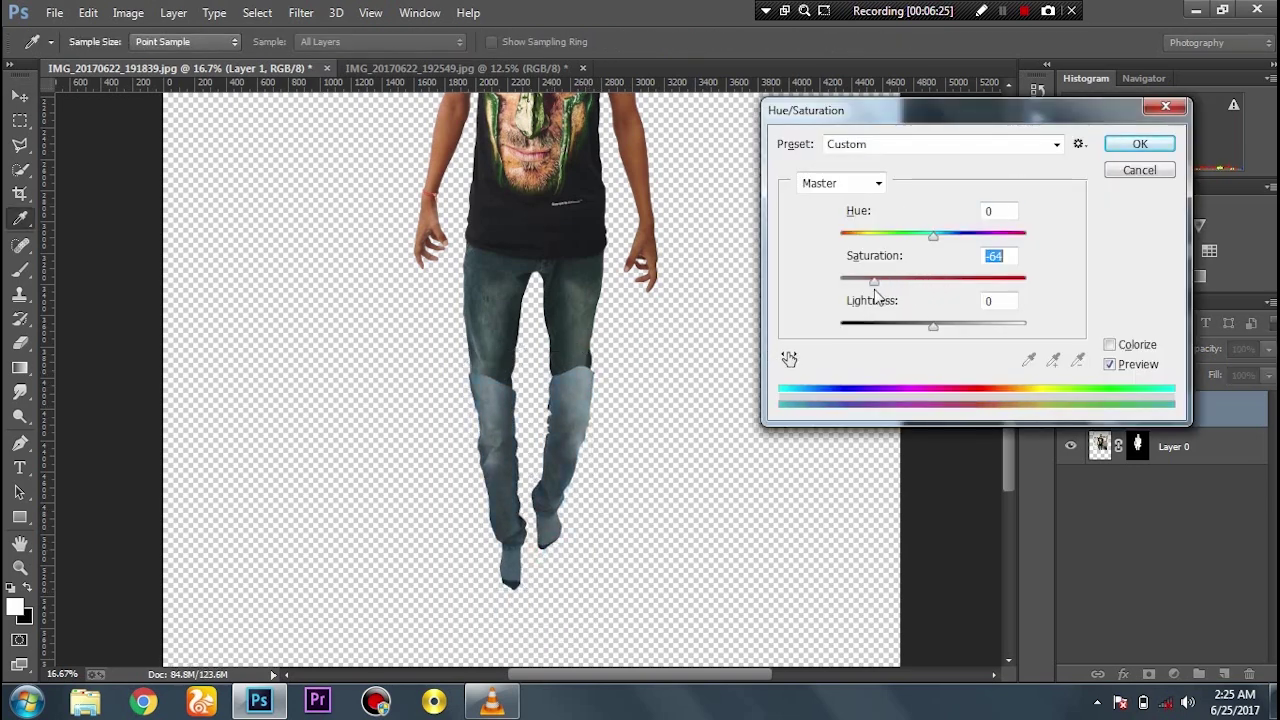
{"action": "left_click_drag", "start_coordinate": [933, 328], "coordinate": [925, 330]}
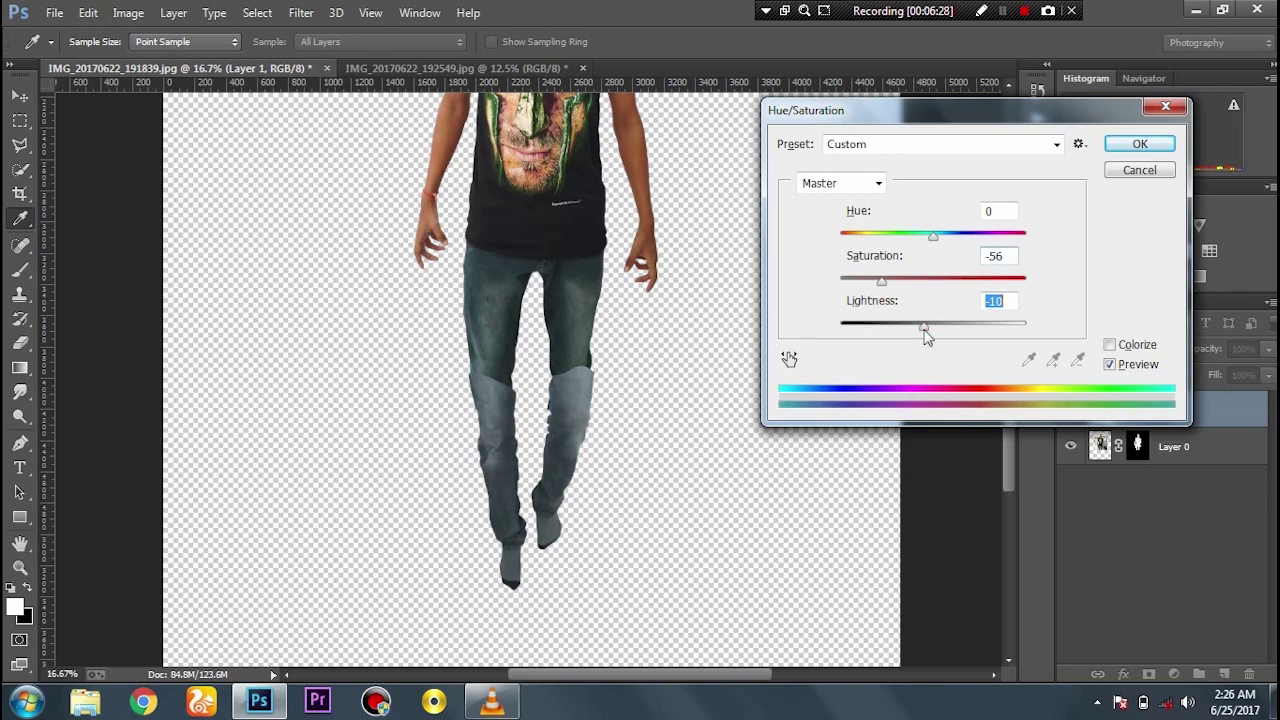
{"action": "left_click", "coordinate": [1138, 146]}
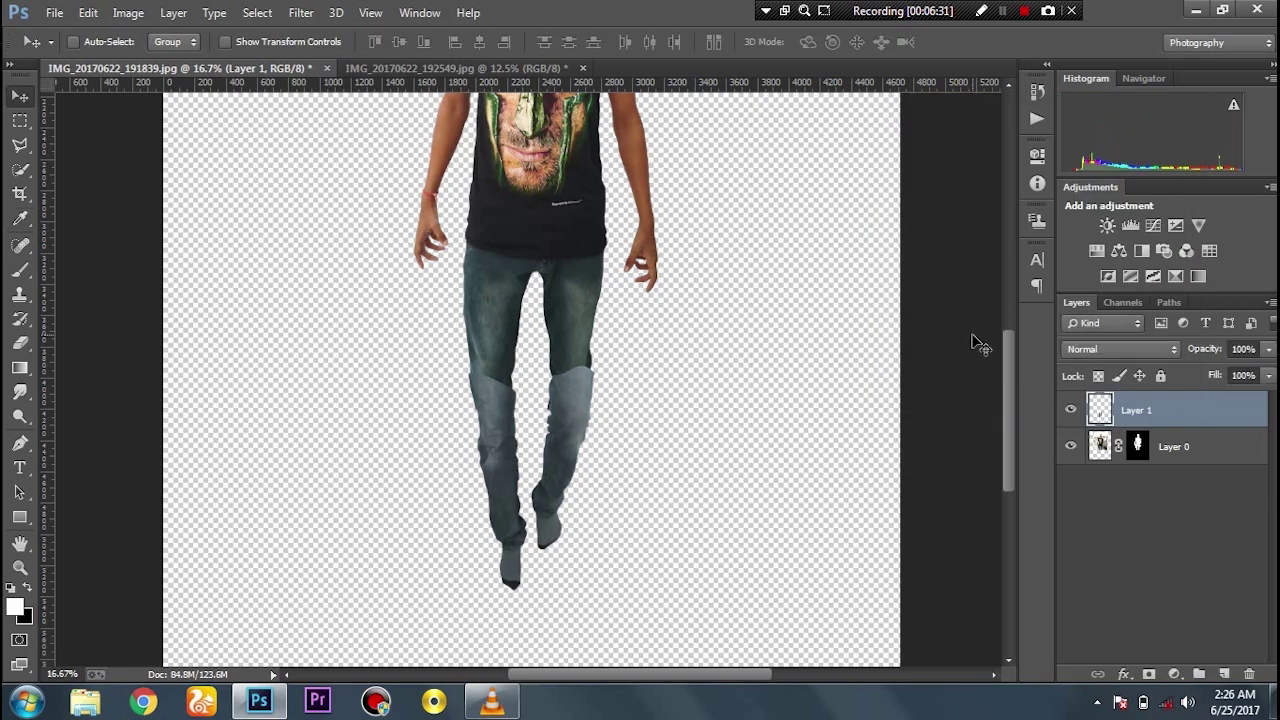
{"action": "key", "text": "ctrl+plus"}
{"action": "key", "text": "ctrl+plus"}
{"action": "key", "text": "ctrl+plus"}
{"action": "key", "text": "ctrl+plus"}
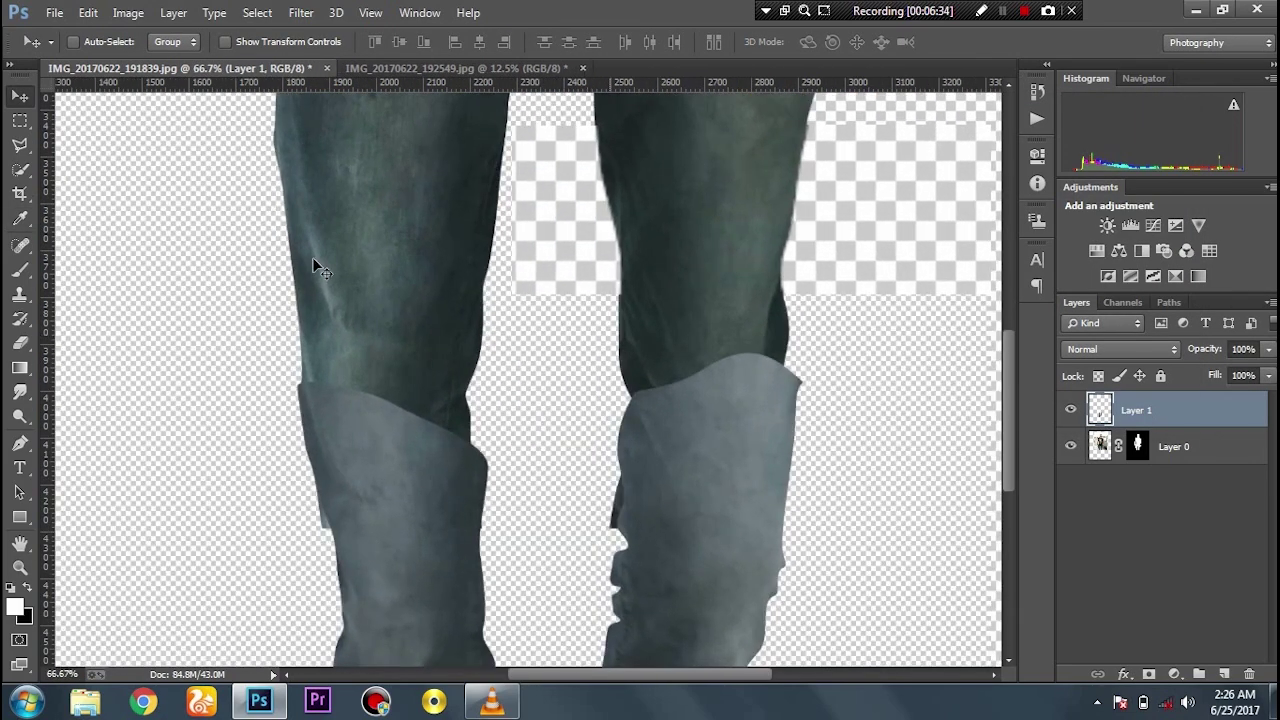
Erase the knee seam with a 150 px, 67% eraser, then pen-trace curved paths along the leg edges
{"action": "left_click", "coordinate": [20, 343]}
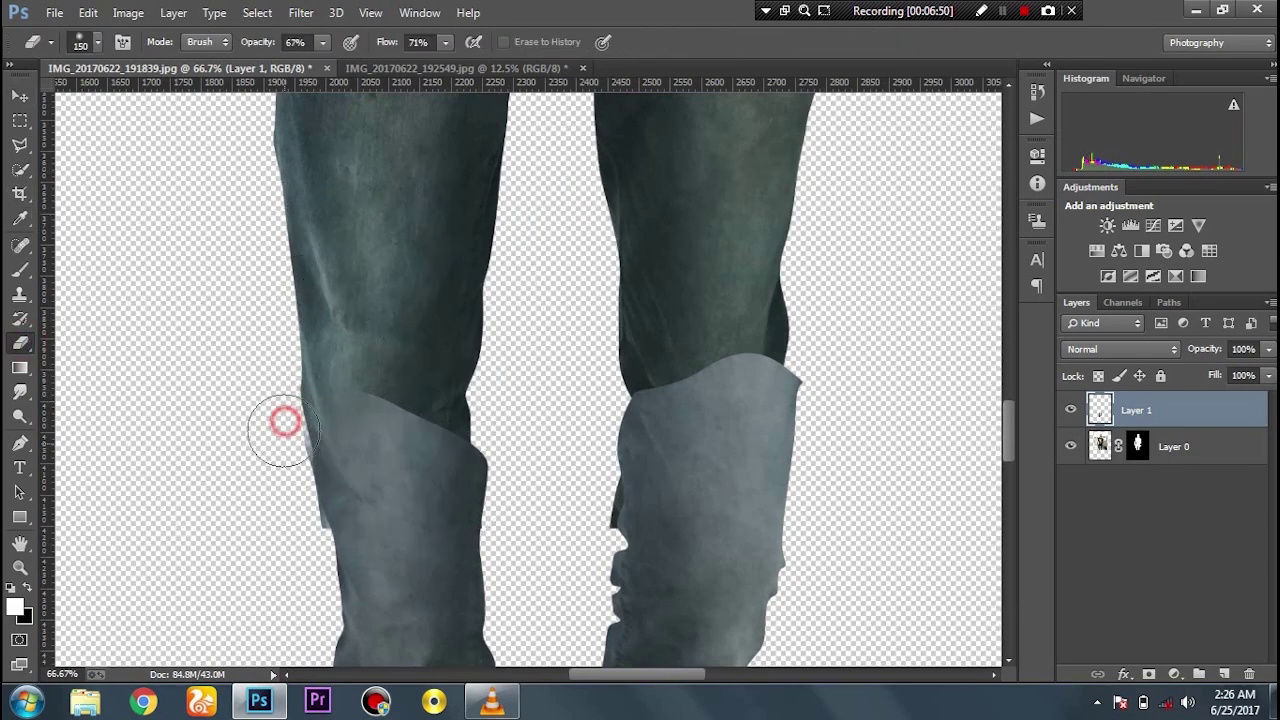
{"action": "mouse_move", "coordinate": [345, 390]}
{"action": "left_mouse_down"}
{"action": "mouse_move", "coordinate": [415, 395]}
{"action": "mouse_move", "coordinate": [738, 318]}
{"action": "mouse_move", "coordinate": [743, 334]}
{"action": "left_mouse_up"}
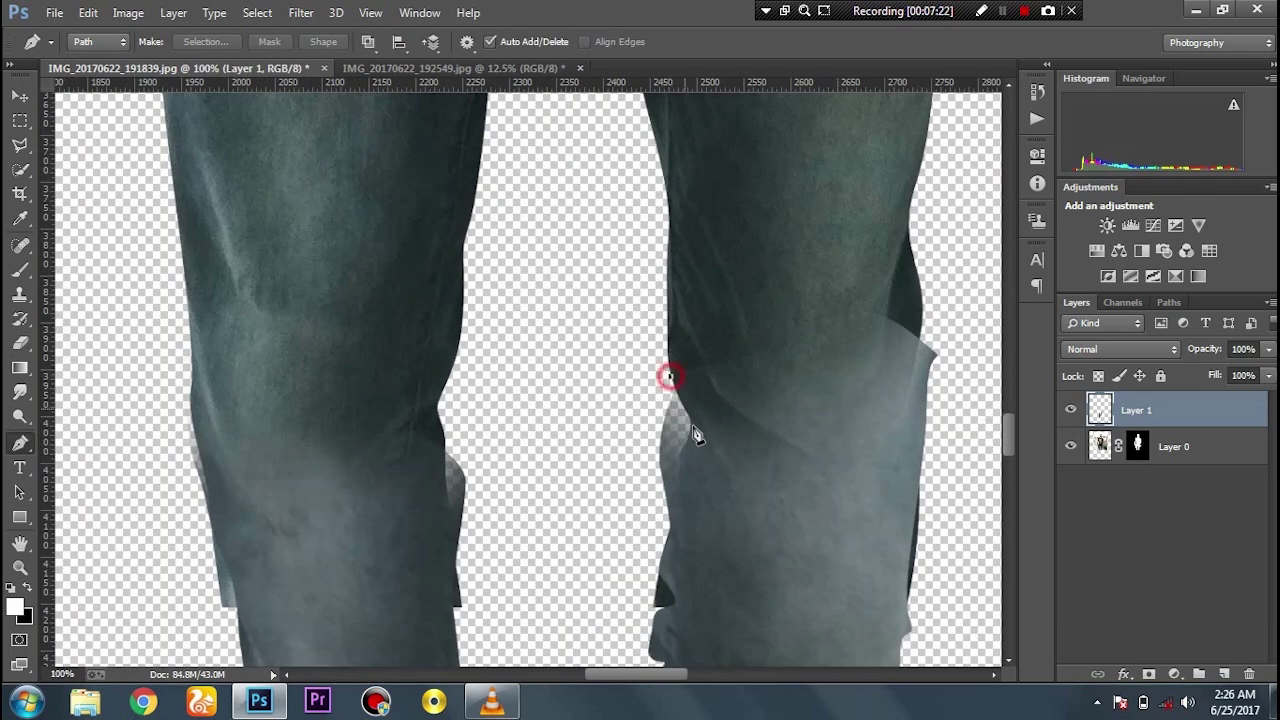
{"action": "left_click", "coordinate": [693, 432]}
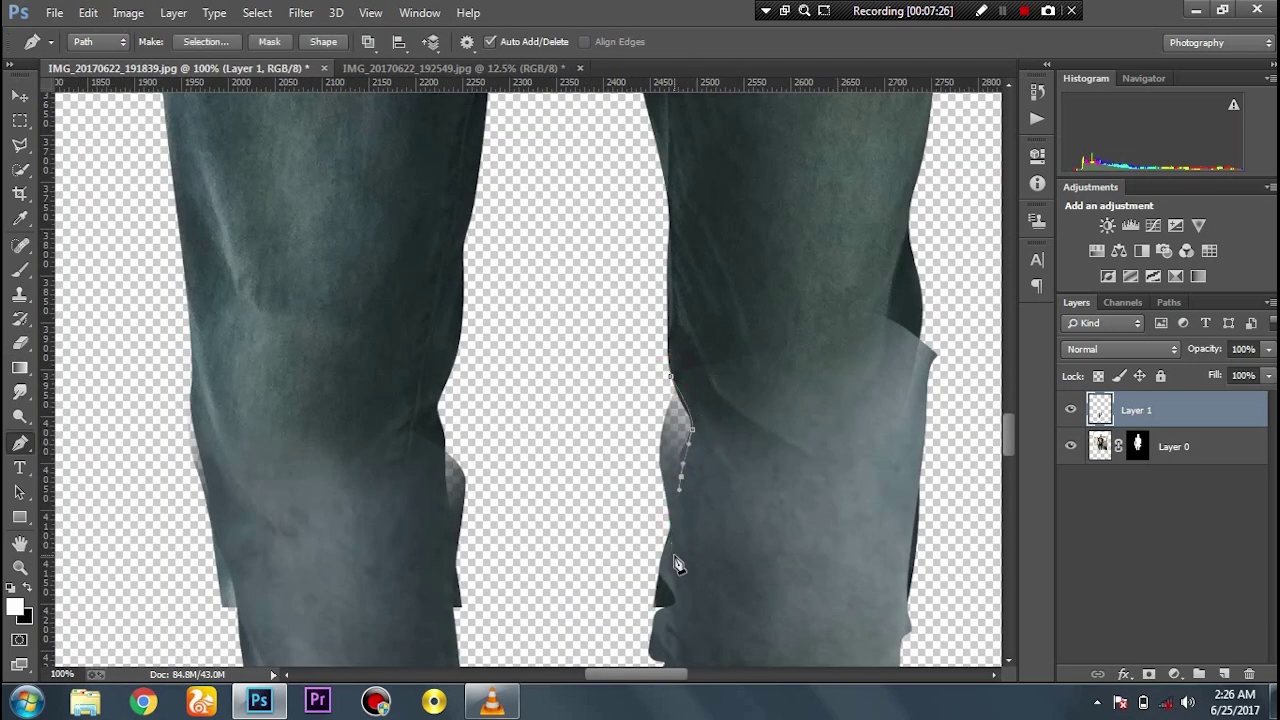
{"action": "left_click_drag", "start_coordinate": [678, 530], "coordinate": [675, 465]}
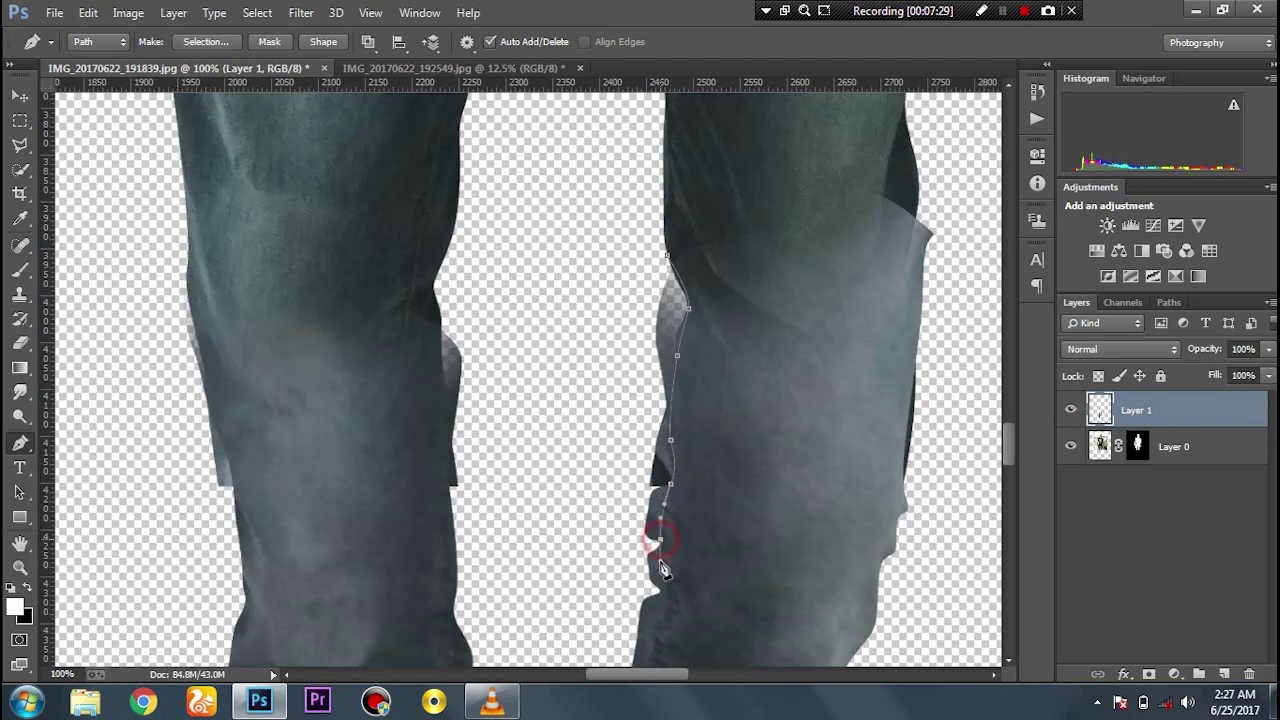
{"action": "left_click_drag", "start_coordinate": [590, 403], "coordinate": [593, 310]}
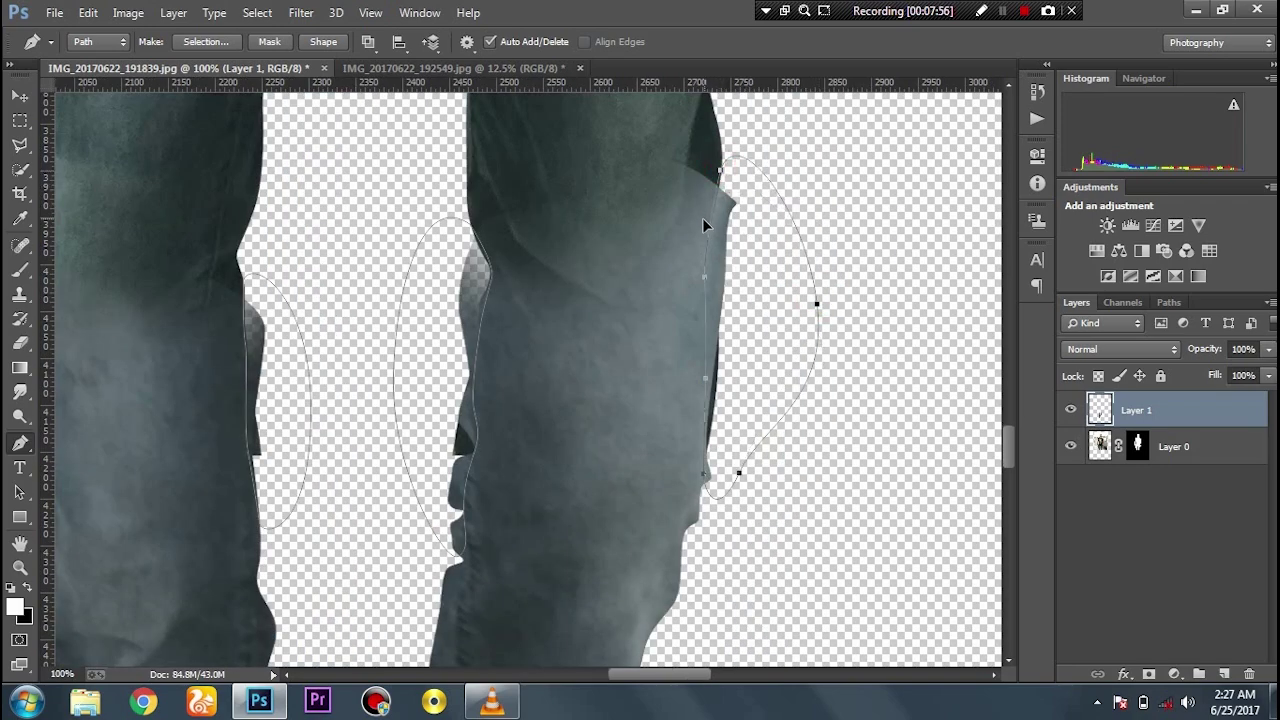
Turn the knee paths into a selection, delete those pixels from Layer 1, and target Layer 0's mask
{"action": "key", "text": "ctrl+minus"}
{"action": "right_click", "coordinate": [615, 545]}
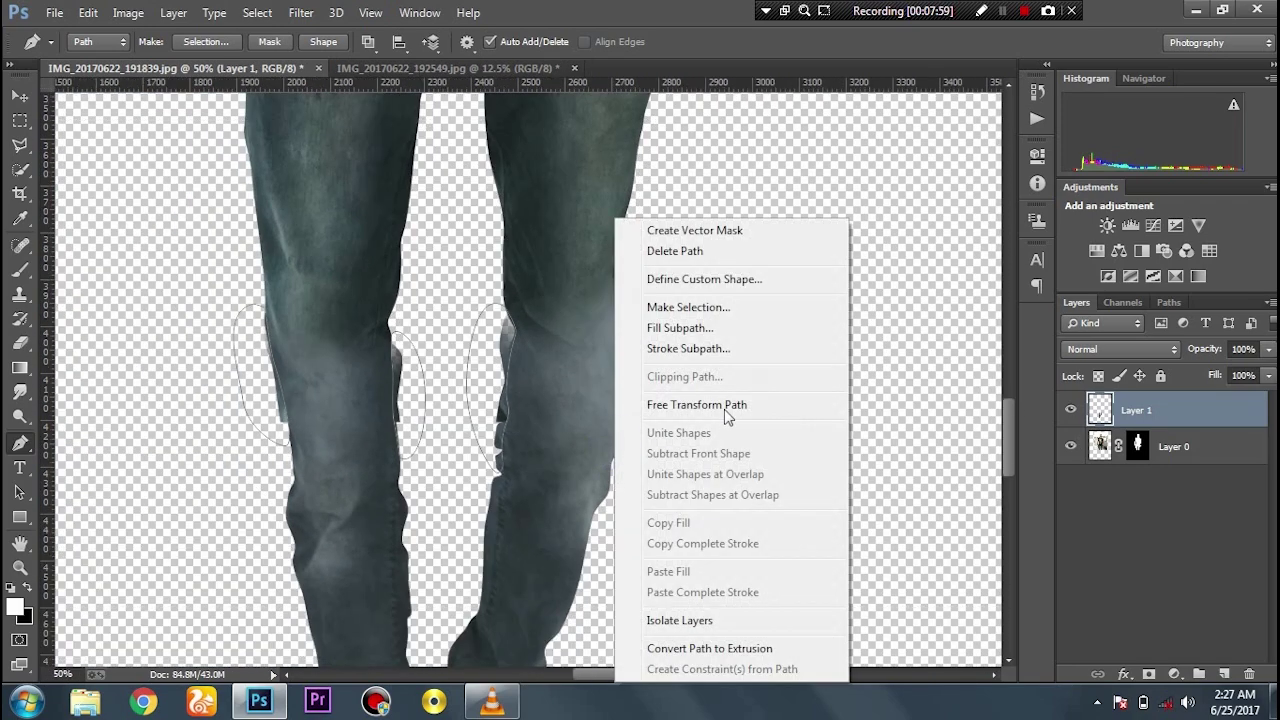
{"action": "left_click", "coordinate": [711, 314]}
{"action": "left_click", "coordinate": [745, 198]}
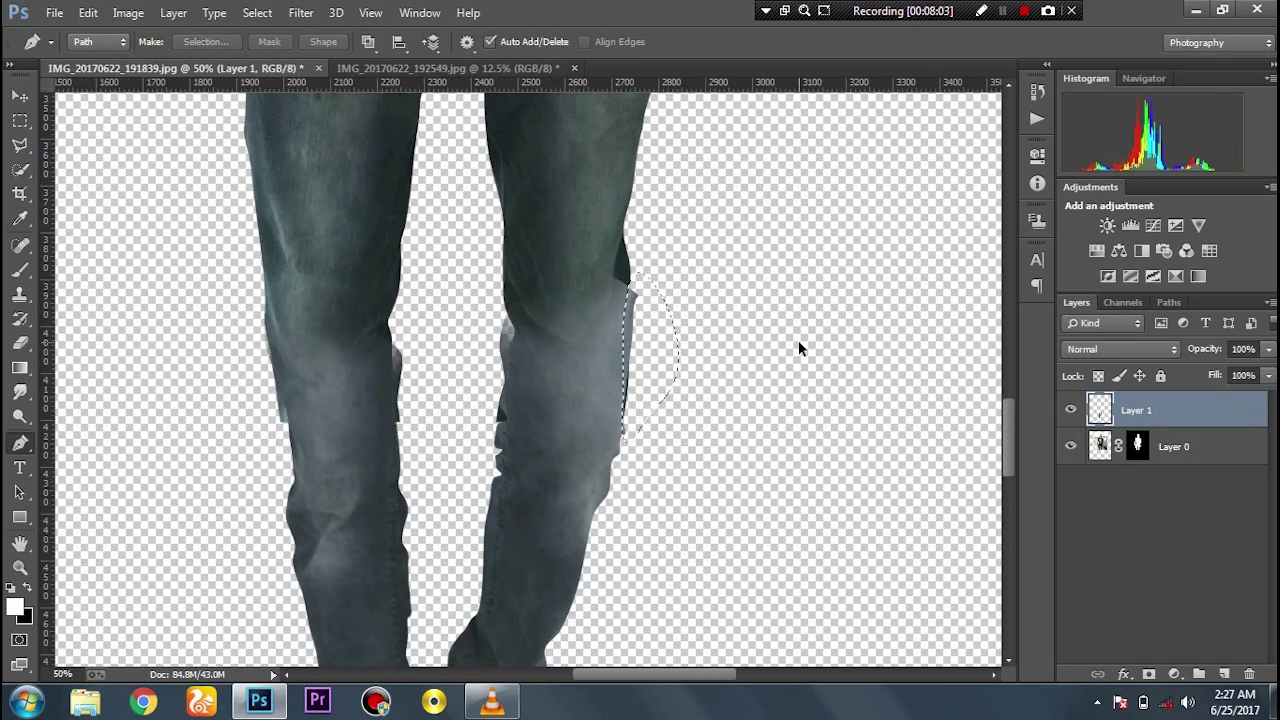
{"action": "key", "text": "ctrl+d"}
{"action": "key", "text": "ctrl+Return"}
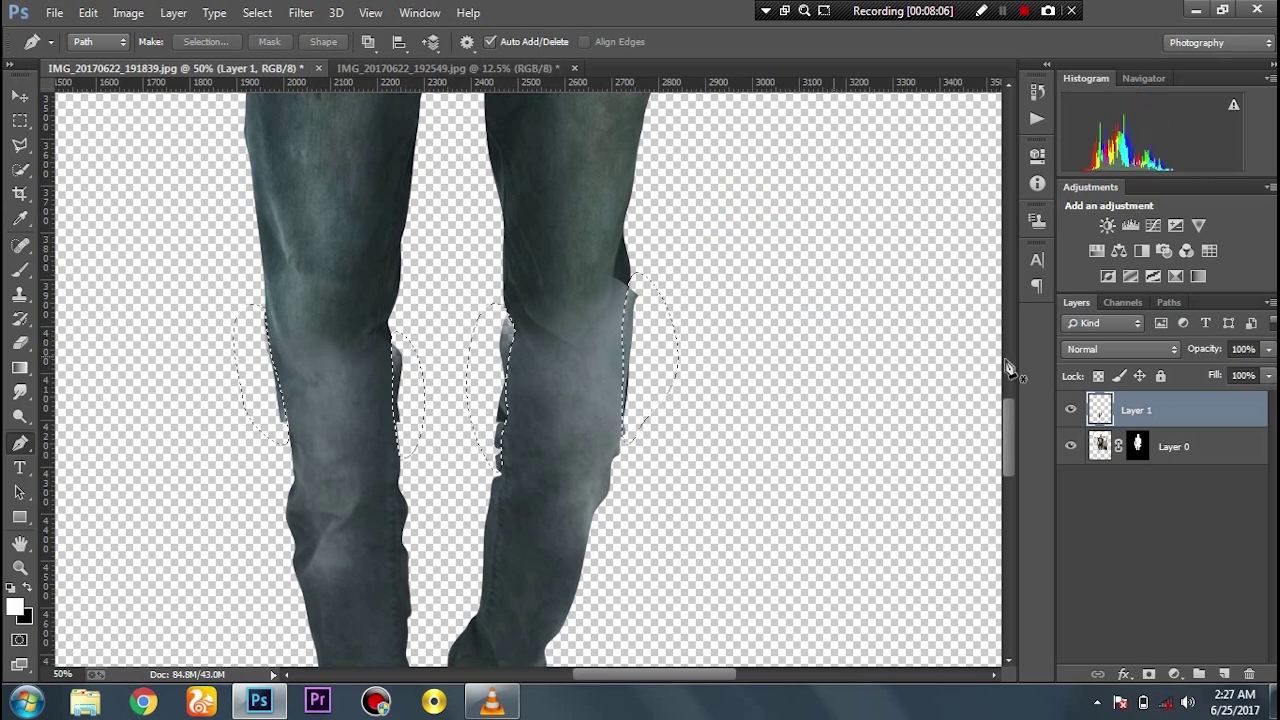
{"action": "key", "text": "Delete"}
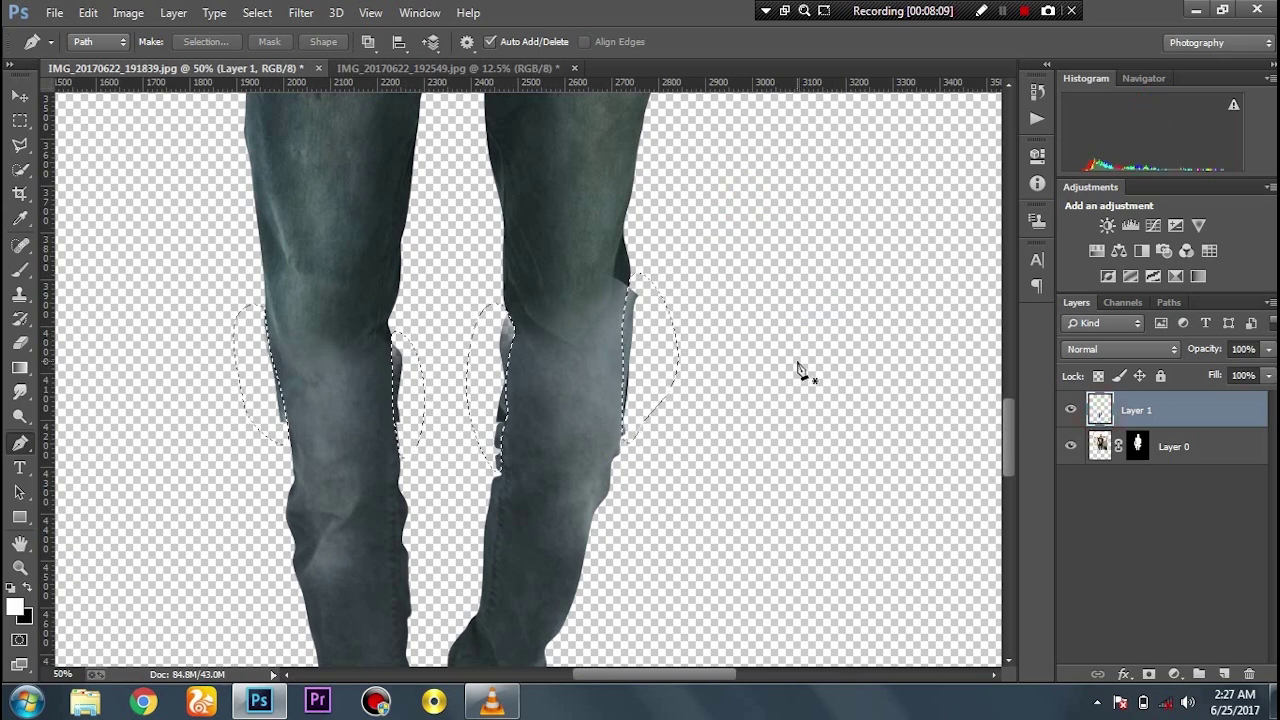
{"action": "left_click", "coordinate": [1137, 446]}
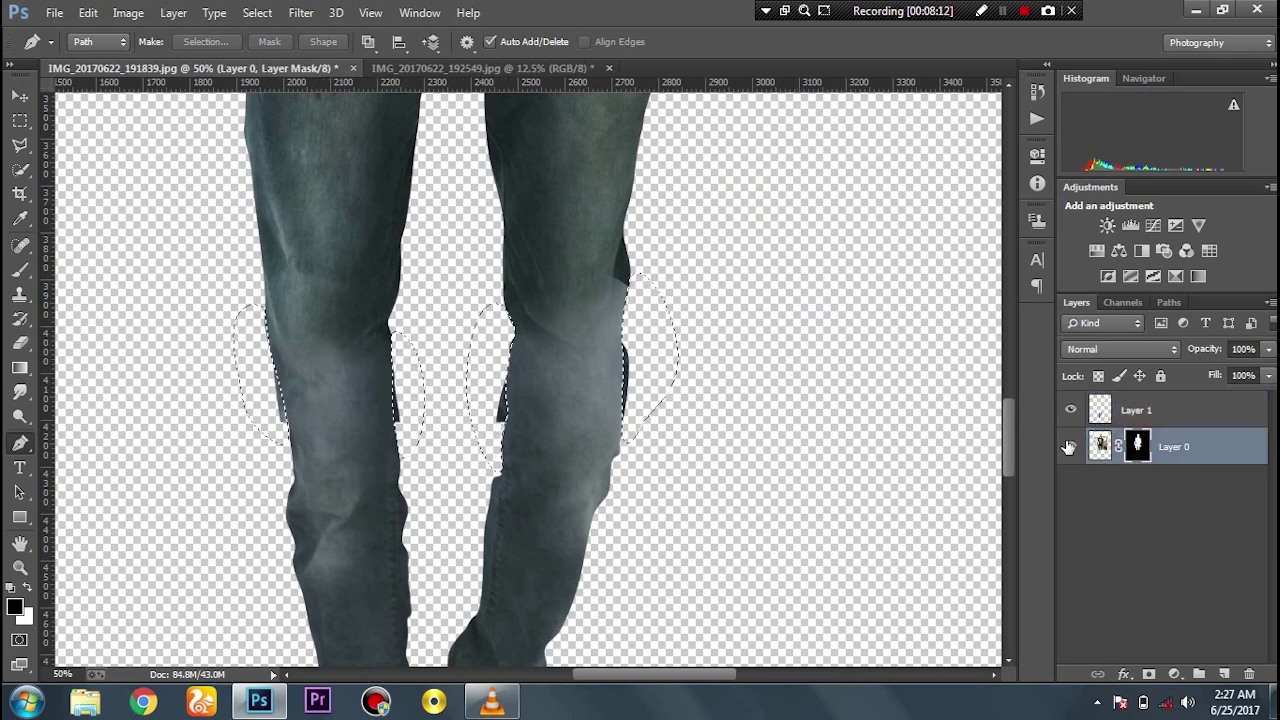
Open the flying man with fire folder and drag twin_peaks2 onto Photoshop
{"action": "key", "text": "g"}
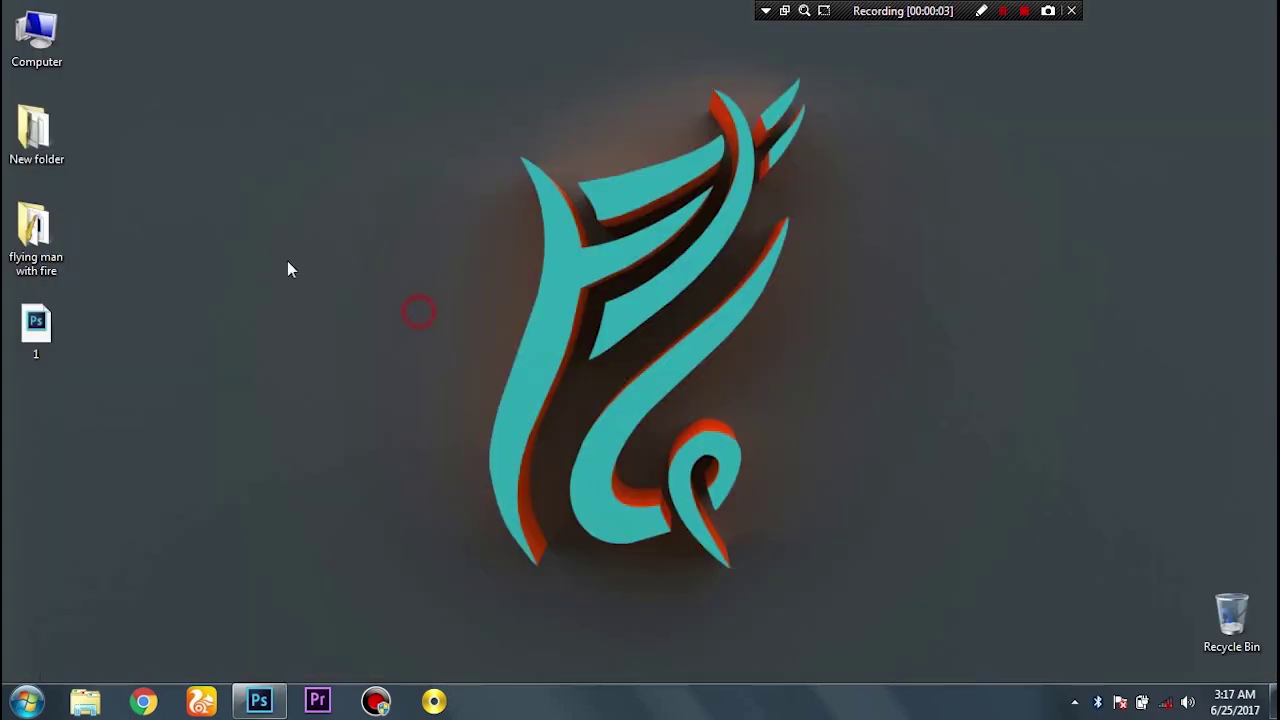
{"action": "double_click", "coordinate": [69, 241]}
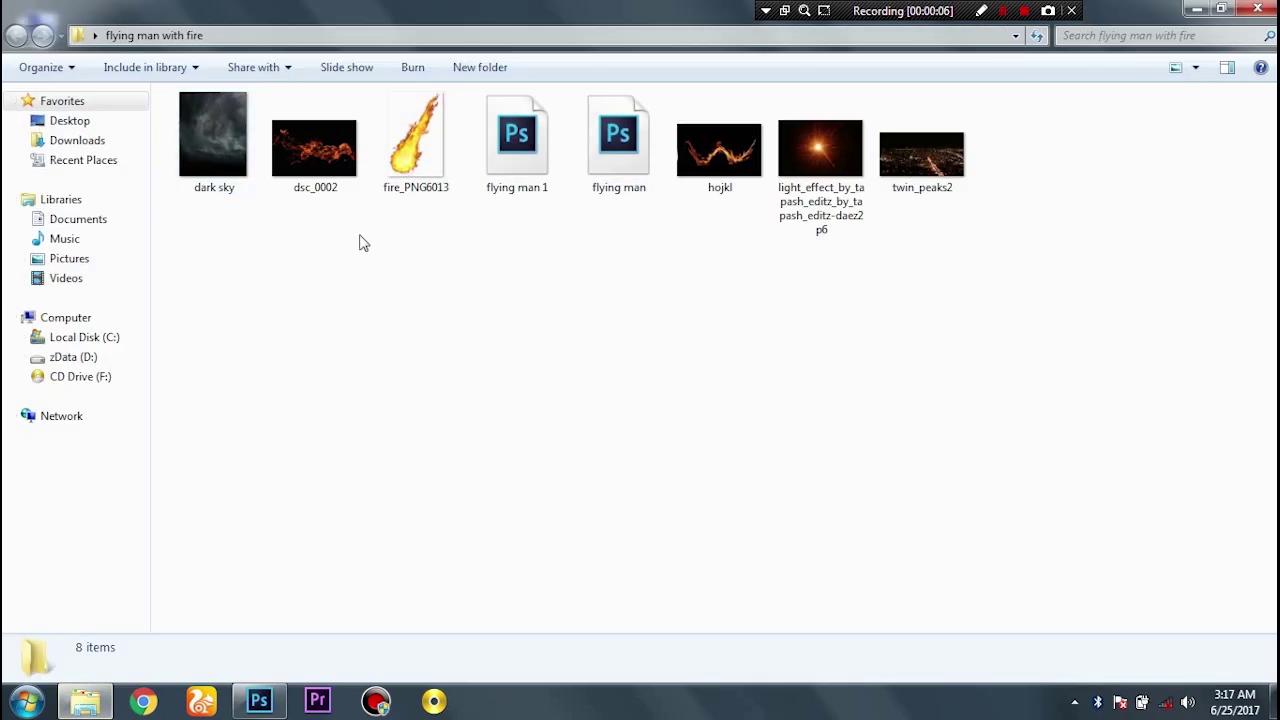
{"action": "left_click_drag", "start_coordinate": [899, 186], "coordinate": [477, 66]}
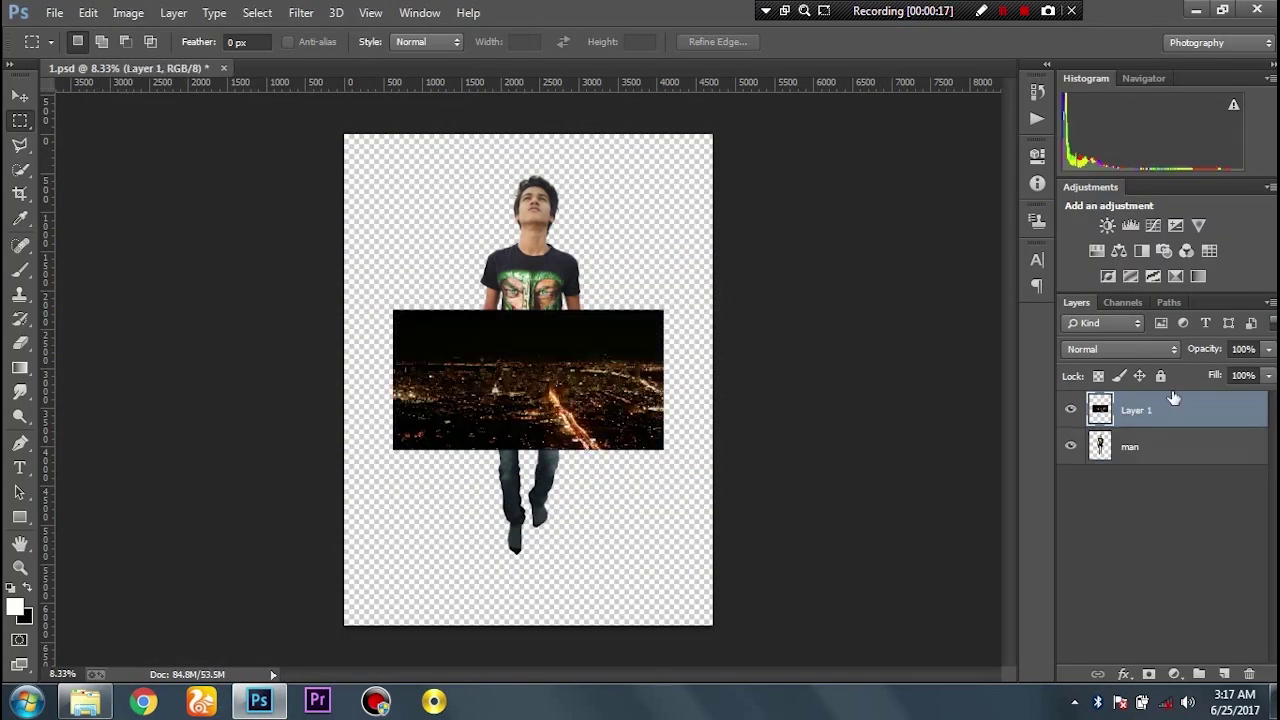
Move the city Layer 1 below 'man', shift it to the canvas bottom, and stretch it full width
{"action": "left_click_drag", "start_coordinate": [1172, 398], "coordinate": [1173, 470]}
{"action": "key", "text": "ctrl+t"}
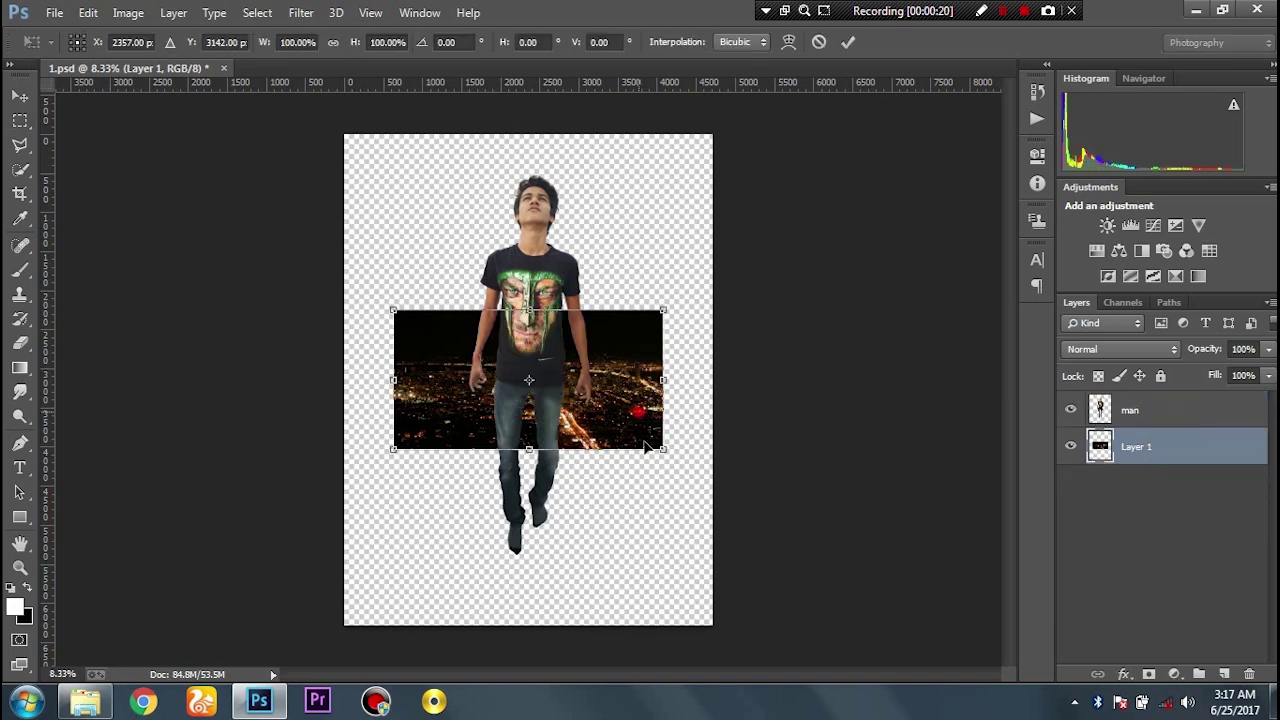
{"action": "left_click_drag", "start_coordinate": [648, 447], "coordinate": [648, 622]}
{"action": "left_click_drag", "start_coordinate": [668, 486], "coordinate": [715, 457]}
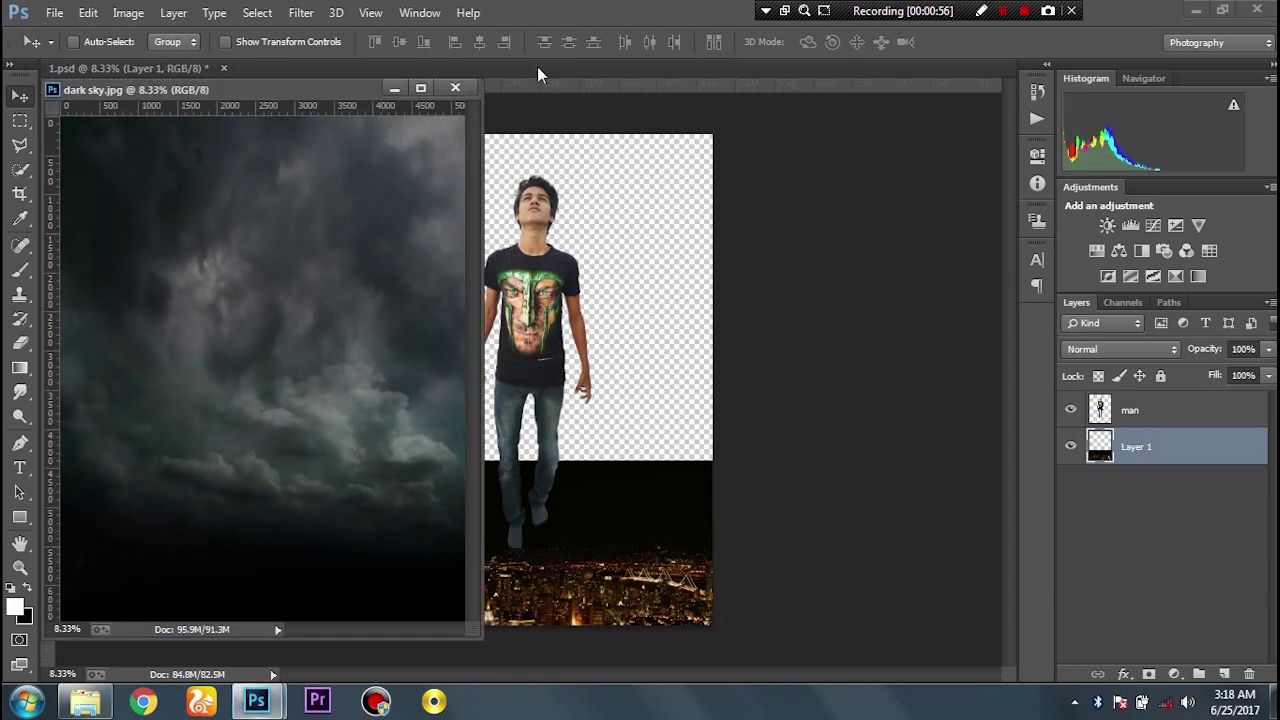
Paste the whole dark sky into 1.psd as Layer 2 and give it a mask for a gradient fade
{"action": "key", "text": "ctrl+a"}
{"action": "key", "text": "ctrl+w"}
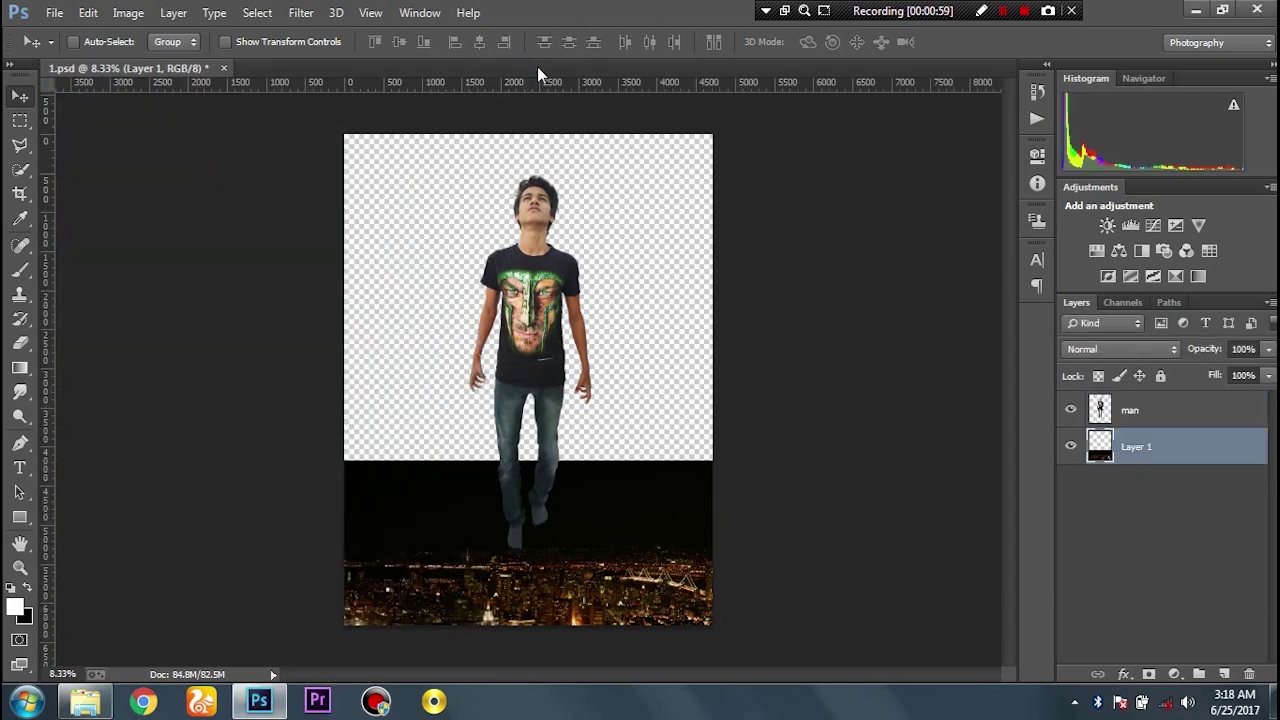
{"action": "key", "text": "ctrl+v"}
{"action": "key", "text": "g"}
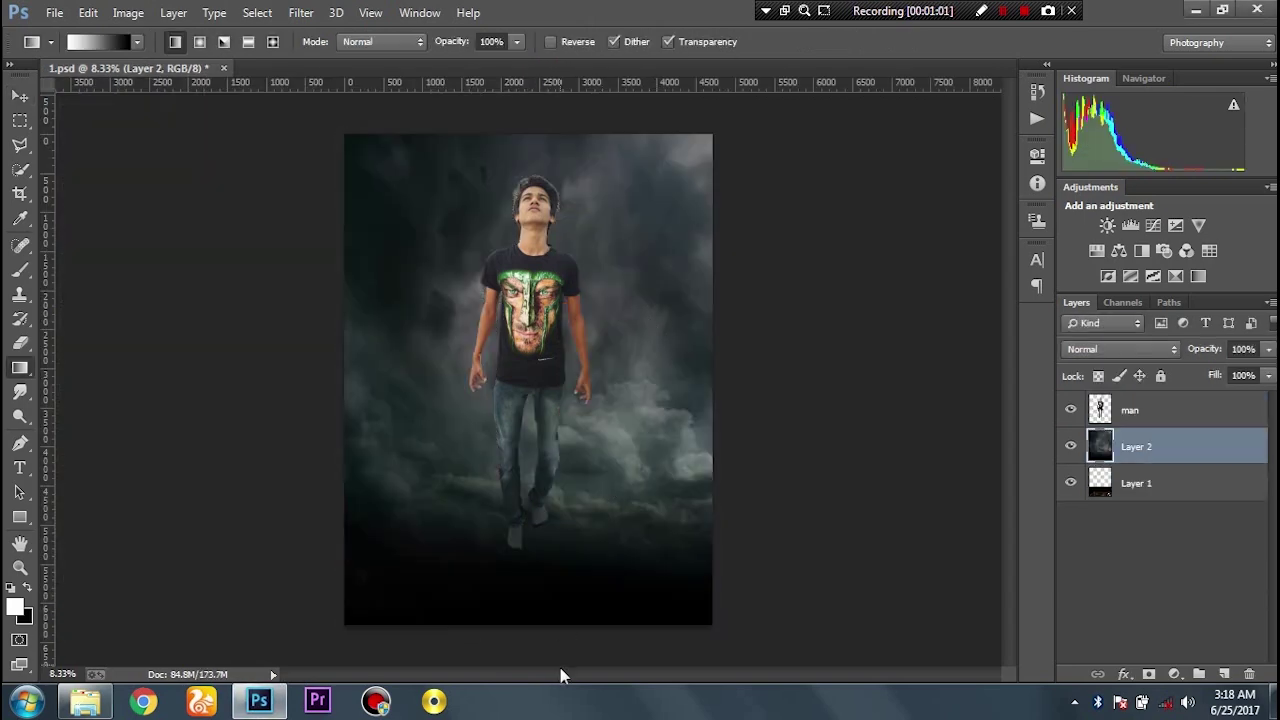
{"action": "left_click", "coordinate": [1149, 675]}
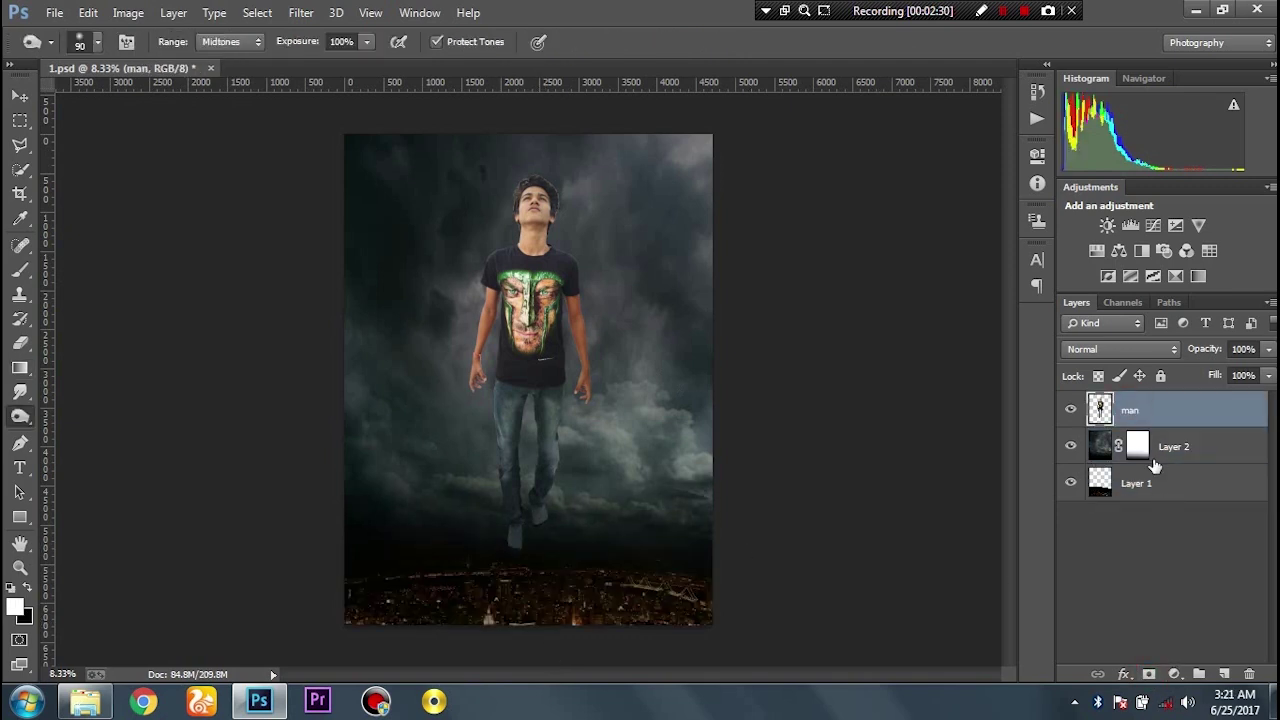
Add Layer 3, load the man's outline as a selection, and pick a soft black brush
{"action": "left_click", "coordinate": [1224, 675]}
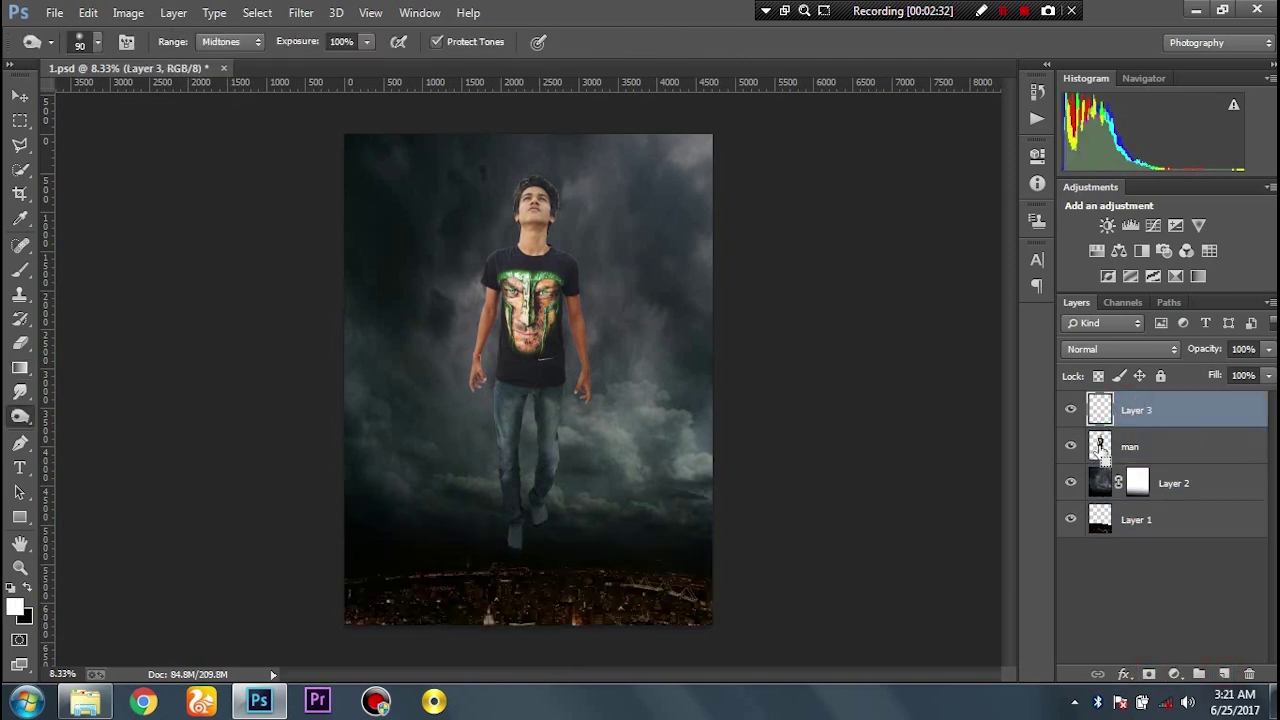
{"action": "left_click", "coordinate": [1100, 446], "text": "ctrl"}
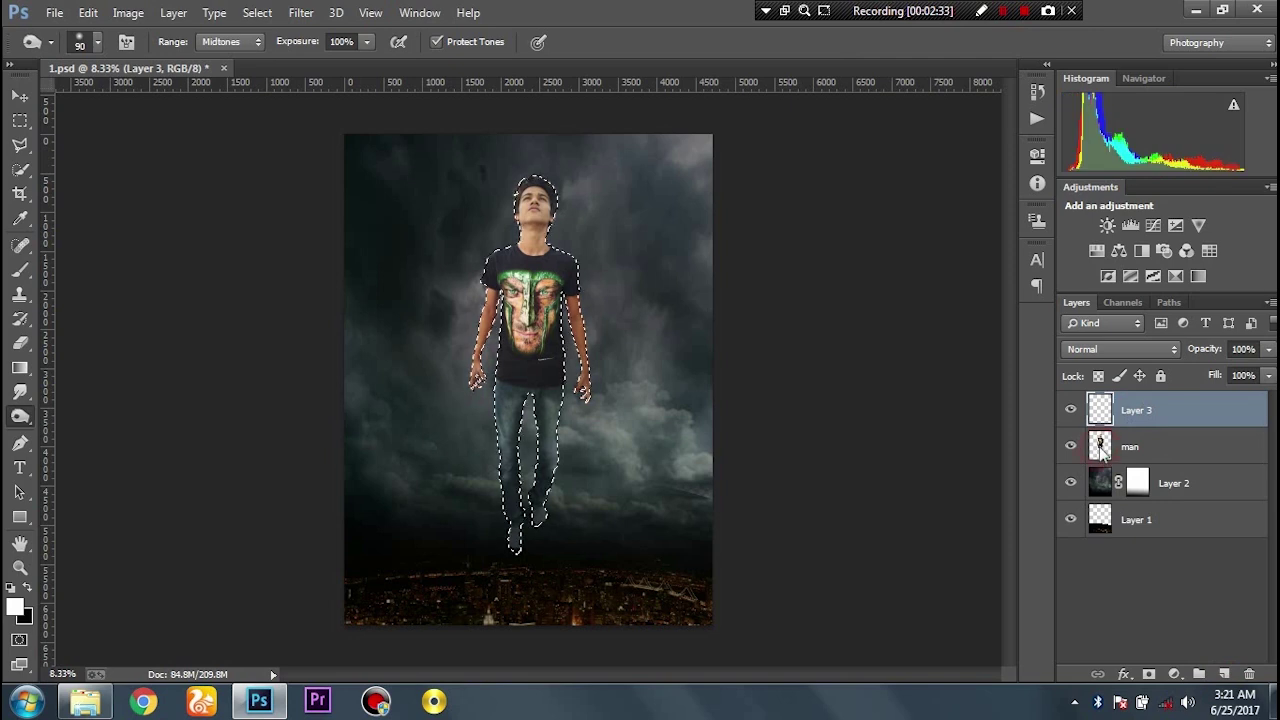
{"action": "left_click", "coordinate": [27, 588]}
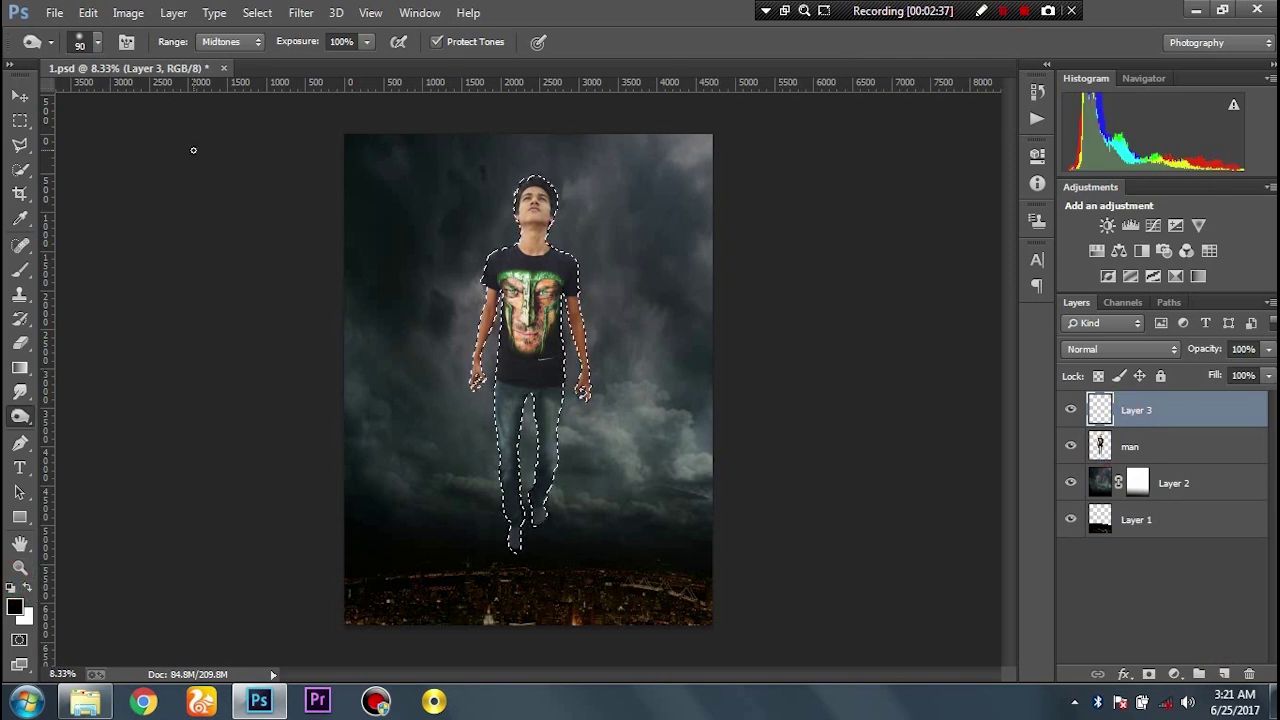
{"action": "left_click", "coordinate": [20, 270]}
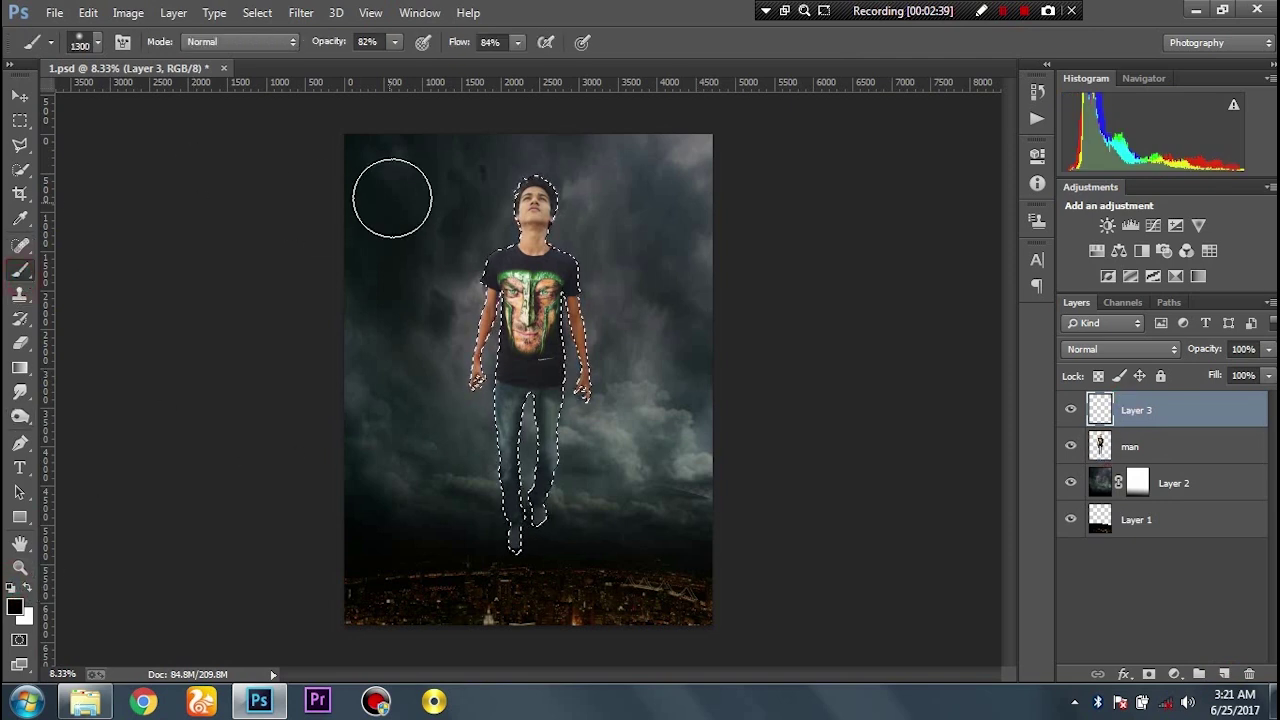
Paint soft dark shading over both legs of the jeans
{"action": "key", "text": "ctrl+plus"}
{"action": "key", "text": "ctrl+plus"}
{"action": "key", "text": "ctrl+plus"}
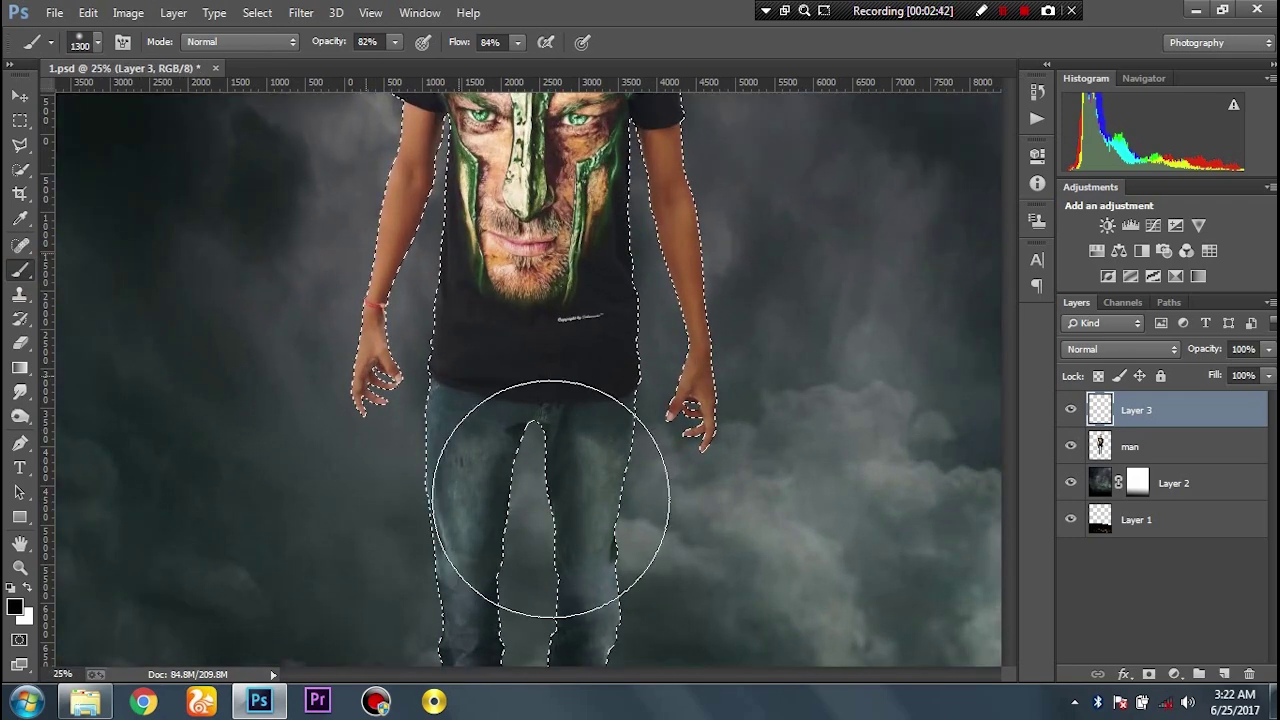
{"action": "scroll", "coordinate": [550, 498], "scroll_direction": "down", "scroll_amount": 5}
{"action": "scroll", "coordinate": [586, 391], "scroll_direction": "down", "scroll_amount": 1}
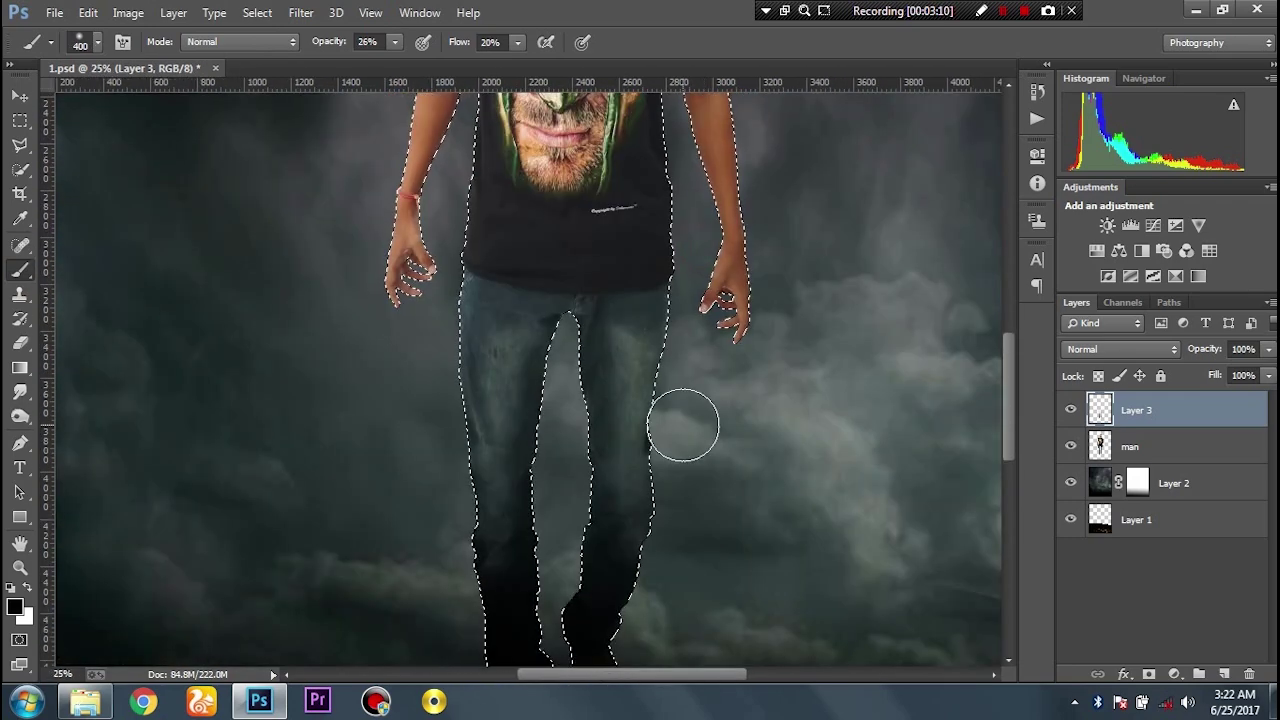
{"action": "left_click_drag", "start_coordinate": [683, 425], "coordinate": [654, 443]}
{"action": "mouse_move", "coordinate": [634, 508]}
{"action": "left_mouse_down"}
{"action": "mouse_move", "coordinate": [477, 551]}
{"action": "mouse_move", "coordinate": [451, 346]}
{"action": "left_mouse_up"}
{"action": "mouse_move", "coordinate": [449, 420]}
{"action": "left_mouse_down"}
{"action": "mouse_move", "coordinate": [469, 537]}
{"action": "mouse_move", "coordinate": [491, 580]}
{"action": "left_mouse_up"}
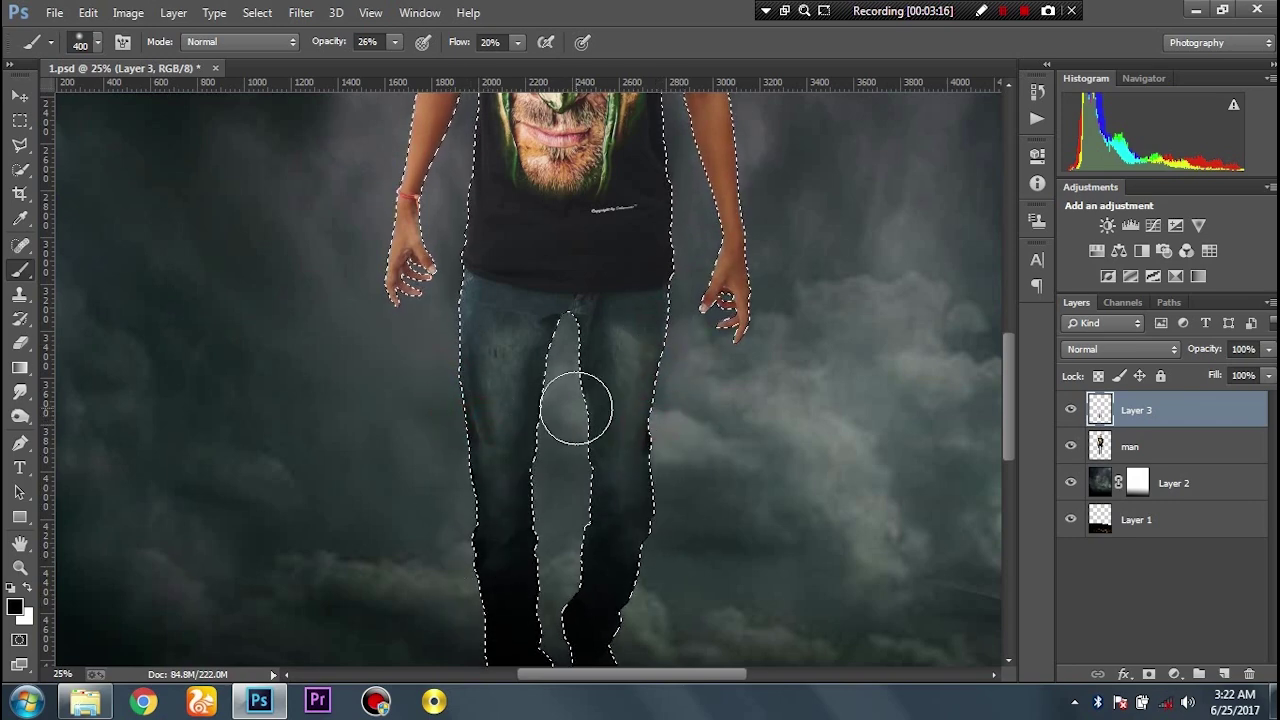
Shade both arms down to the wrist, then fit the image on screen and deselect
{"action": "left_click_drag", "start_coordinate": [626, 237], "coordinate": [594, 371]}
{"action": "mouse_move", "coordinate": [720, 243]}
{"action": "left_mouse_down"}
{"action": "mouse_move", "coordinate": [697, 182]}
{"action": "mouse_move", "coordinate": [720, 329]}
{"action": "mouse_move", "coordinate": [686, 191]}
{"action": "left_mouse_up"}
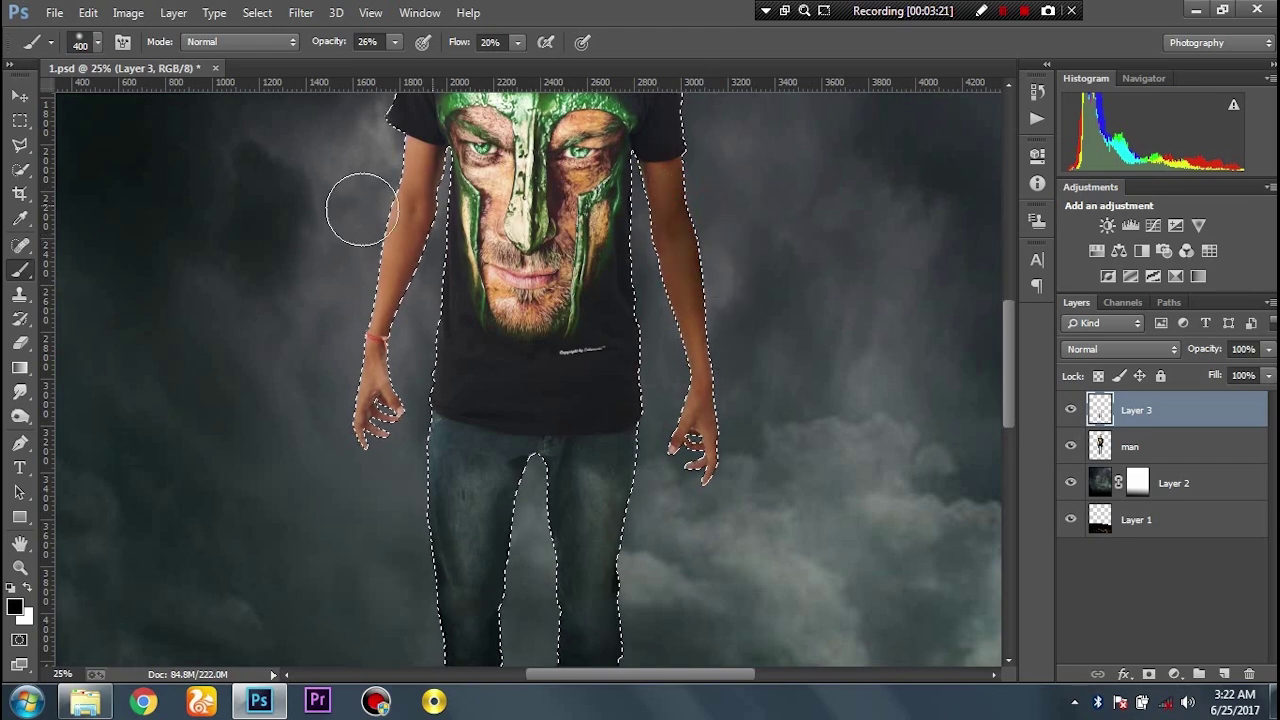
{"action": "mouse_move", "coordinate": [394, 140]}
{"action": "left_mouse_down"}
{"action": "mouse_move", "coordinate": [386, 200]}
{"action": "mouse_move", "coordinate": [409, 277]}
{"action": "left_mouse_up"}
{"action": "left_click_drag", "start_coordinate": [373, 337], "coordinate": [370, 350]}
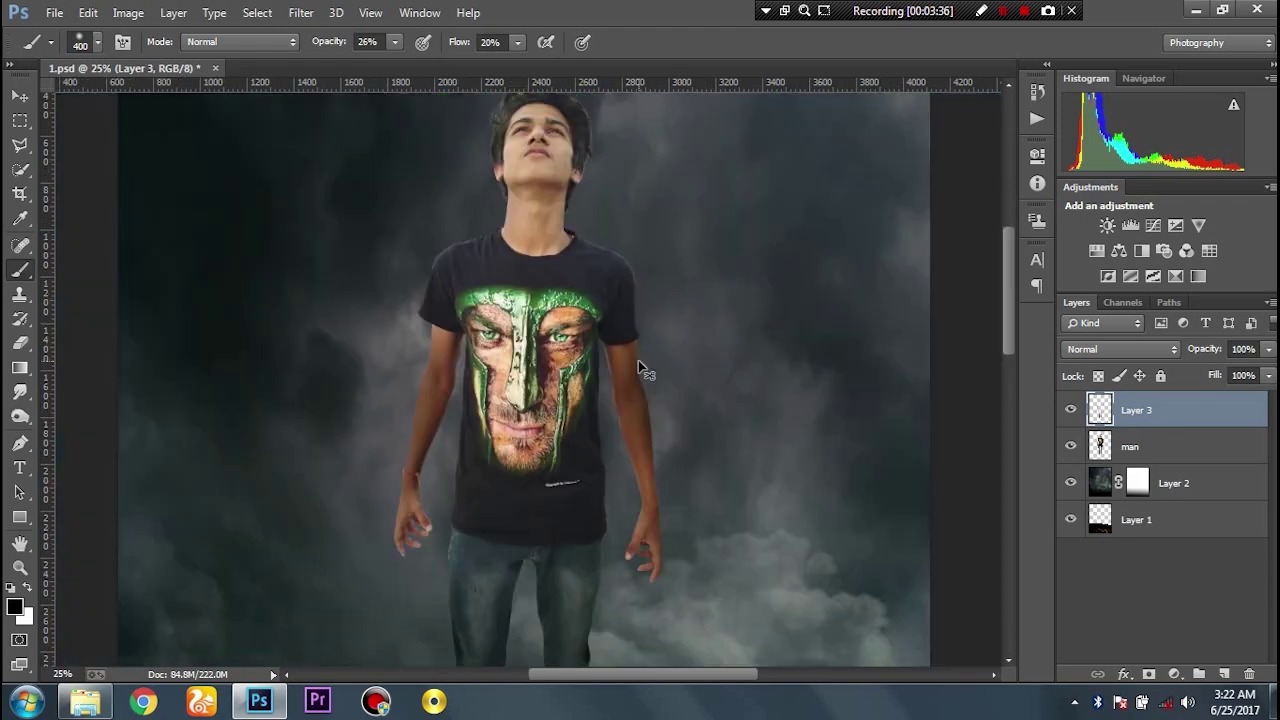
{"action": "key", "text": "ctrl+0"}
{"action": "key", "text": "ctrl+d"}
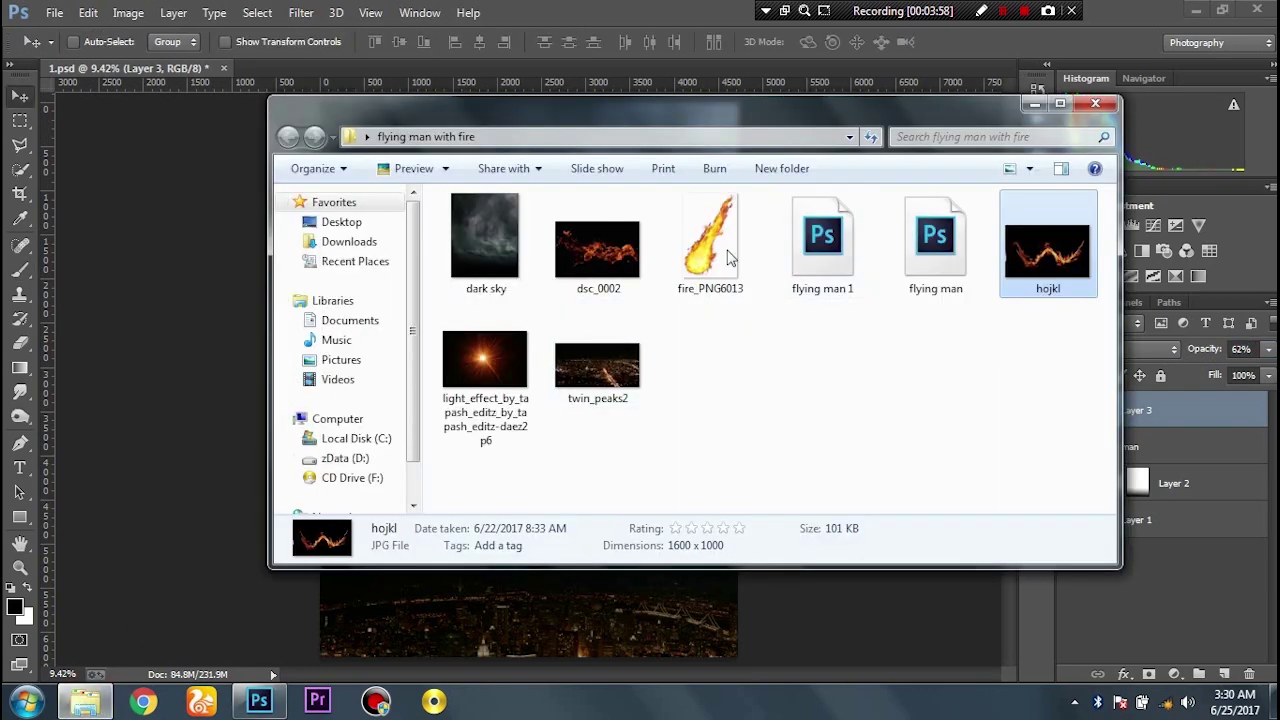
Place fire_PNG6013 as Layer 4, then rotate and skew it into a flame hanging from the left hand
{"action": "left_click_drag", "start_coordinate": [729, 258], "coordinate": [729, 75]}
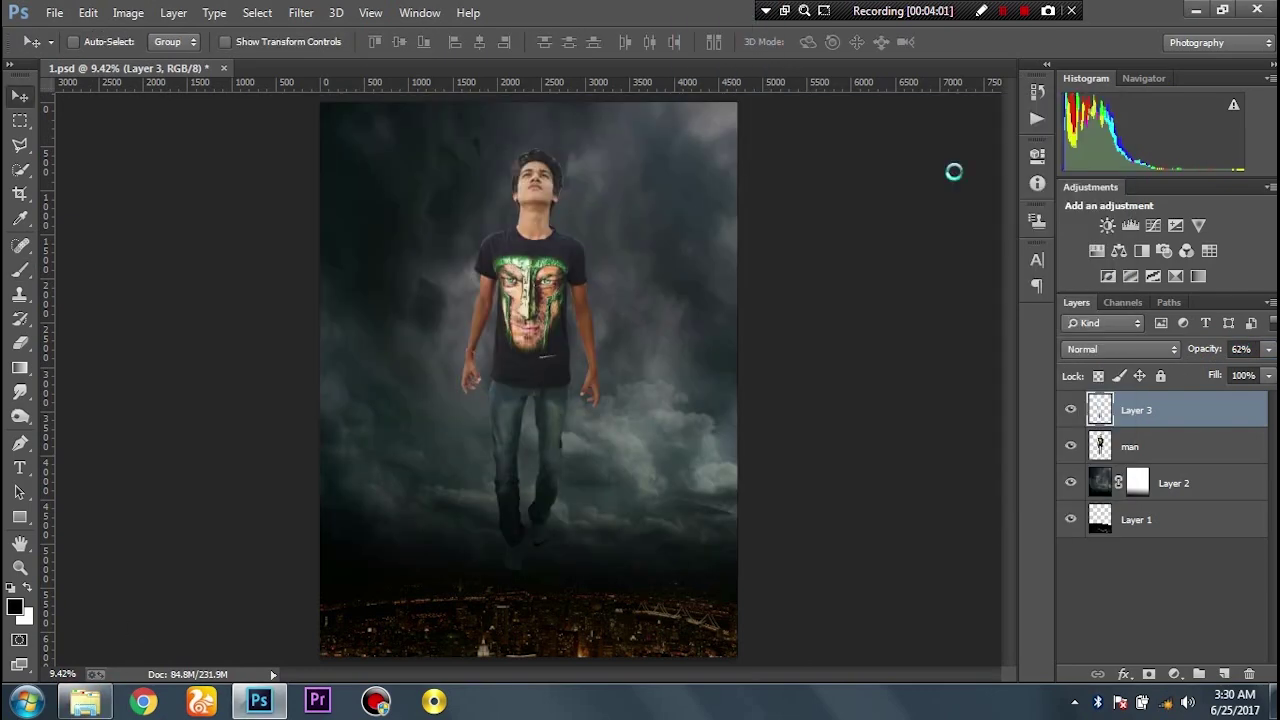
{"action": "left_click", "coordinate": [854, 227]}
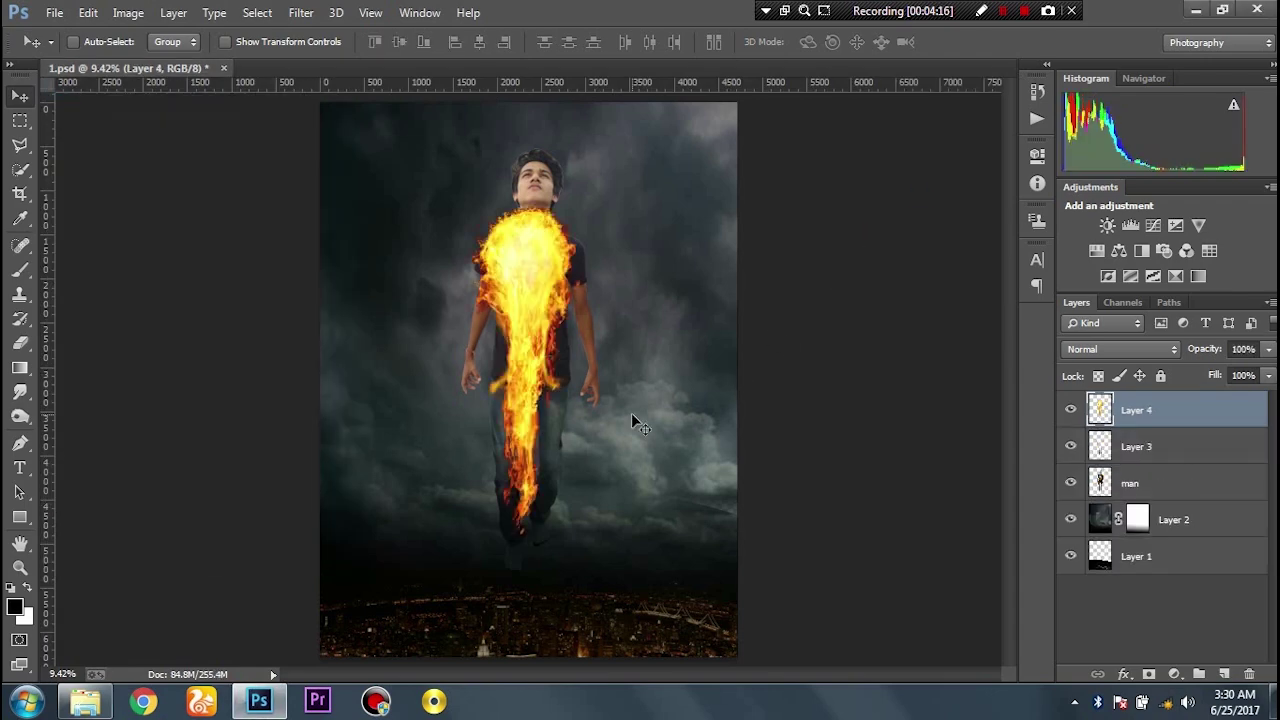
{"action": "key", "text": "ctrl+t"}
{"action": "left_click_drag", "start_coordinate": [600, 203], "coordinate": [496, 207]}
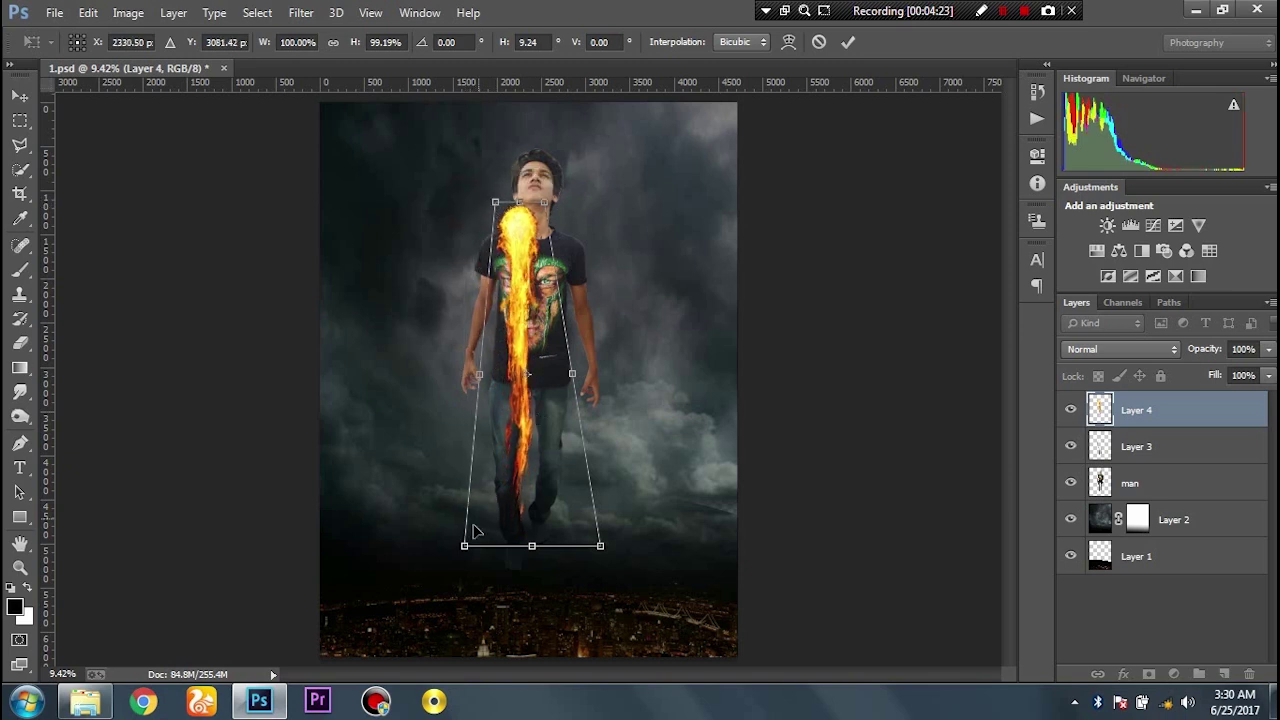
{"action": "left_click_drag", "start_coordinate": [464, 545], "coordinate": [367, 527]}
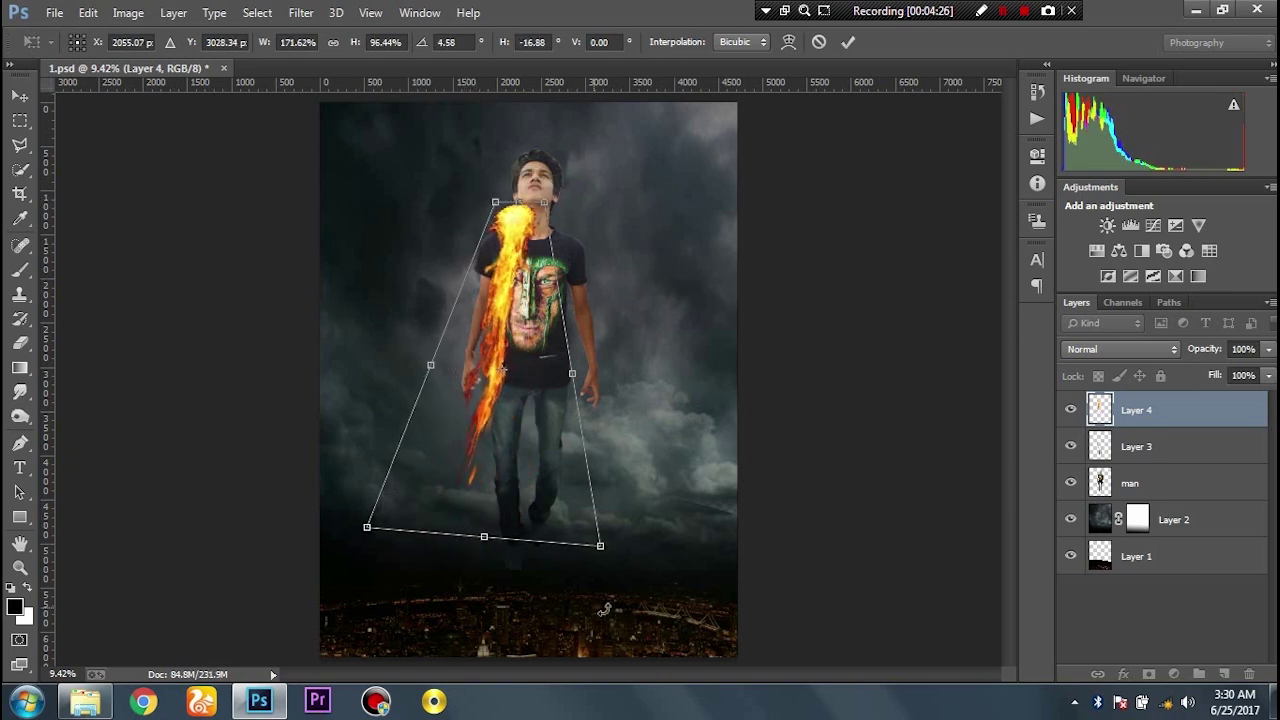
{"action": "left_click_drag", "start_coordinate": [606, 556], "coordinate": [670, 540]}
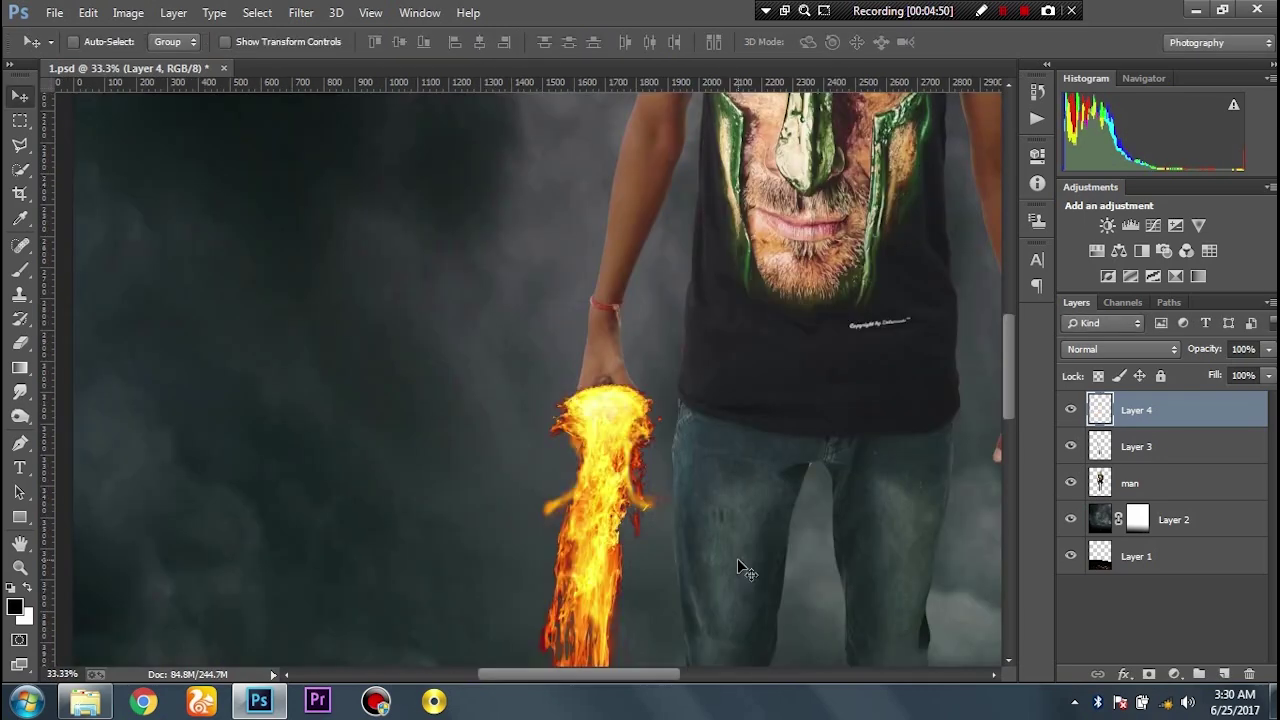
Duplicate the fire layer and briefly lower its opacity to trace the hand underneath
{"action": "key", "text": "ctrl+j"}
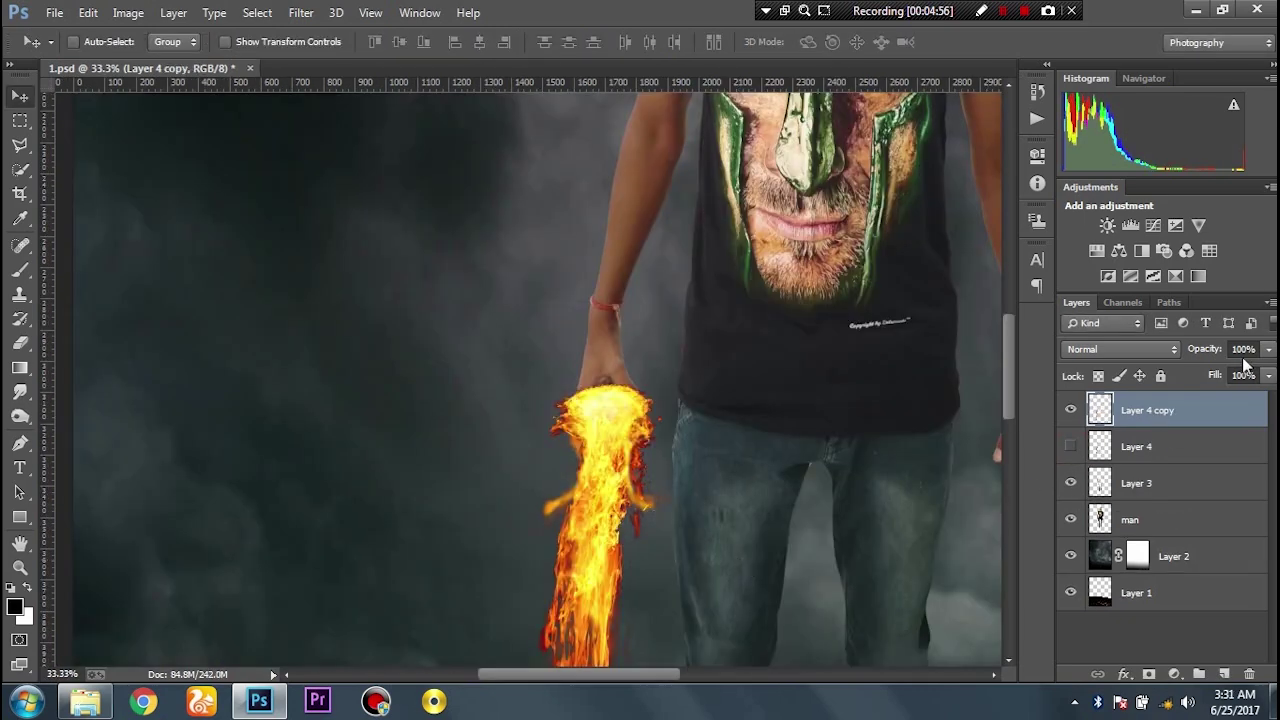
{"action": "left_click_drag", "start_coordinate": [1205, 348], "coordinate": [1180, 350]}
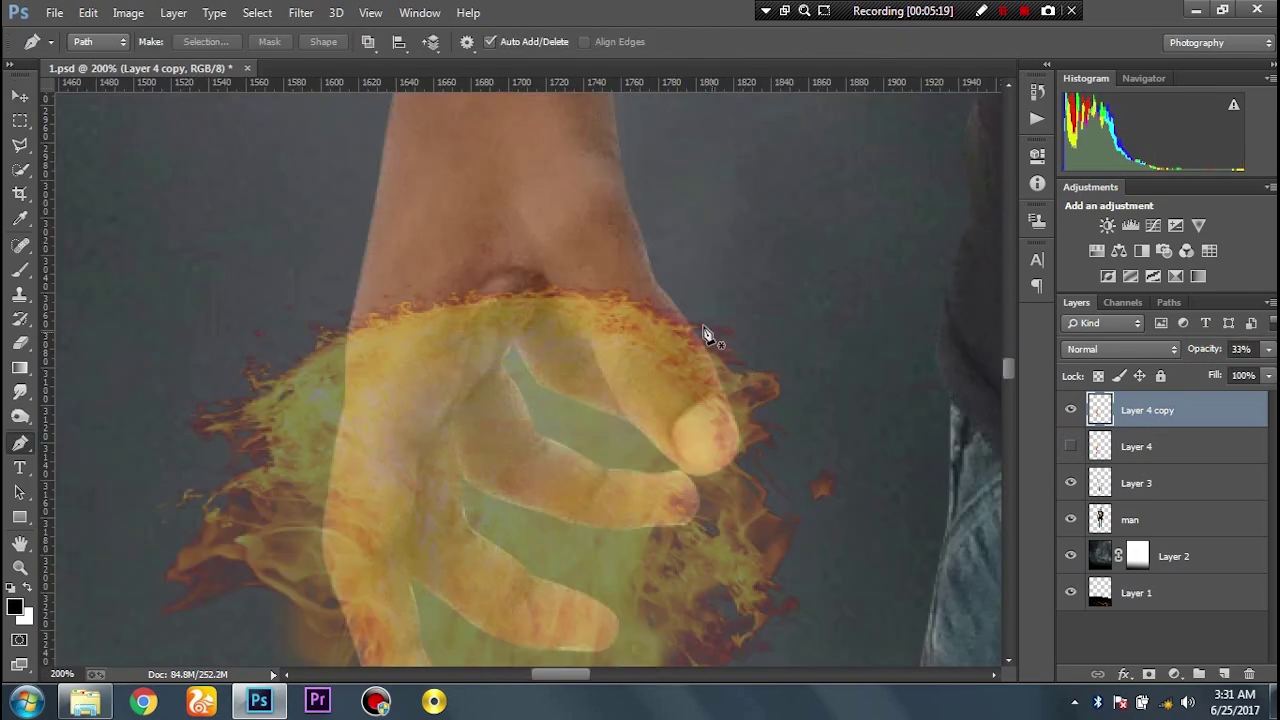
{"action": "left_click", "coordinate": [688, 322]}
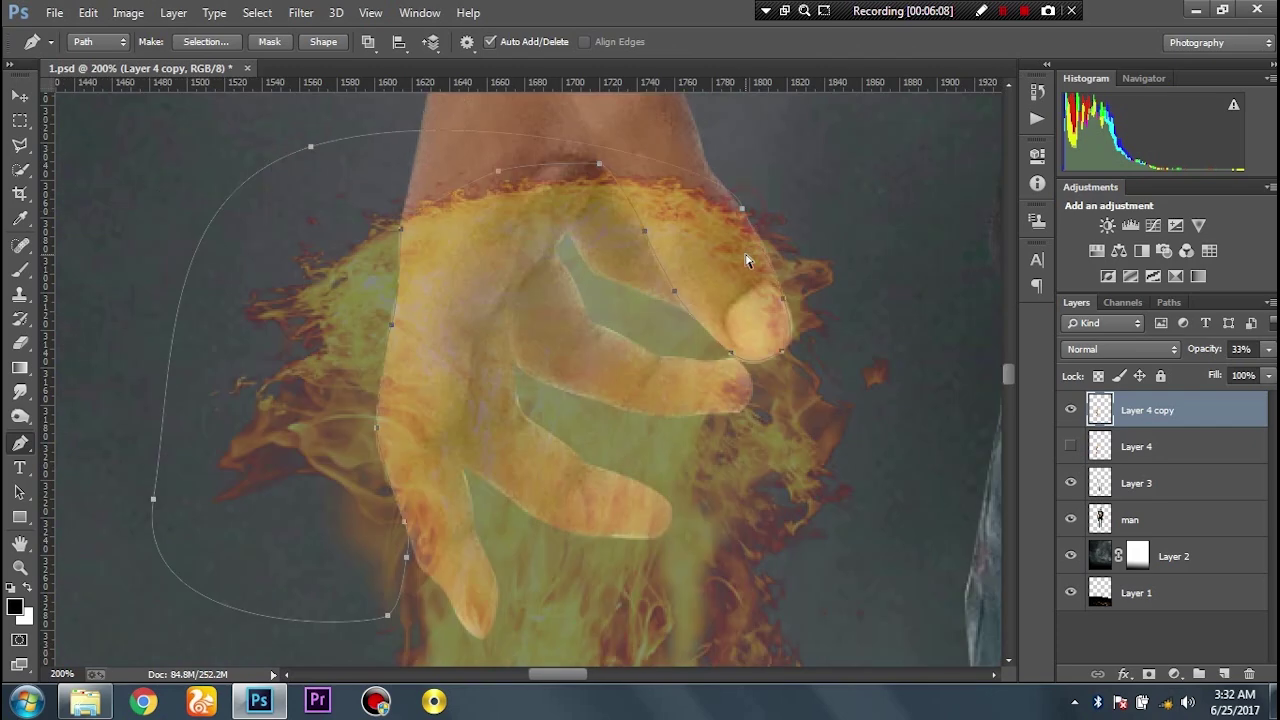
{"action": "key", "text": "ctrl+Return"}
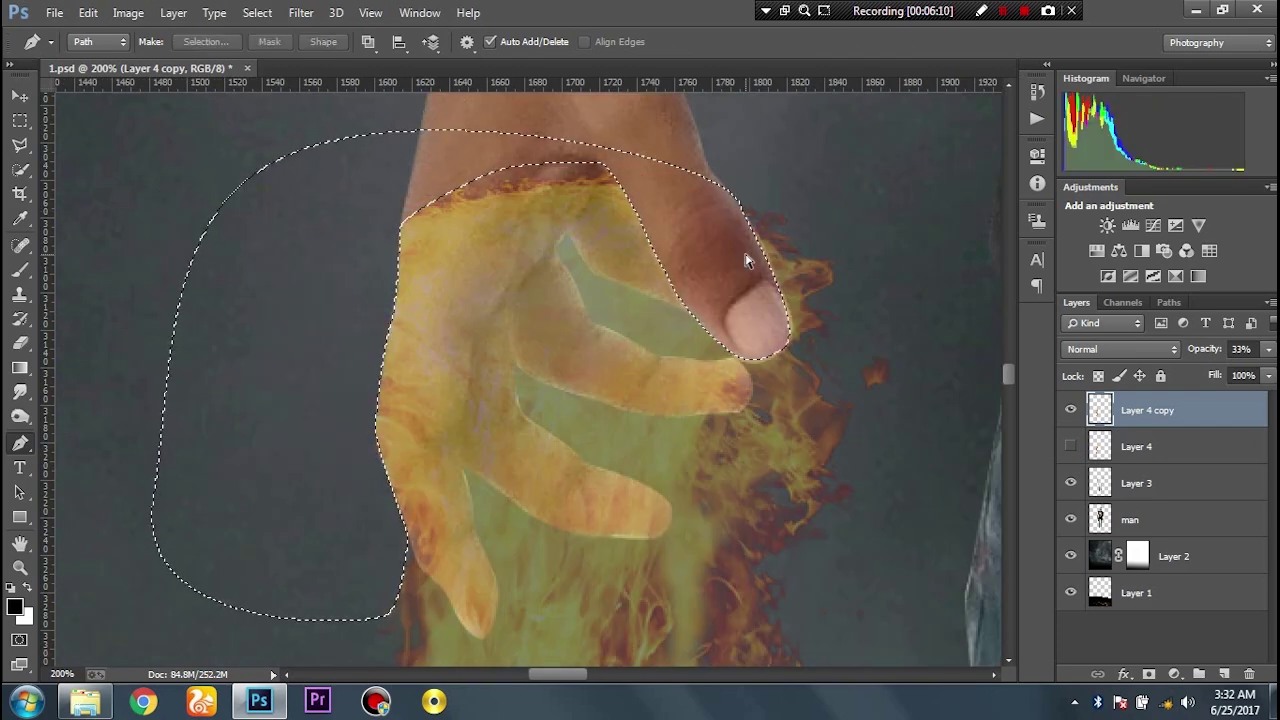
{"action": "key", "text": "ctrl+d"}
{"action": "left_click_drag", "start_coordinate": [1205, 349], "coordinate": [1270, 349]}
{"action": "key", "text": "ctrl+minus"}
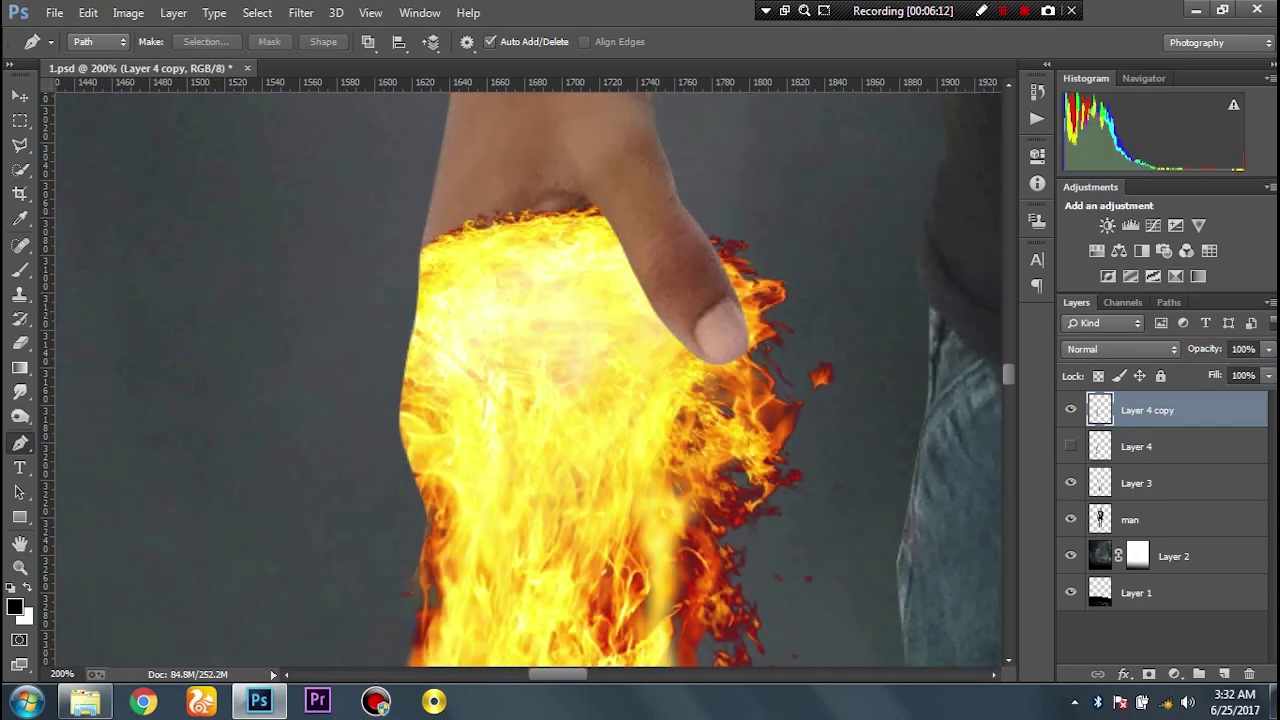
Erase the flame's left edge near the hand with a smaller eraser brush
{"action": "key", "text": "e"}
{"action": "key", "text": "bracketleft"}
{"action": "key", "text": "bracketleft"}
{"action": "key", "text": "bracketleft"}
{"action": "key", "text": "bracketleft"}
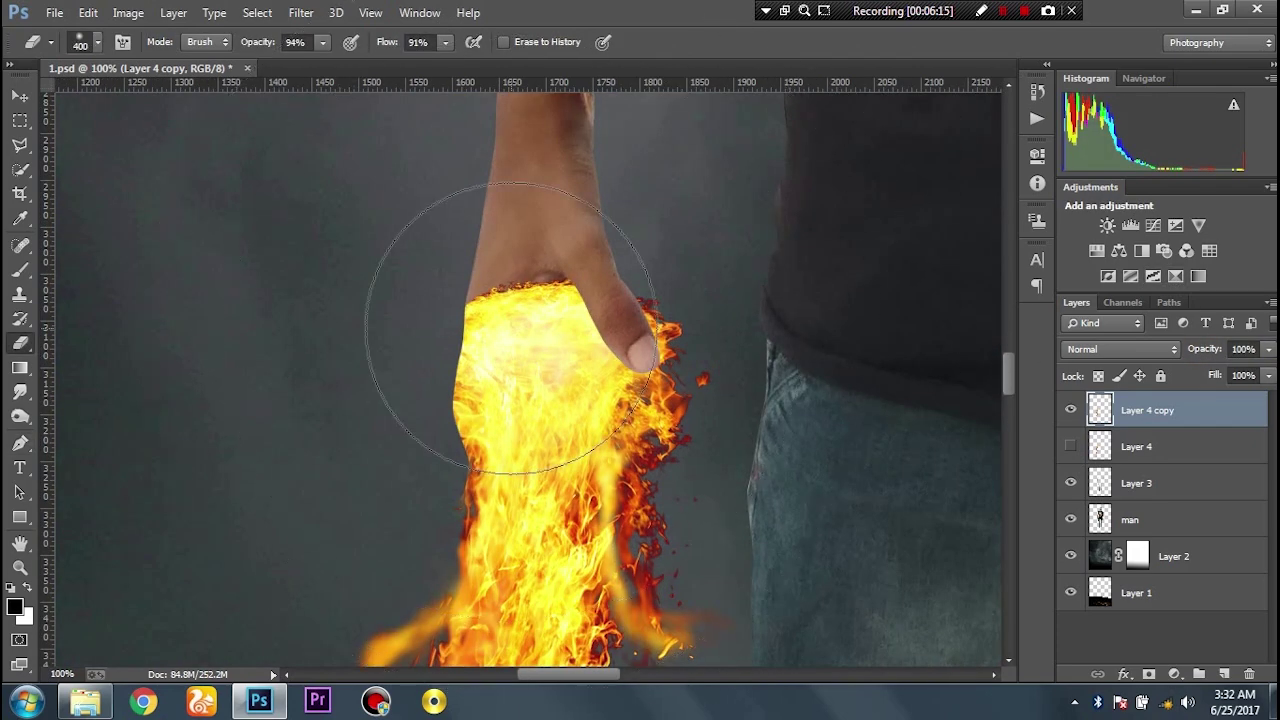
{"action": "key", "text": "bracketleft"}
{"action": "key", "text": "bracketleft"}
{"action": "key", "text": "bracketleft"}
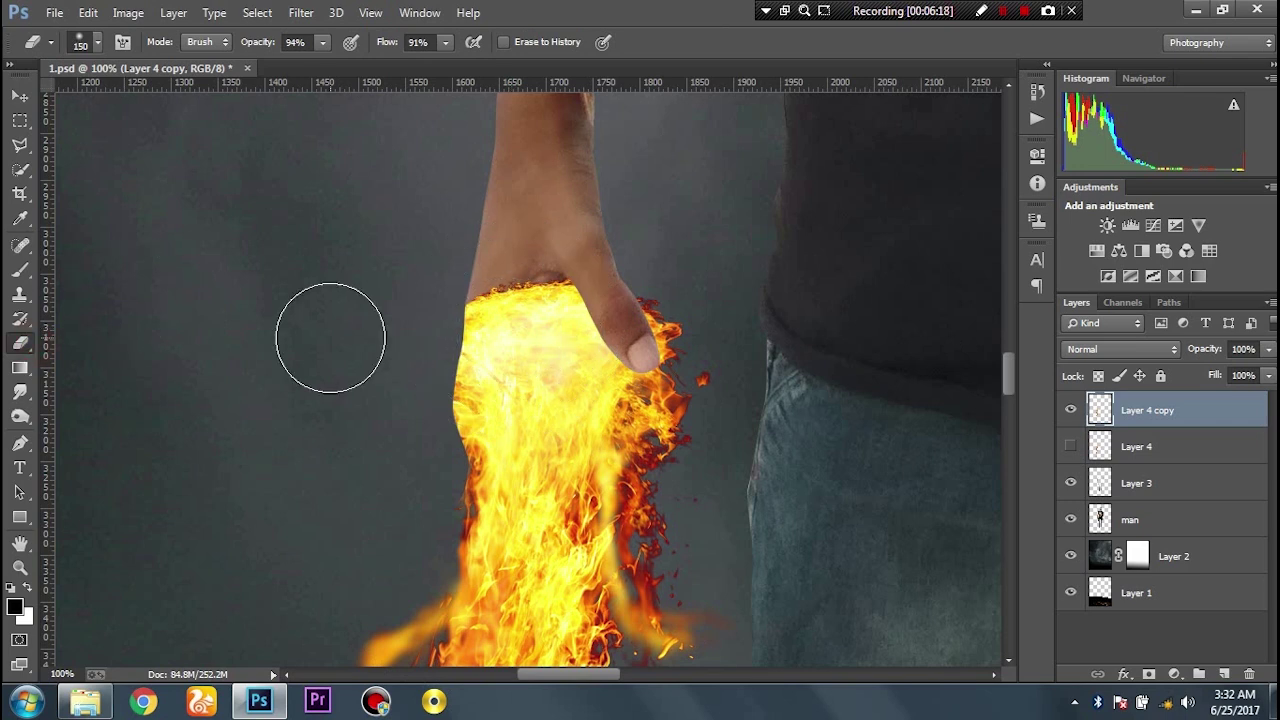
{"action": "key", "text": "bracketleft"}
{"action": "key", "text": "bracketleft"}
{"action": "left_click_drag", "start_coordinate": [433, 355], "coordinate": [441, 471]}
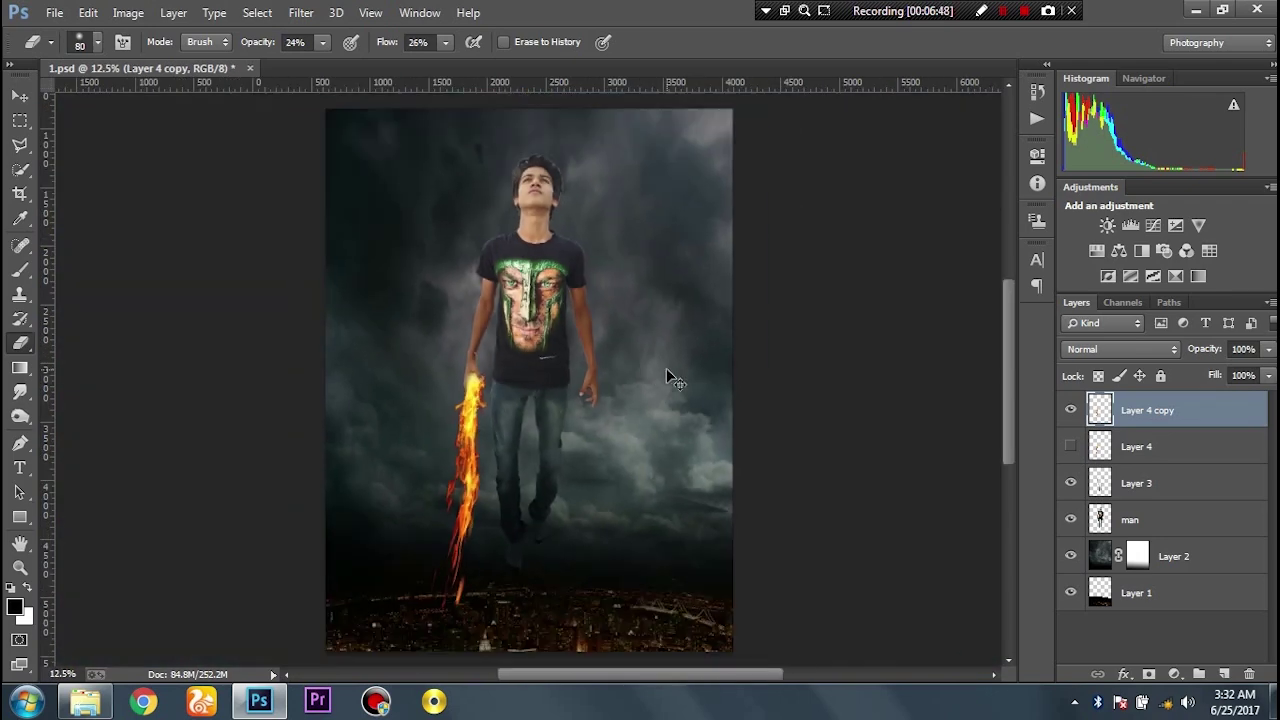
Scale Layer 4 copy shorter and tilt it slightly
{"action": "key", "text": "ctrl+t"}
{"action": "left_click_drag", "start_coordinate": [474, 658], "coordinate": [479, 562]}
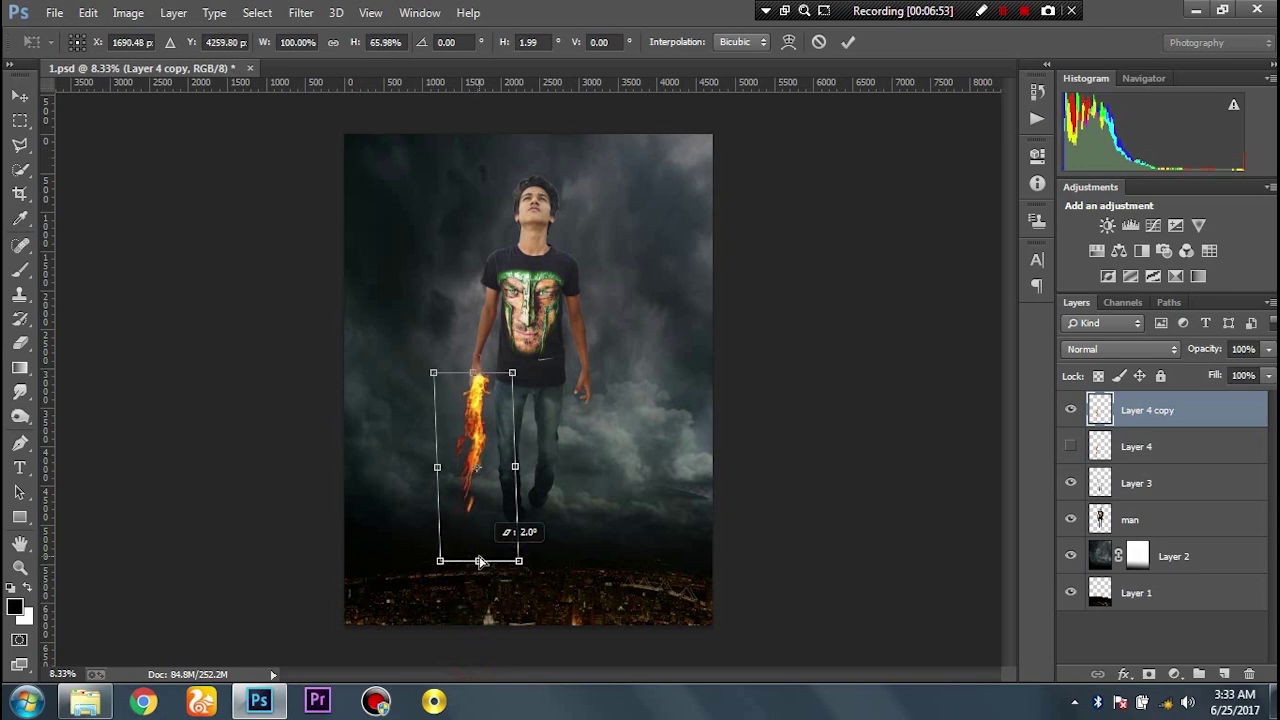
{"action": "left_click_drag", "start_coordinate": [479, 567], "coordinate": [479, 559]}
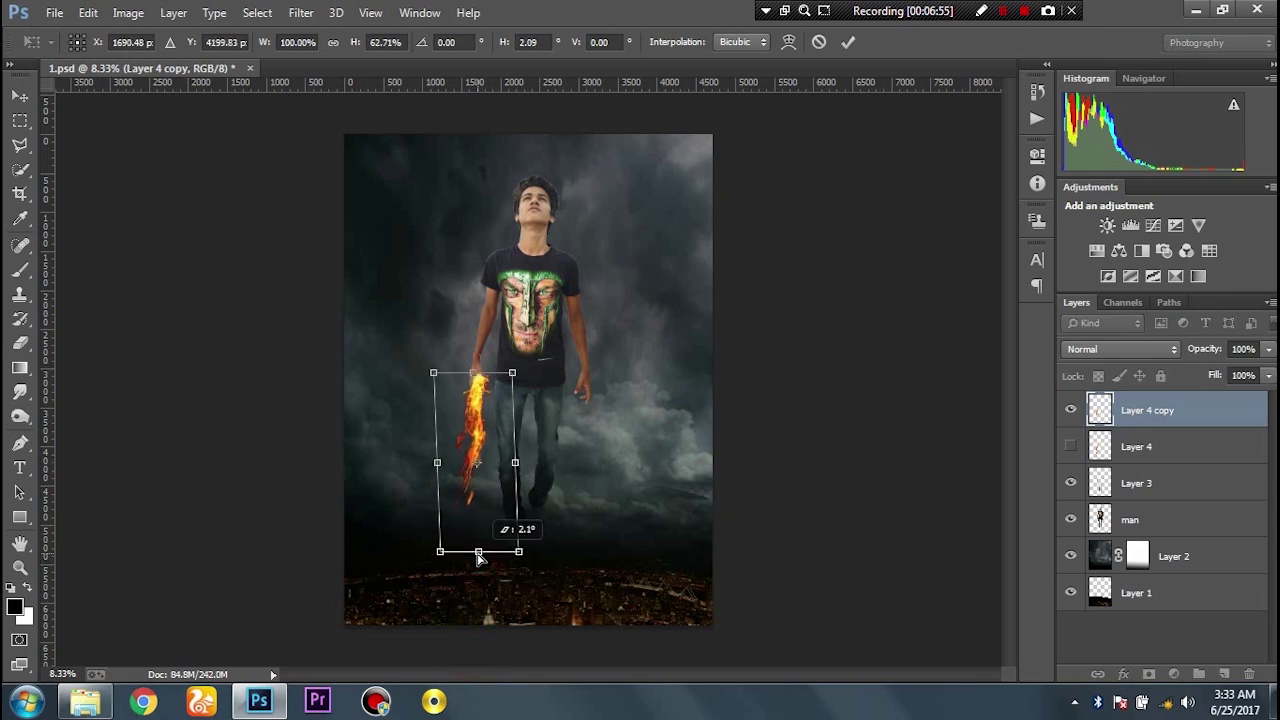
{"action": "double_click", "coordinate": [496, 490]}
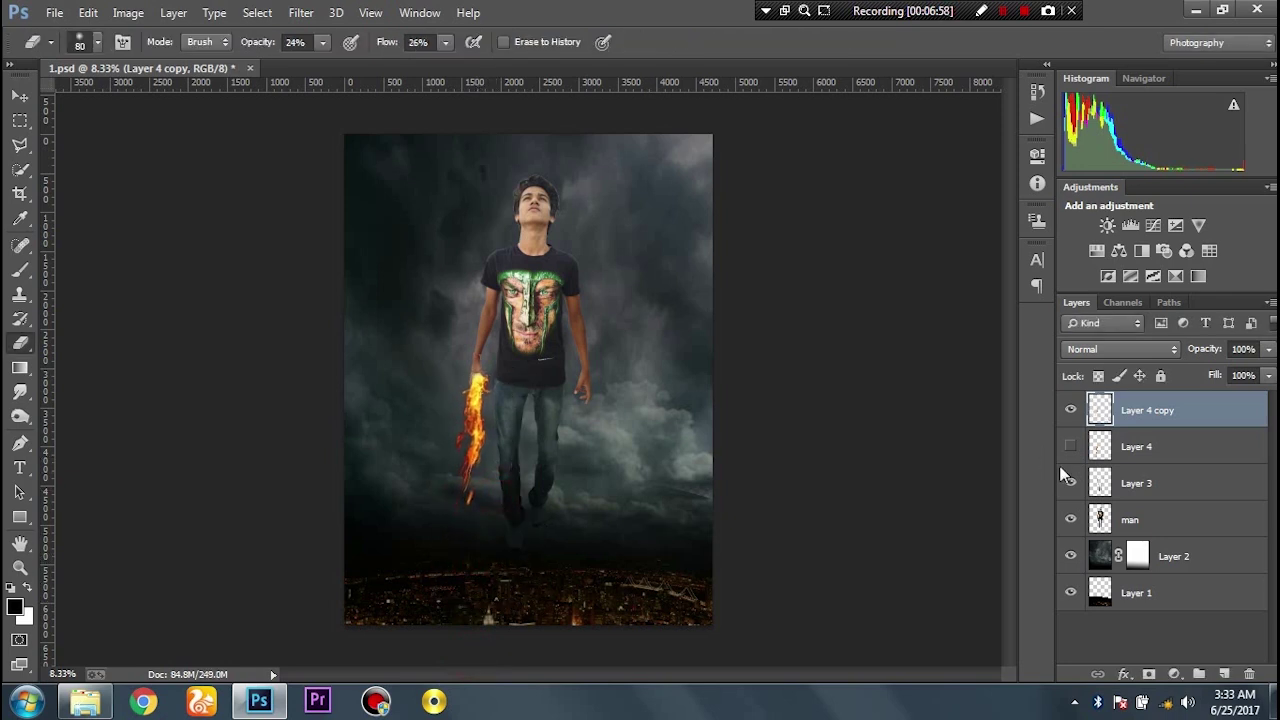
Show Layer 4 on the other hand, shortened and flipped horizontally, in Screen blend mode
{"action": "left_click", "coordinate": [1146, 459]}
{"action": "left_click", "coordinate": [1070, 446]}
{"action": "key", "text": "v"}
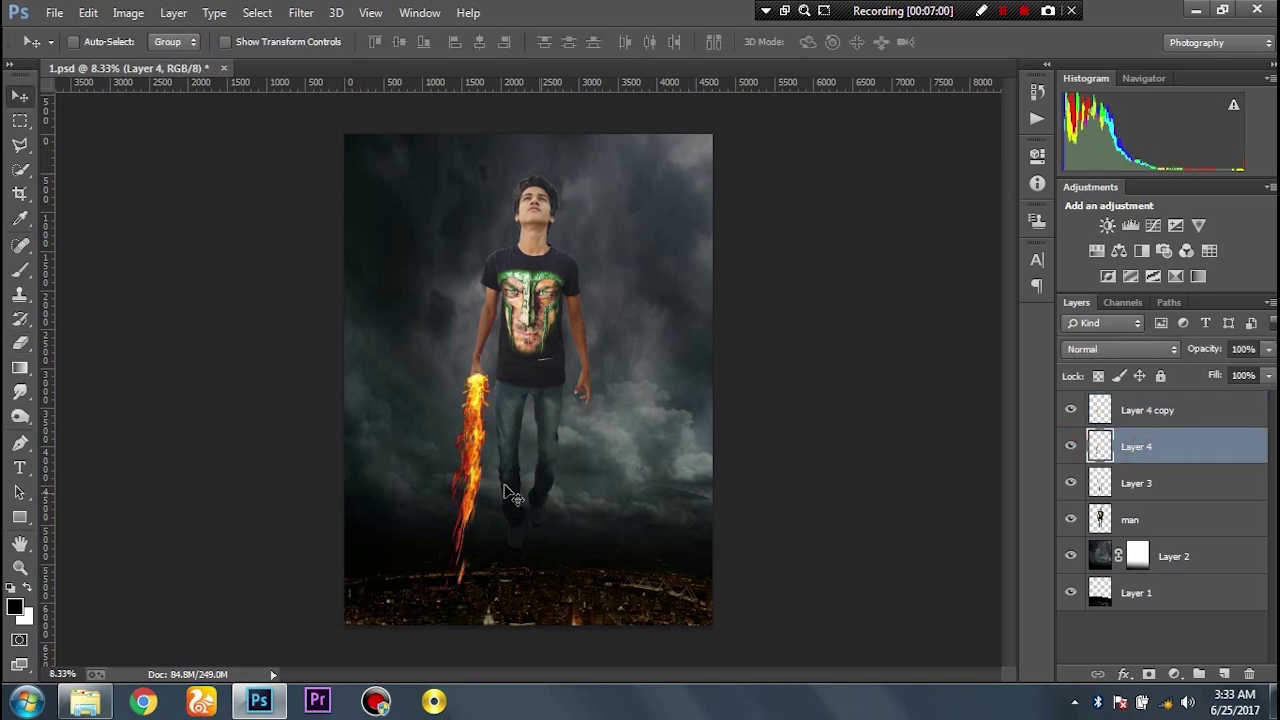
{"action": "left_click_drag", "start_coordinate": [481, 467], "coordinate": [584, 483]}
{"action": "key", "text": "ctrl+t"}
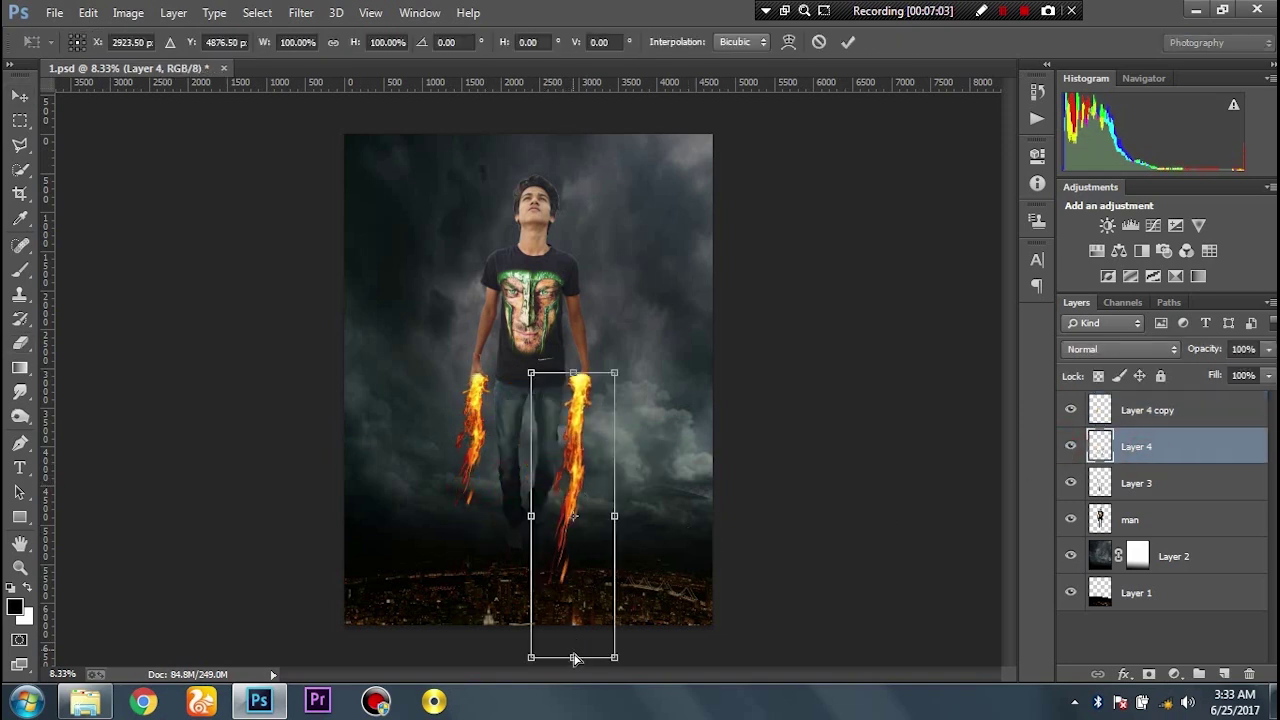
{"action": "mouse_move", "coordinate": [573, 670]}
{"action": "left_mouse_down"}
{"action": "mouse_move", "coordinate": [587, 537]}
{"action": "mouse_move", "coordinate": [668, 480]}
{"action": "mouse_move", "coordinate": [615, 486]}
{"action": "left_mouse_up"}
{"action": "right_click", "coordinate": [587, 537]}
{"action": "left_click", "coordinate": [650, 502]}
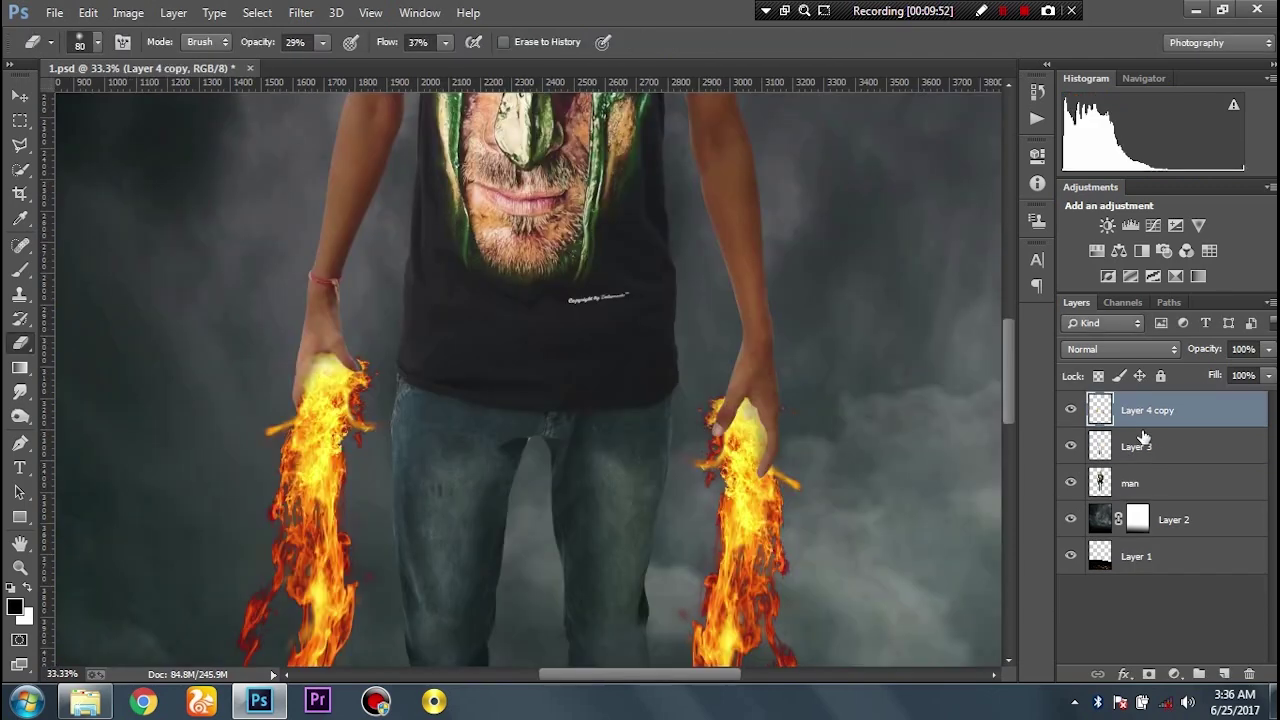
{"action": "left_click", "coordinate": [1144, 349]}
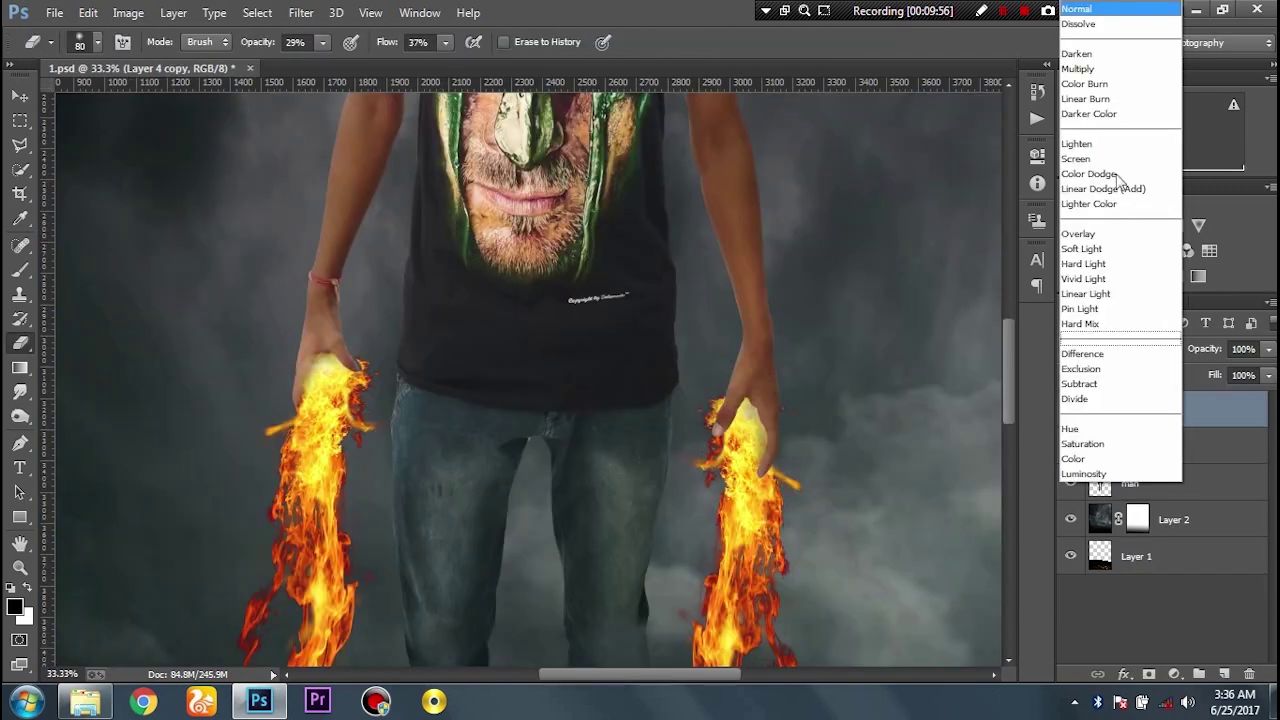
{"action": "left_click", "coordinate": [1100, 163]}
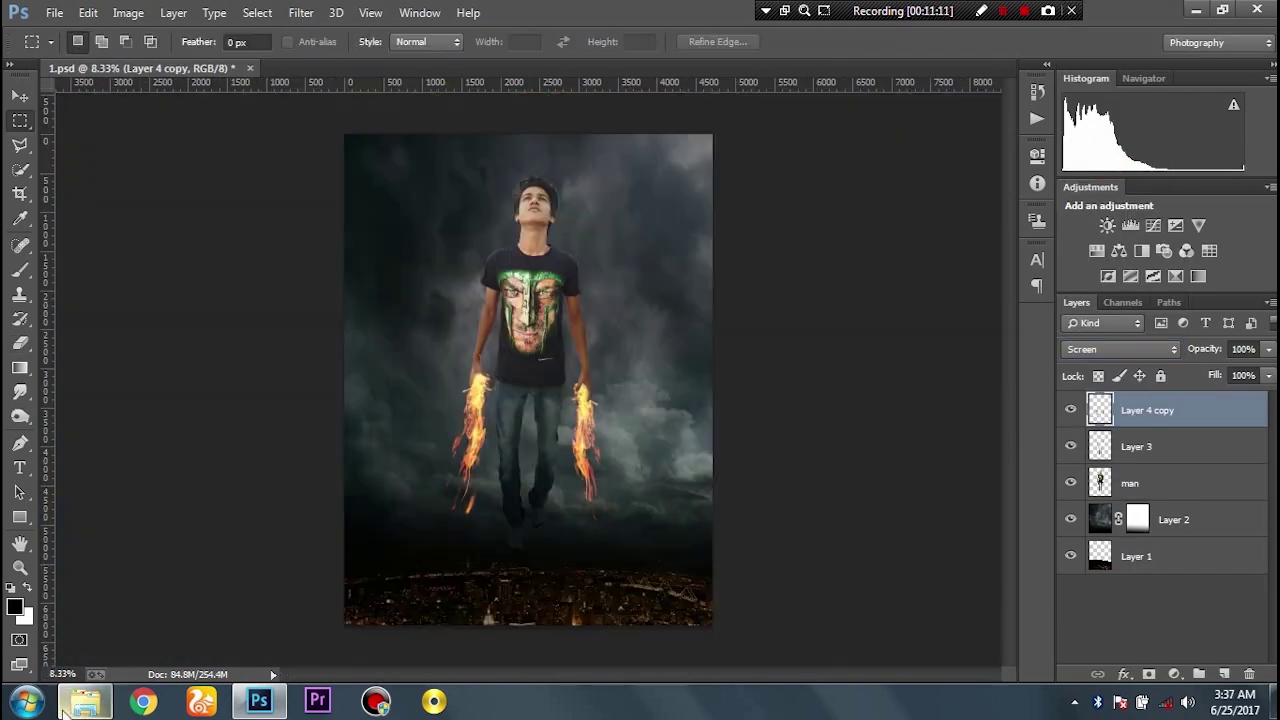
Copy the dsc_0002 fire photo into 1.psd and set it to Screen blend mode
{"action": "left_click", "coordinate": [62, 712]}
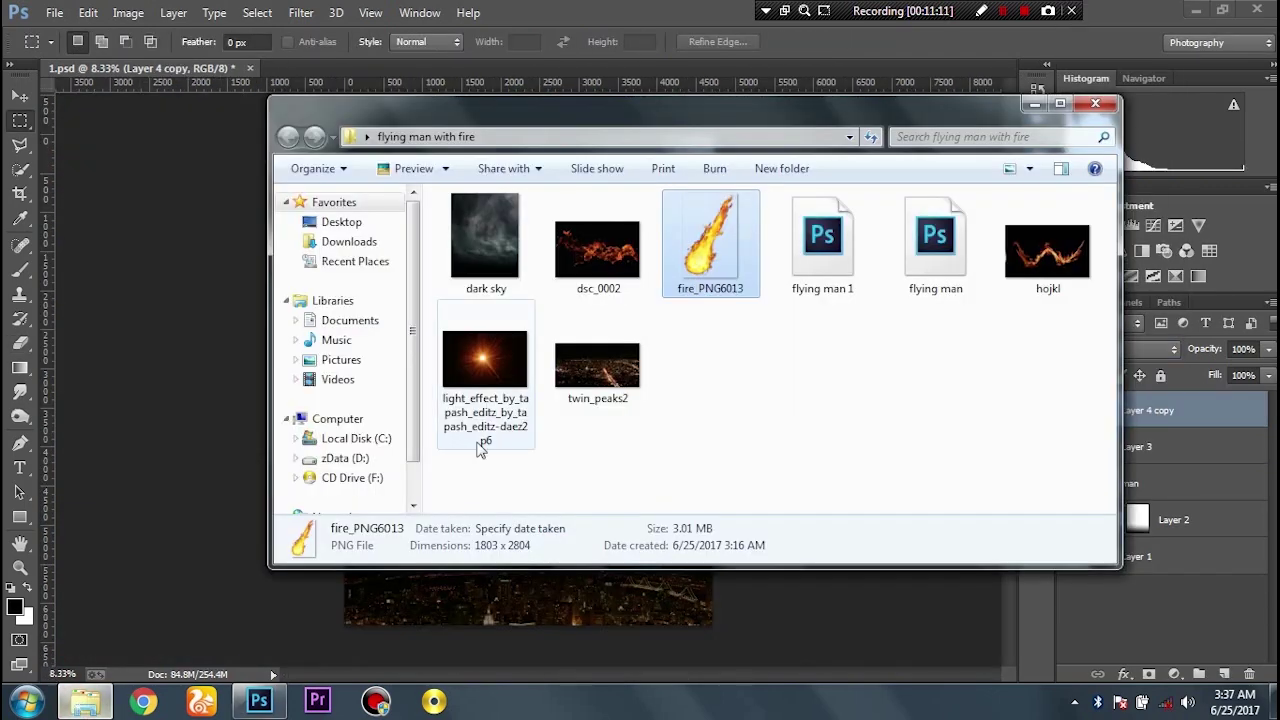
{"action": "left_click_drag", "start_coordinate": [597, 250], "coordinate": [622, 66]}
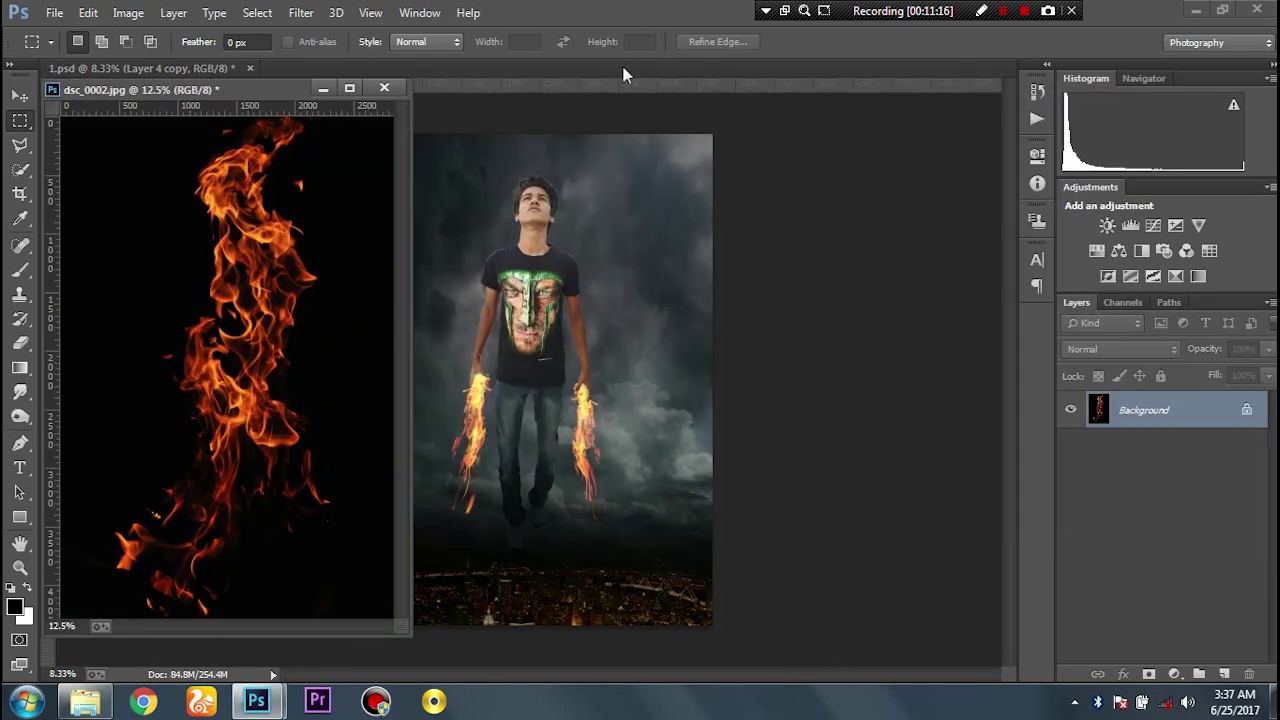
{"action": "key", "text": "ctrl+a"}
{"action": "key", "text": "ctrl+c"}
{"action": "key", "text": "ctrl+w"}
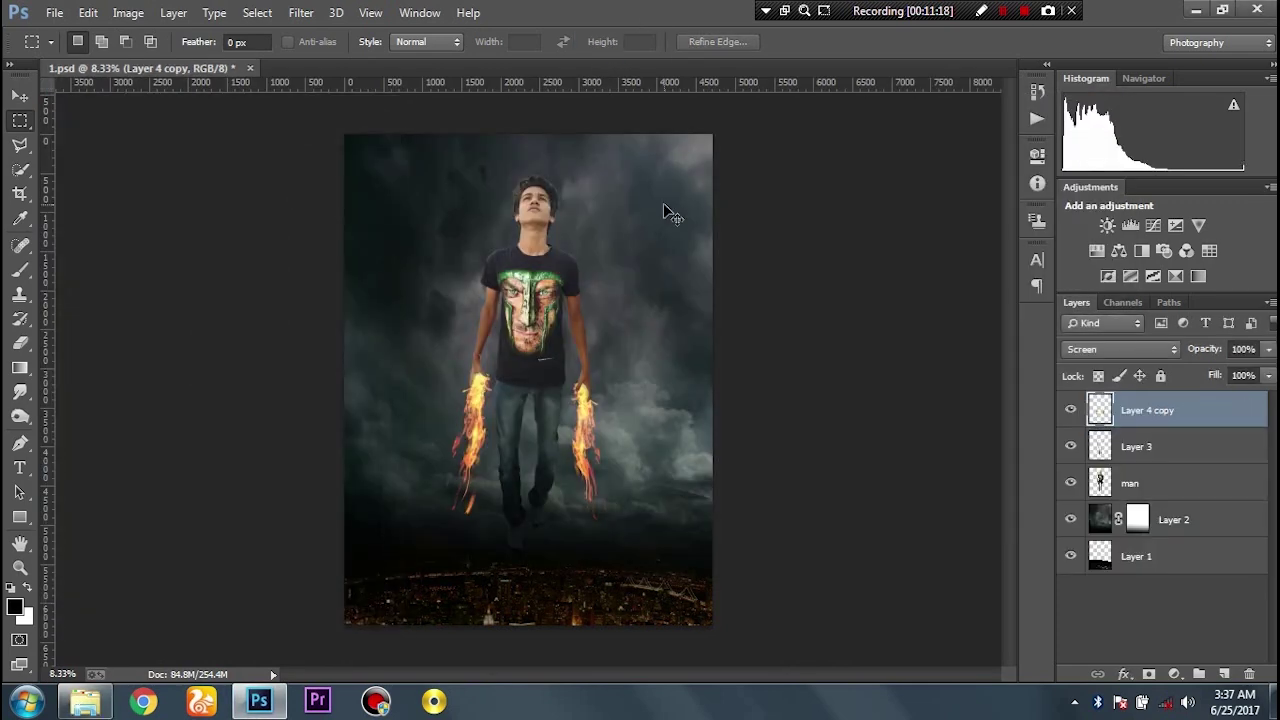
{"action": "key", "text": "ctrl+v"}
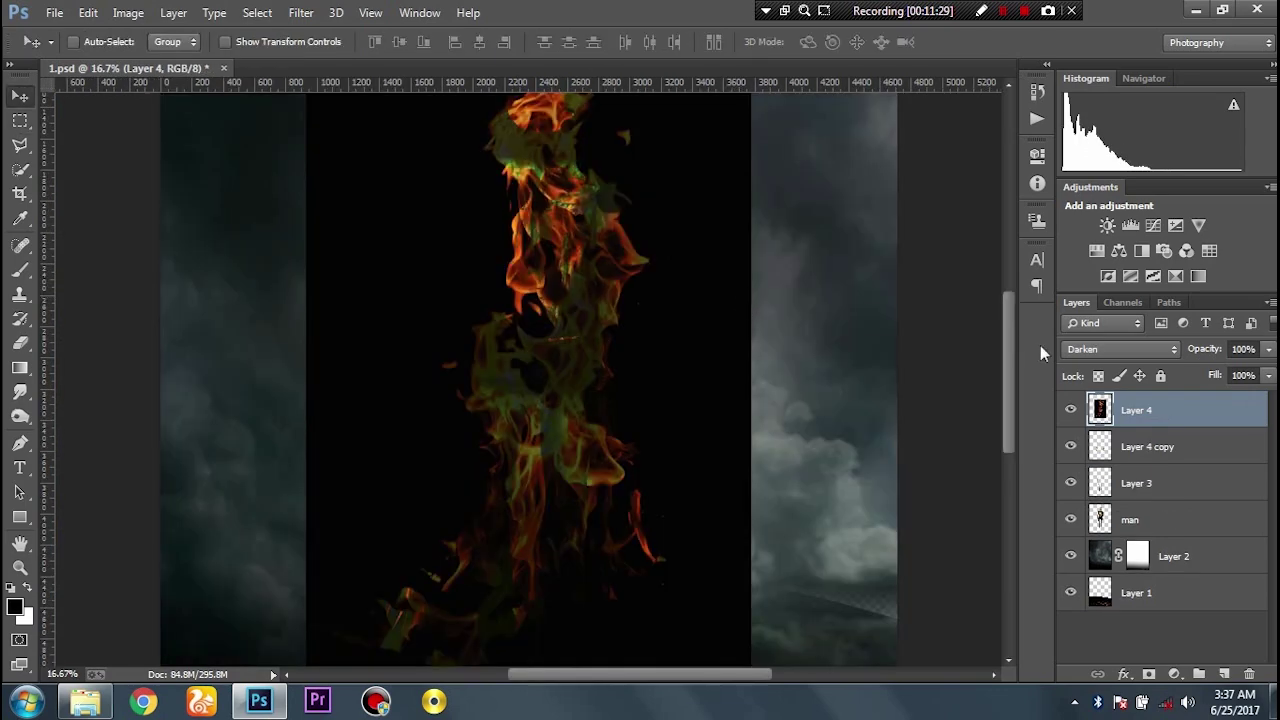
{"action": "left_click", "coordinate": [1115, 349]}
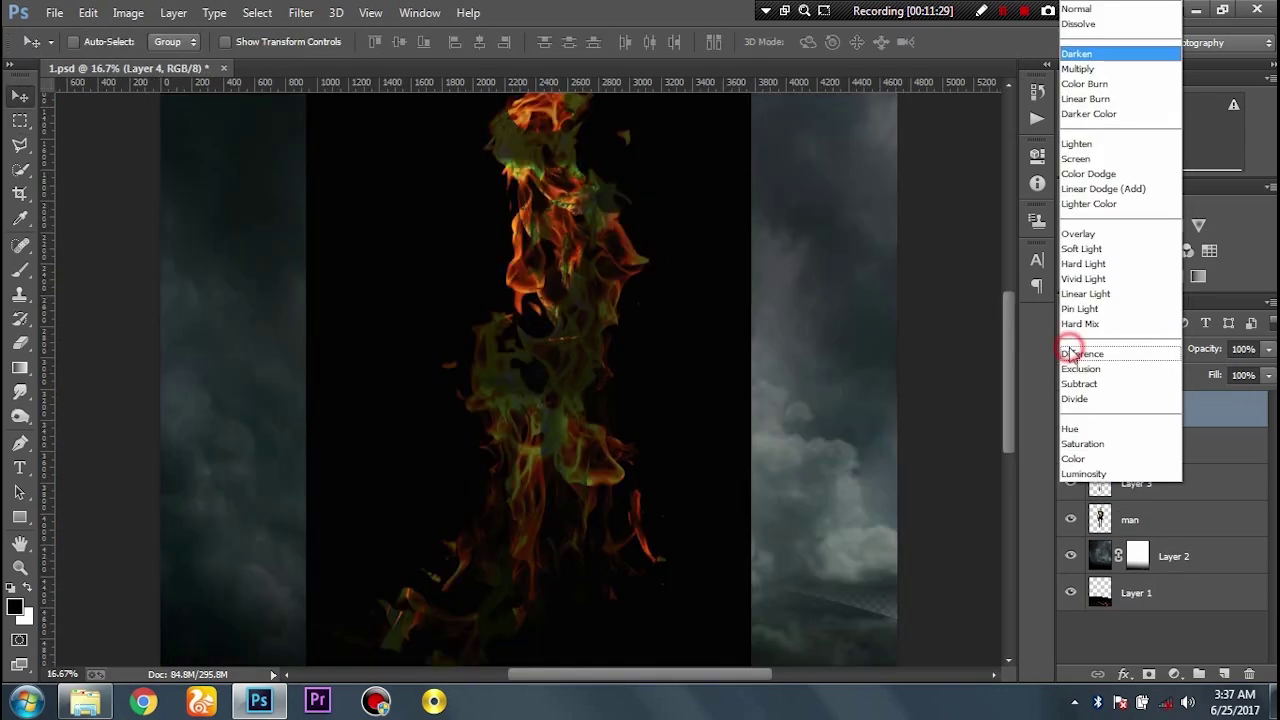
{"action": "left_click", "coordinate": [1086, 164]}
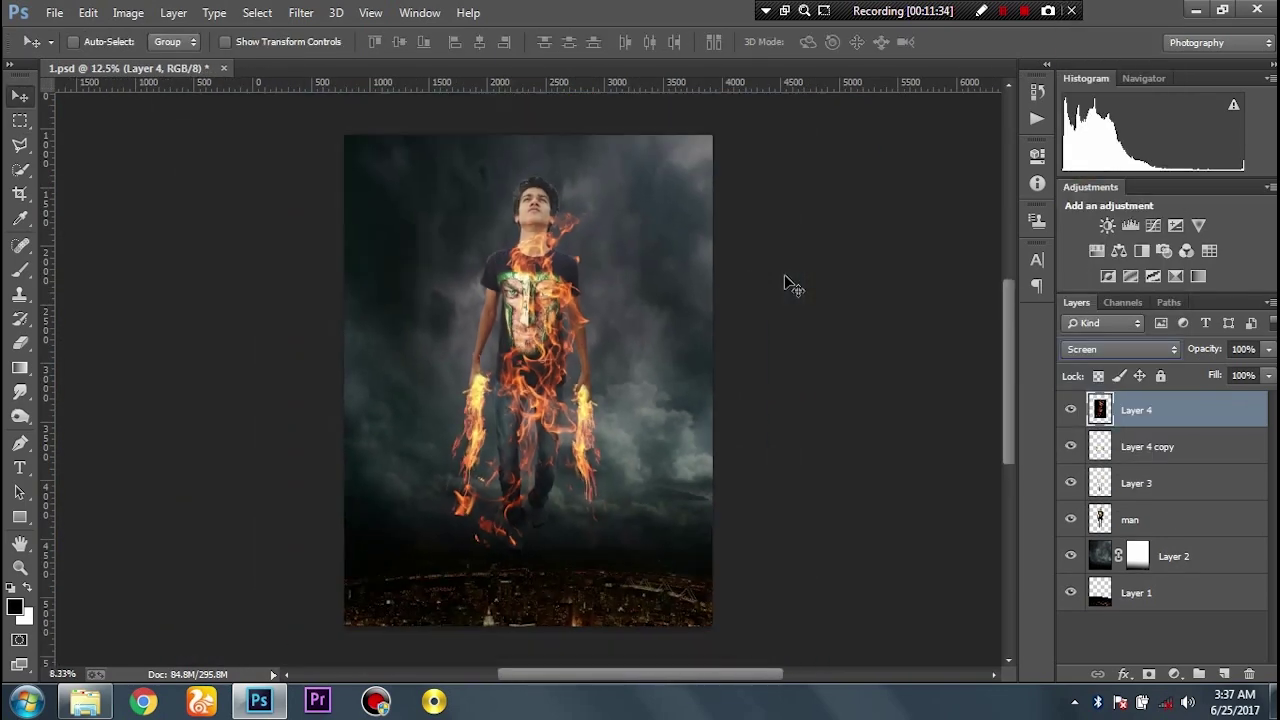
Shrink the fire onto the left arm, then duplicate a copy onto the right hand
{"action": "mouse_move", "coordinate": [638, 212]}
{"action": "left_mouse_down"}
{"action": "mouse_move", "coordinate": [609, 257]}
{"action": "mouse_move", "coordinate": [541, 272]}
{"action": "left_mouse_up"}
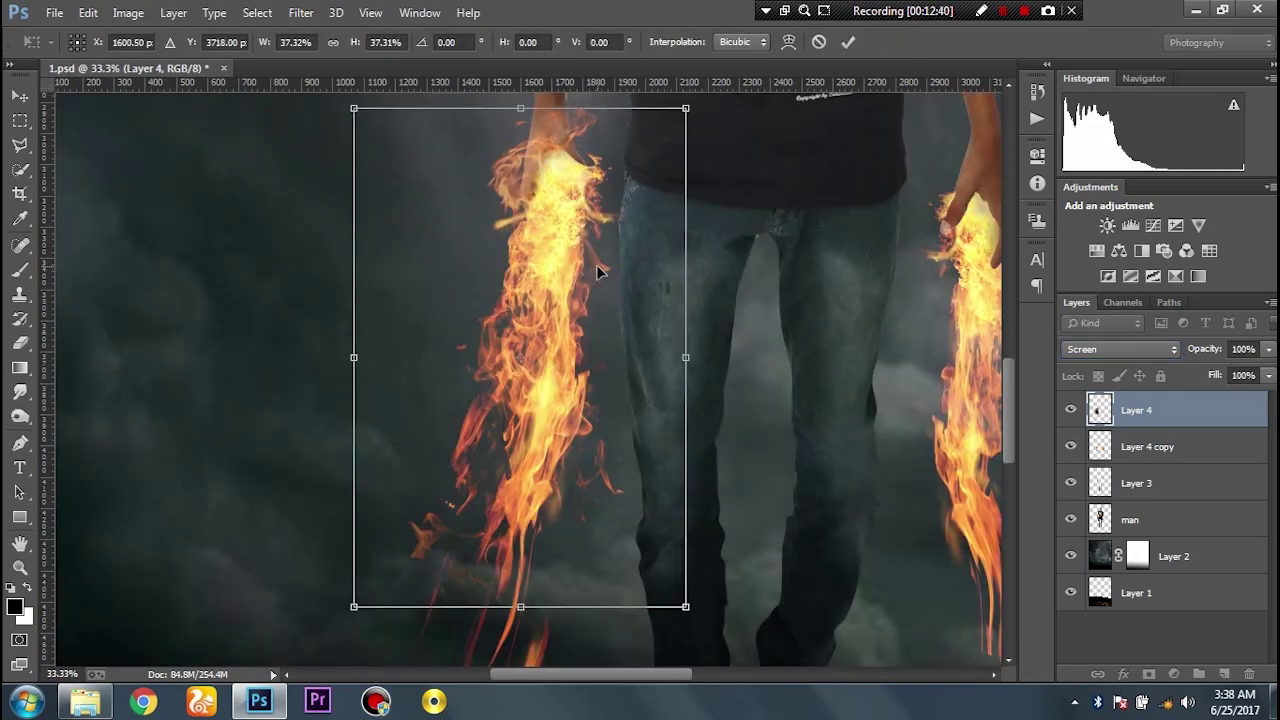
{"action": "key", "text": "ctrl+minus"}
{"action": "key", "text": "e"}
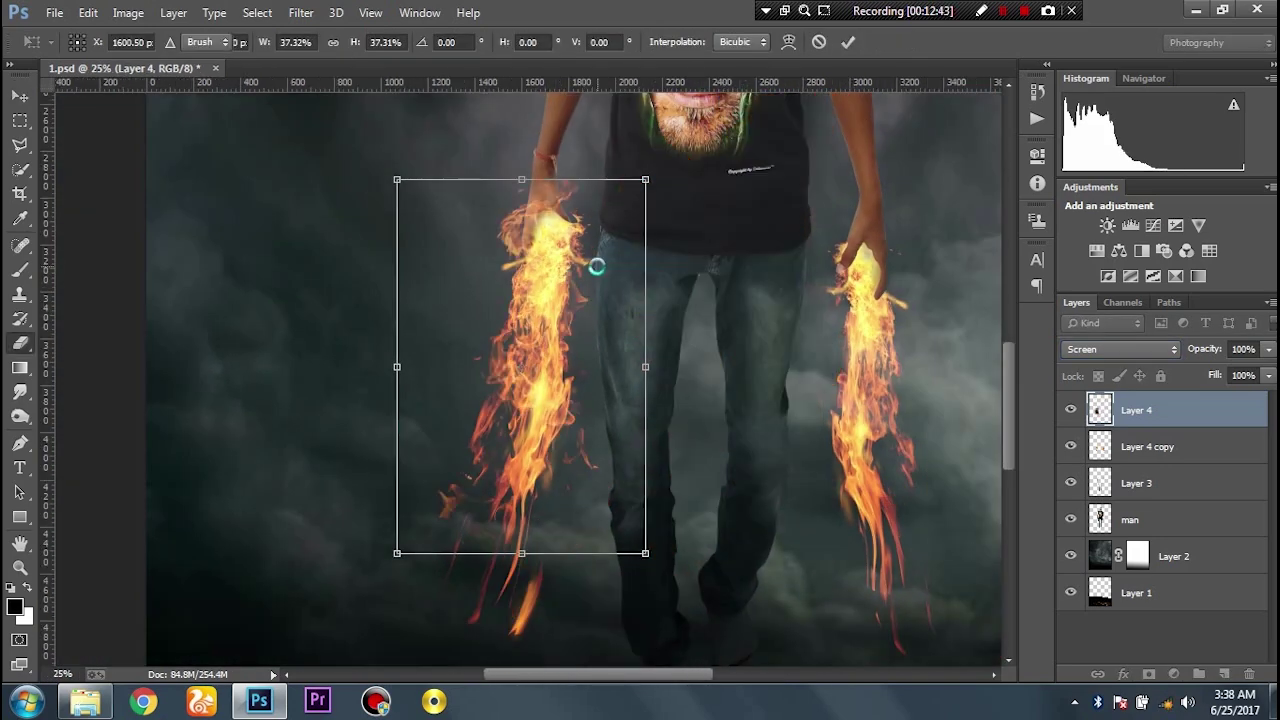
{"action": "key", "text": "Return"}
{"action": "key", "text": "ctrl+j"}
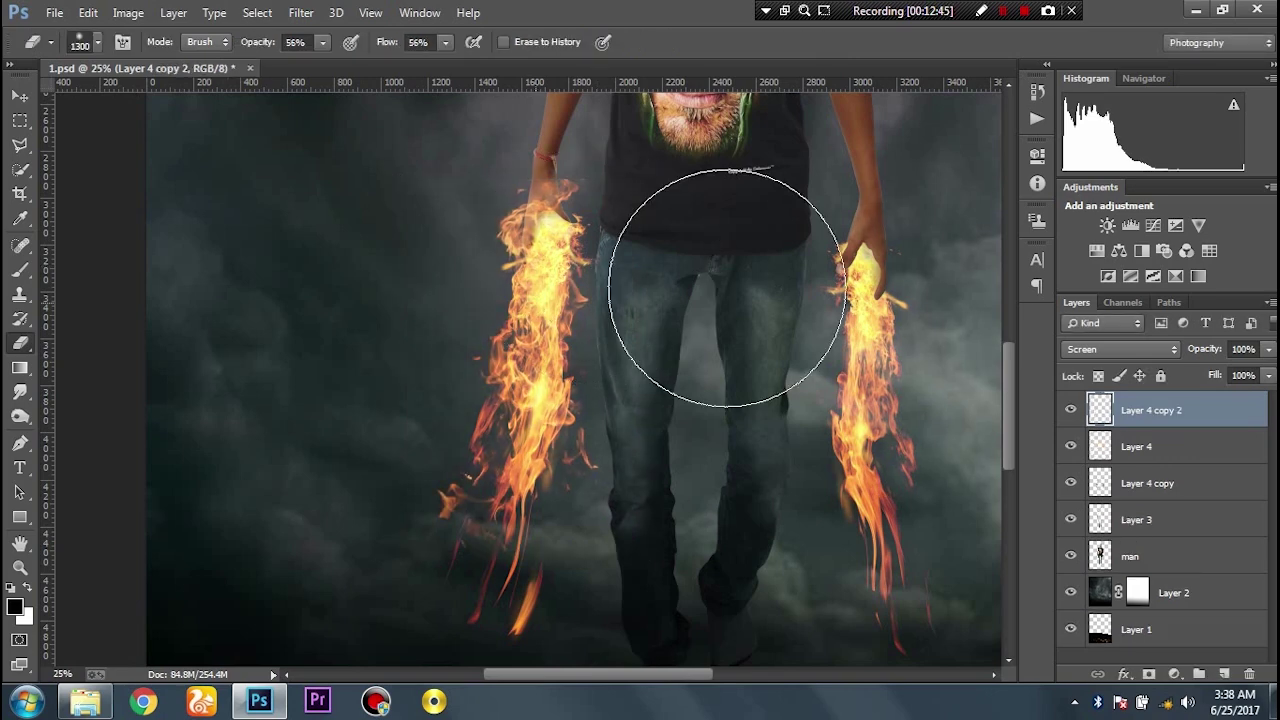
{"action": "key", "text": "v"}
{"action": "left_click_drag", "start_coordinate": [654, 297], "coordinate": [951, 335]}
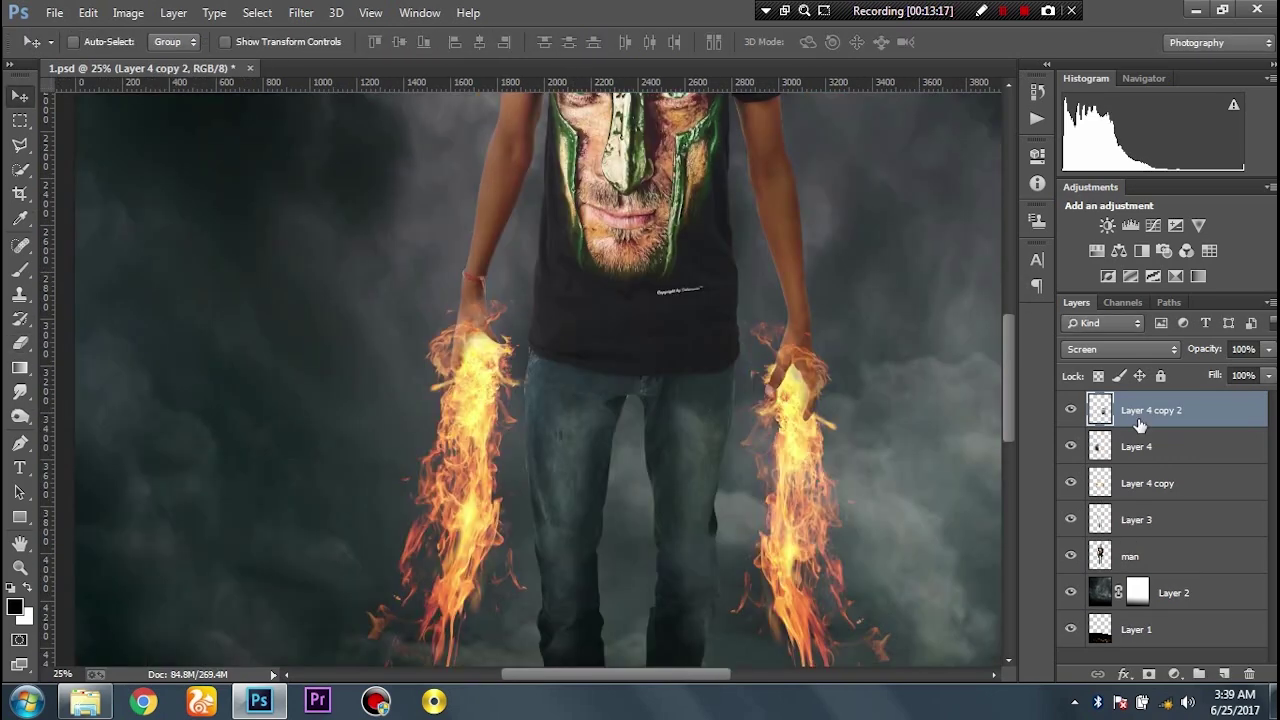
{"action": "key", "text": "ctrl+j"}
Move the newest flame copy up the right forearm
{"action": "left_click_drag", "start_coordinate": [863, 434], "coordinate": [855, 240]}
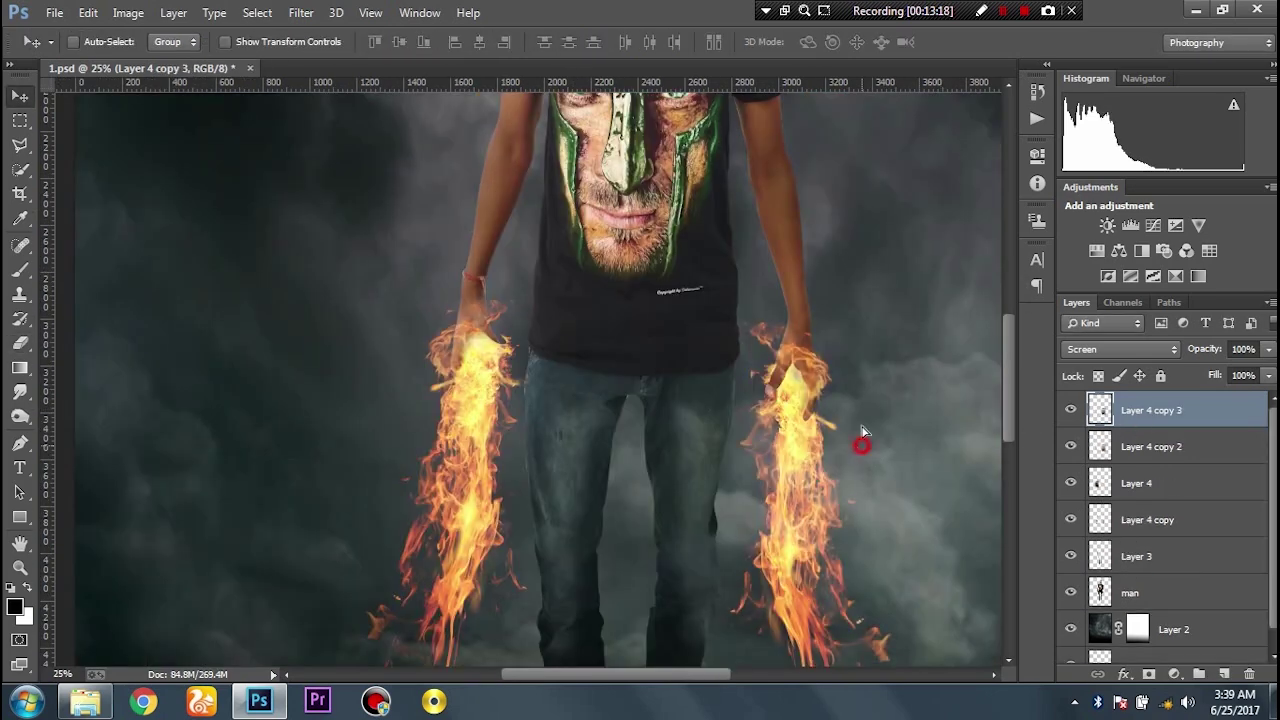
{"action": "key", "text": "ctrl+t"}
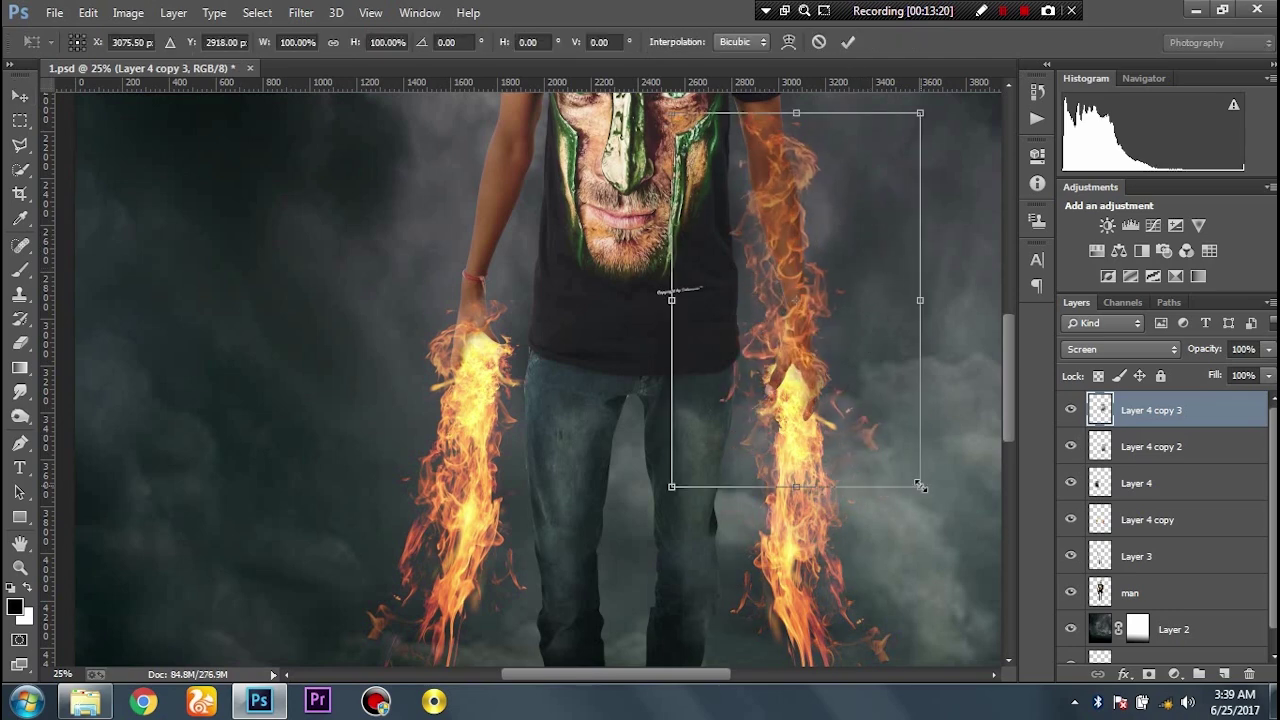
{"action": "key", "text": "Return"}
Add a horizontally mirrored flame copy climbing the left forearm, then fit the view
{"action": "key", "text": "ctrl+j"}
{"action": "key", "text": "ctrl+t"}
{"action": "right_click", "coordinate": [829, 332]}
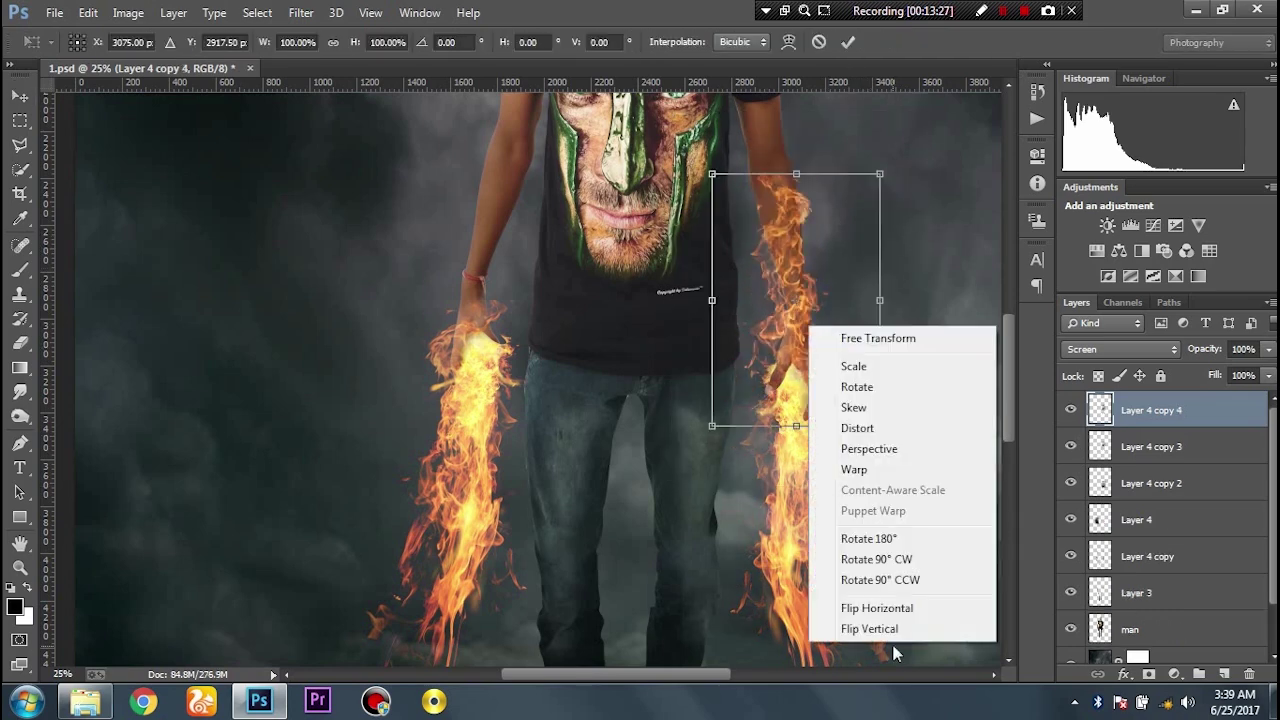
{"action": "left_click", "coordinate": [877, 608]}
{"action": "mouse_move", "coordinate": [693, 311]}
{"action": "left_mouse_down"}
{"action": "mouse_move", "coordinate": [621, 300]}
{"action": "mouse_move", "coordinate": [475, 313]}
{"action": "left_mouse_up"}
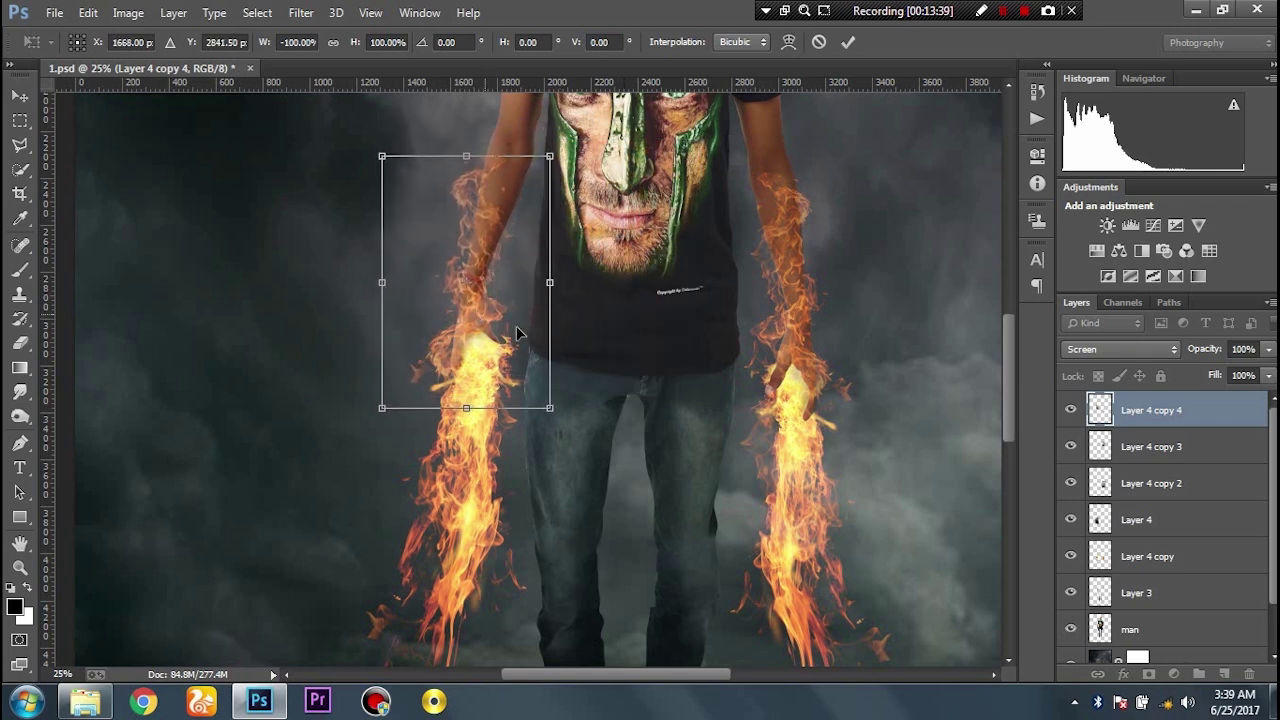
{"action": "key", "text": "Return"}
{"action": "key", "text": "ctrl+0"}
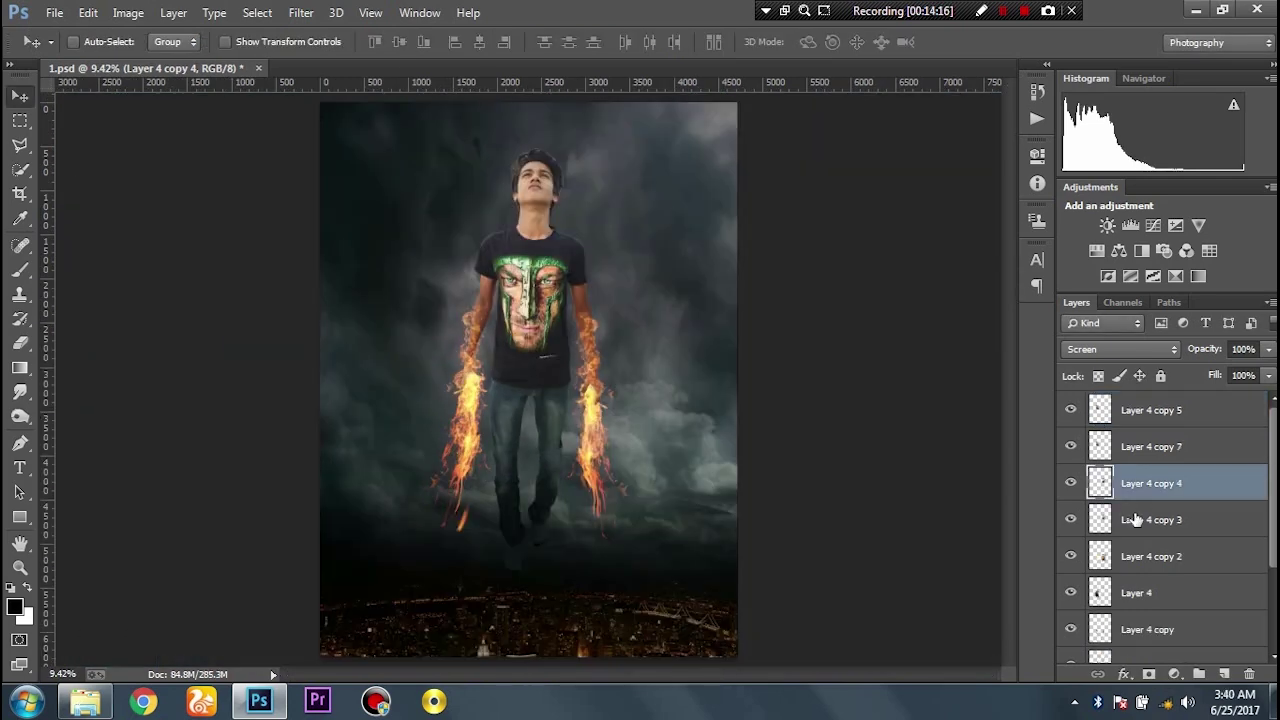
Merge Layer 4 copies 3, 7 and 5 into one layer in Screen mode
{"action": "left_click", "coordinate": [1135, 520], "text": "shift"}
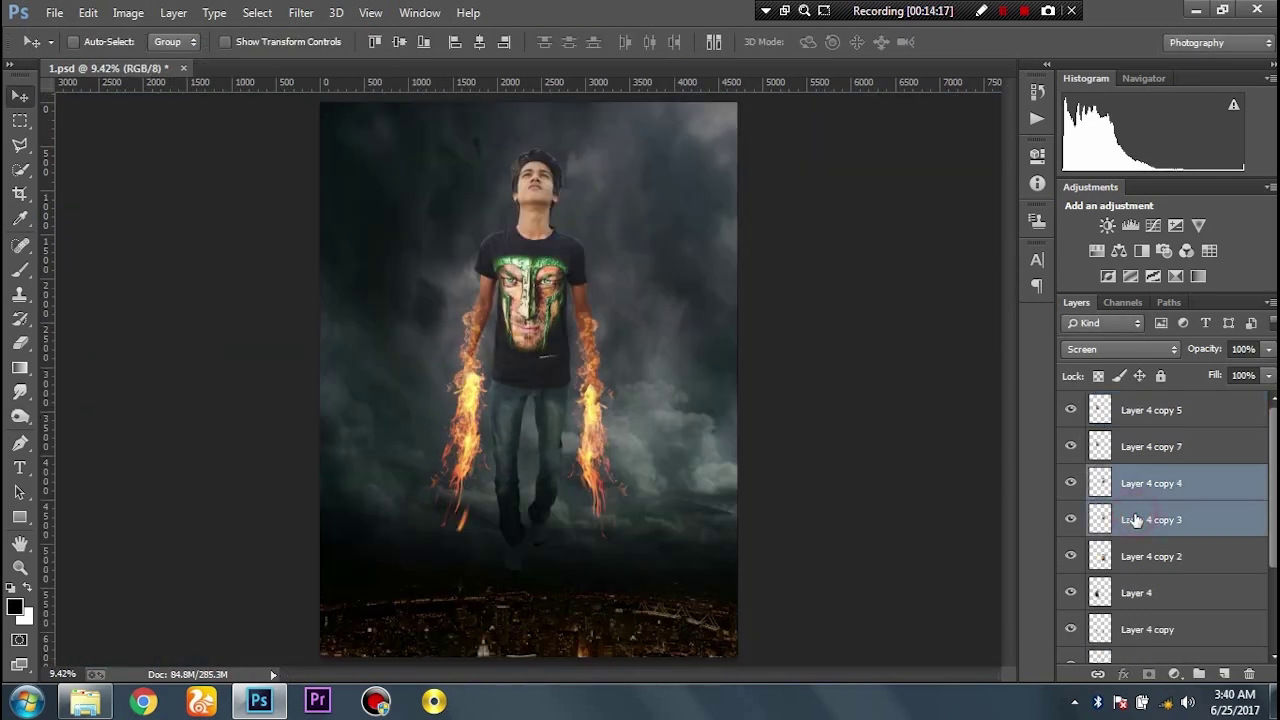
{"action": "left_click", "coordinate": [1145, 452], "text": "shift"}
{"action": "left_click", "coordinate": [1148, 418], "text": "shift"}
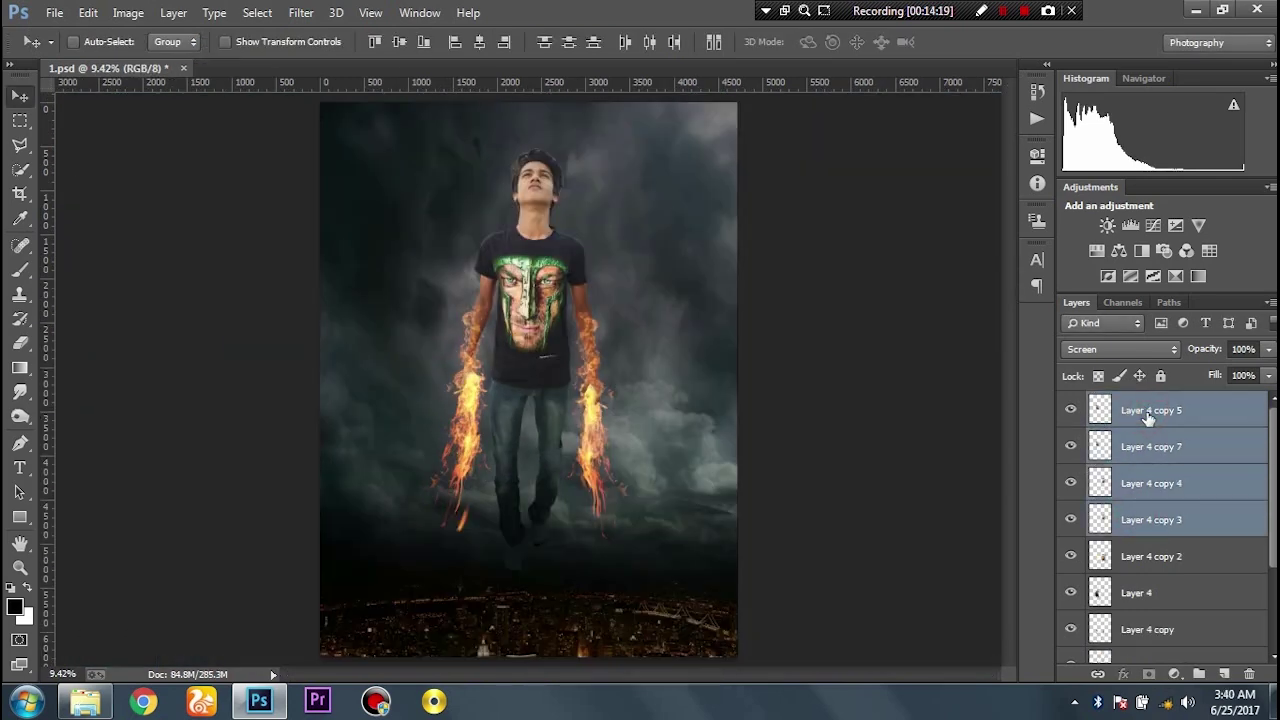
{"action": "key", "text": "ctrl+e"}
{"action": "left_click", "coordinate": [1157, 350]}
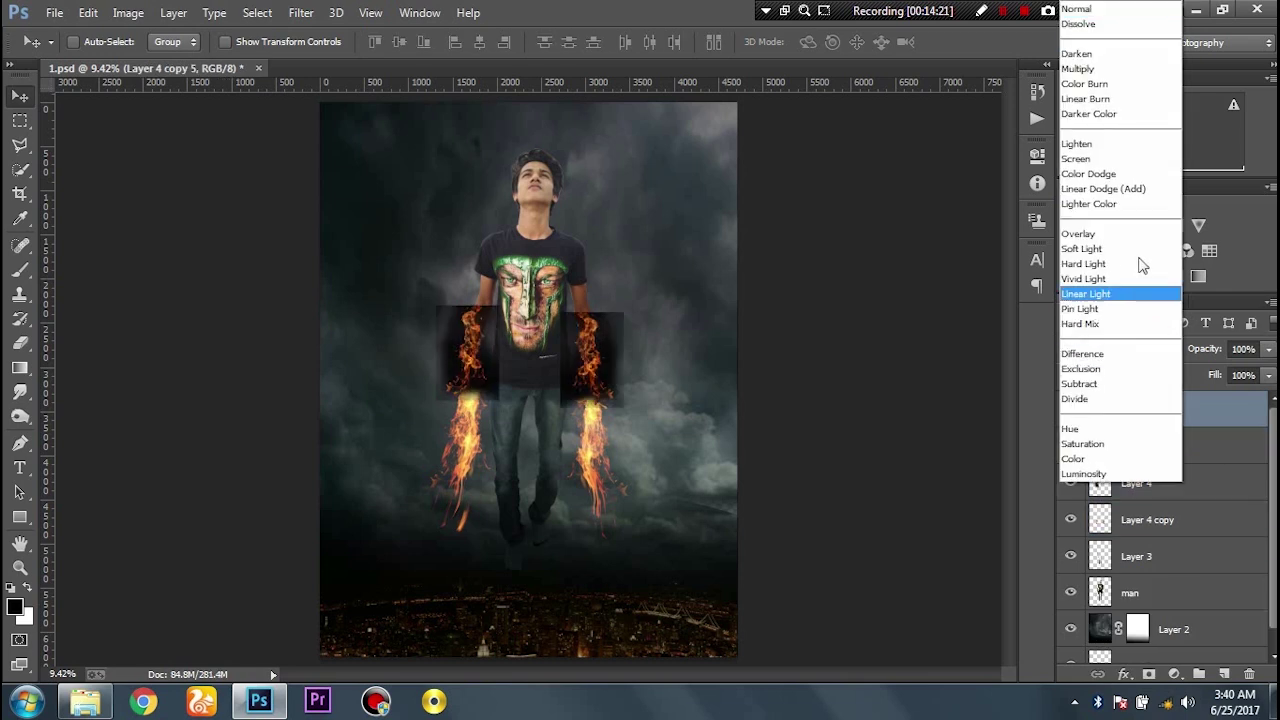
{"action": "left_click", "coordinate": [1113, 163]}
Merge Layer 4 with Layer 4 copy 2 and set the result to Screen
{"action": "key", "text": "m"}
{"action": "key", "text": "ctrl+minus"}
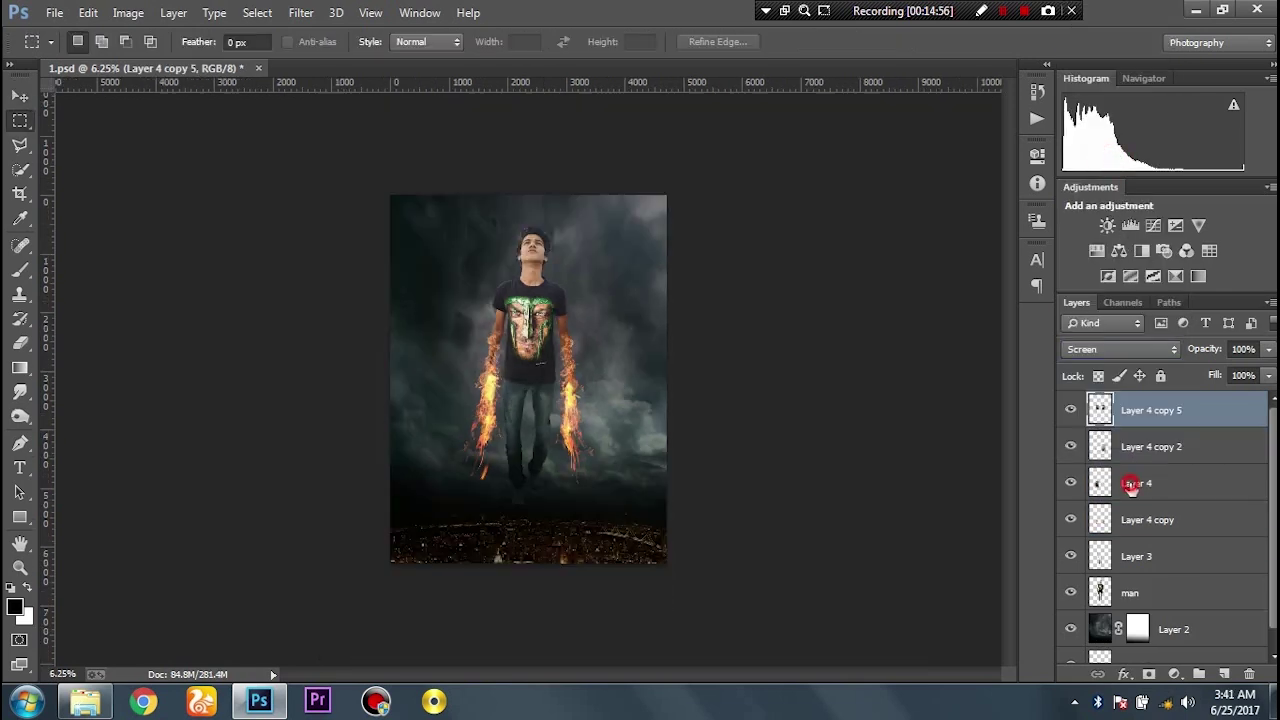
{"action": "left_click", "coordinate": [1140, 483]}
{"action": "left_click", "coordinate": [1146, 448], "text": "shift"}
{"action": "key", "text": "ctrl+e"}
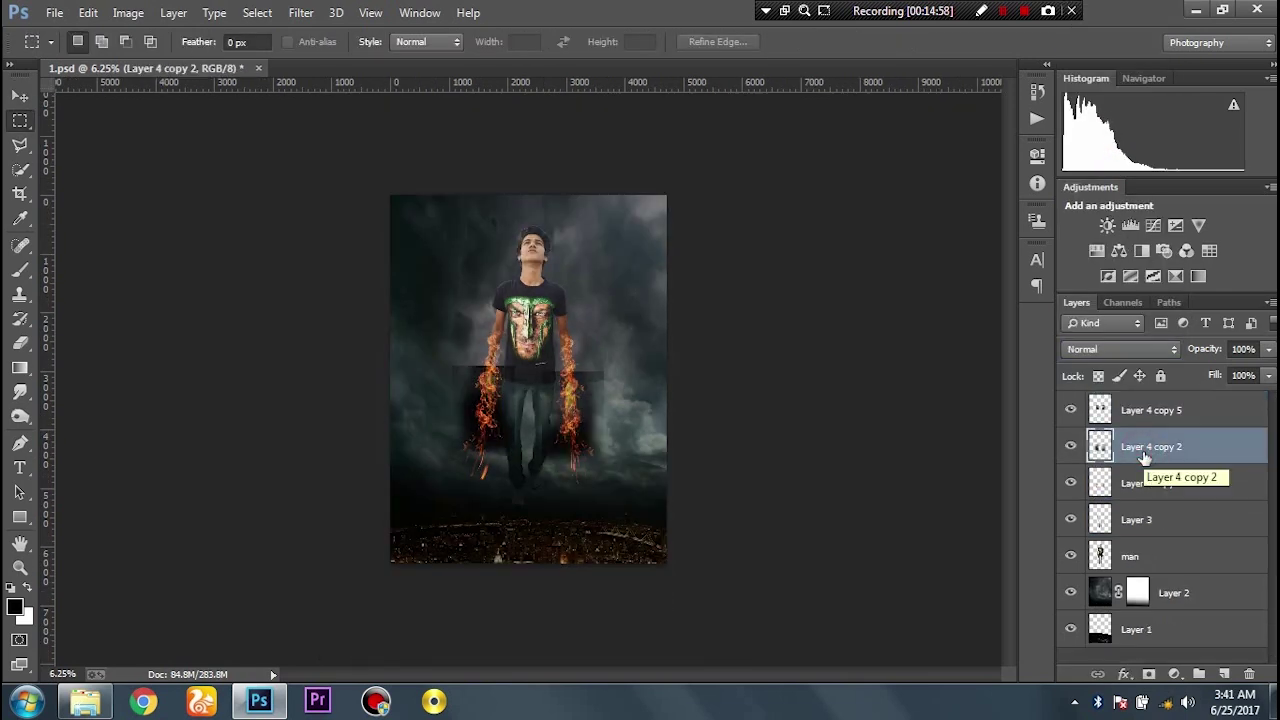
{"action": "left_click", "coordinate": [1165, 357]}
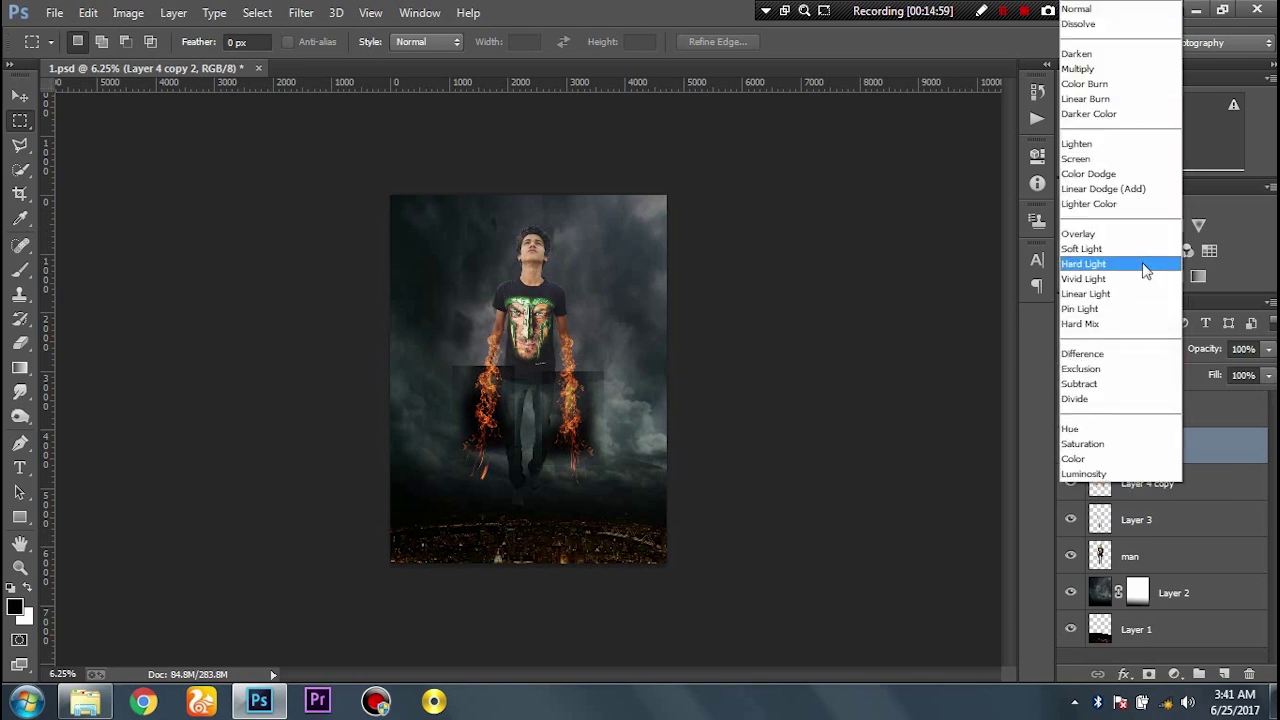
{"action": "left_click", "coordinate": [1118, 161]}
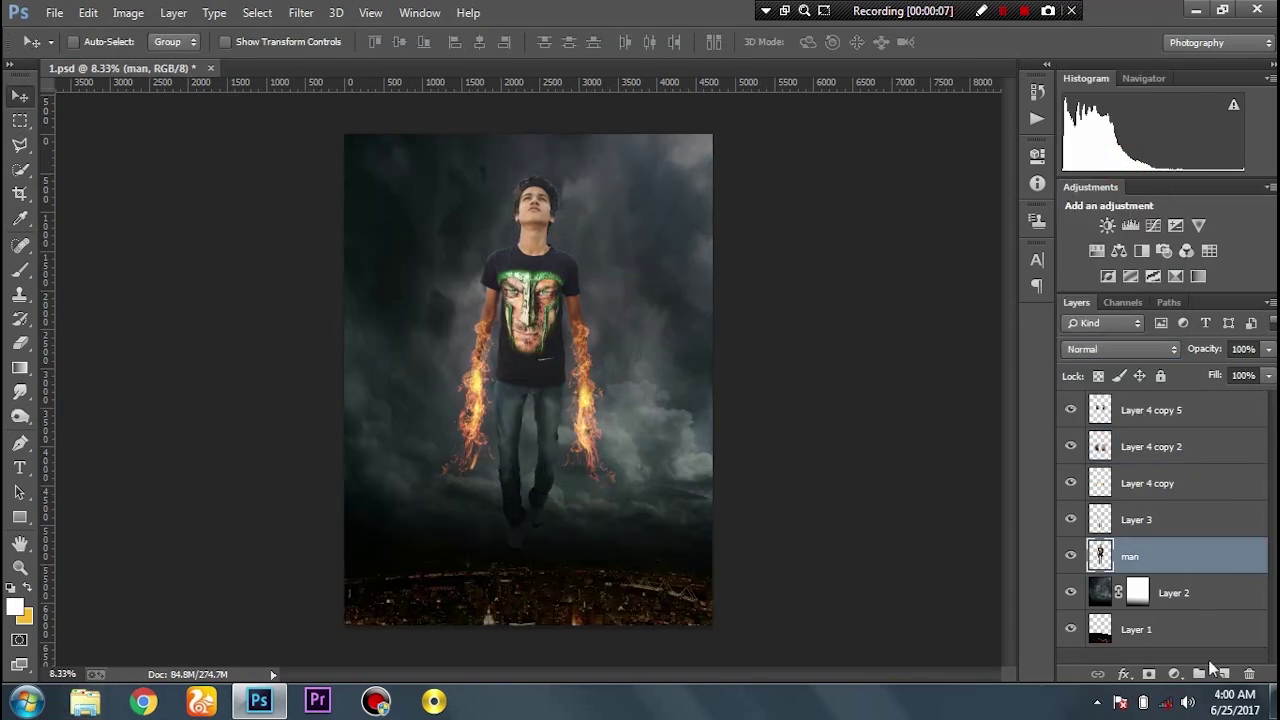
Add a new empty layer above the man and set the foreground colour to ffd131
{"action": "left_click", "coordinate": [1224, 674]}
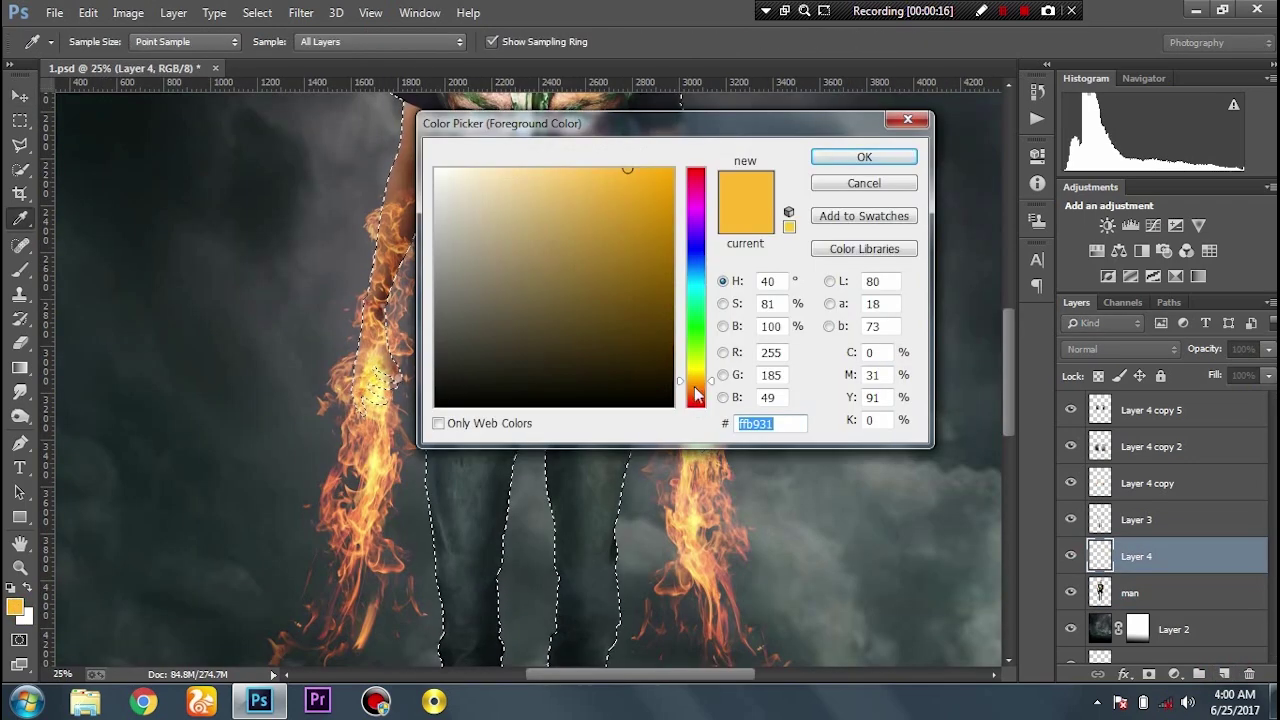
{"action": "left_click_drag", "start_coordinate": [680, 383], "coordinate": [679, 377]}
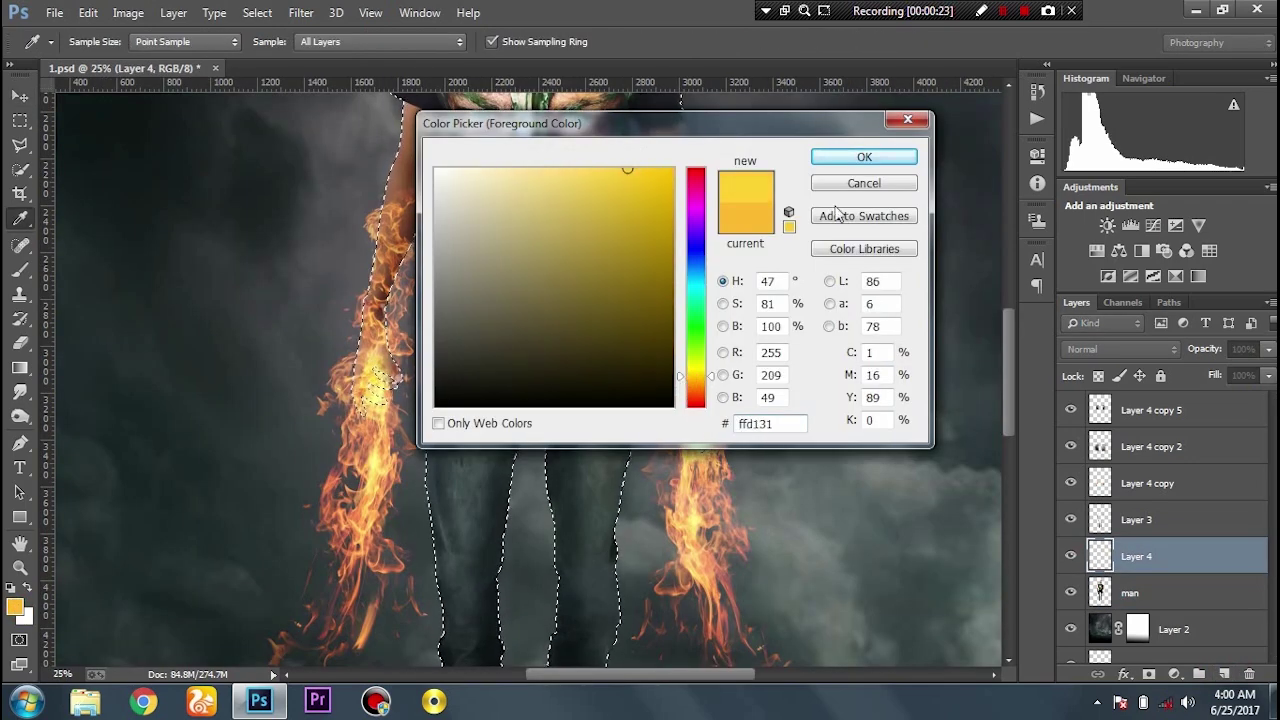
{"action": "left_click", "coordinate": [864, 157]}
{"action": "key", "text": "v"}
{"action": "left_click", "coordinate": [635, 223]}
{"action": "left_click", "coordinate": [650, 278]}
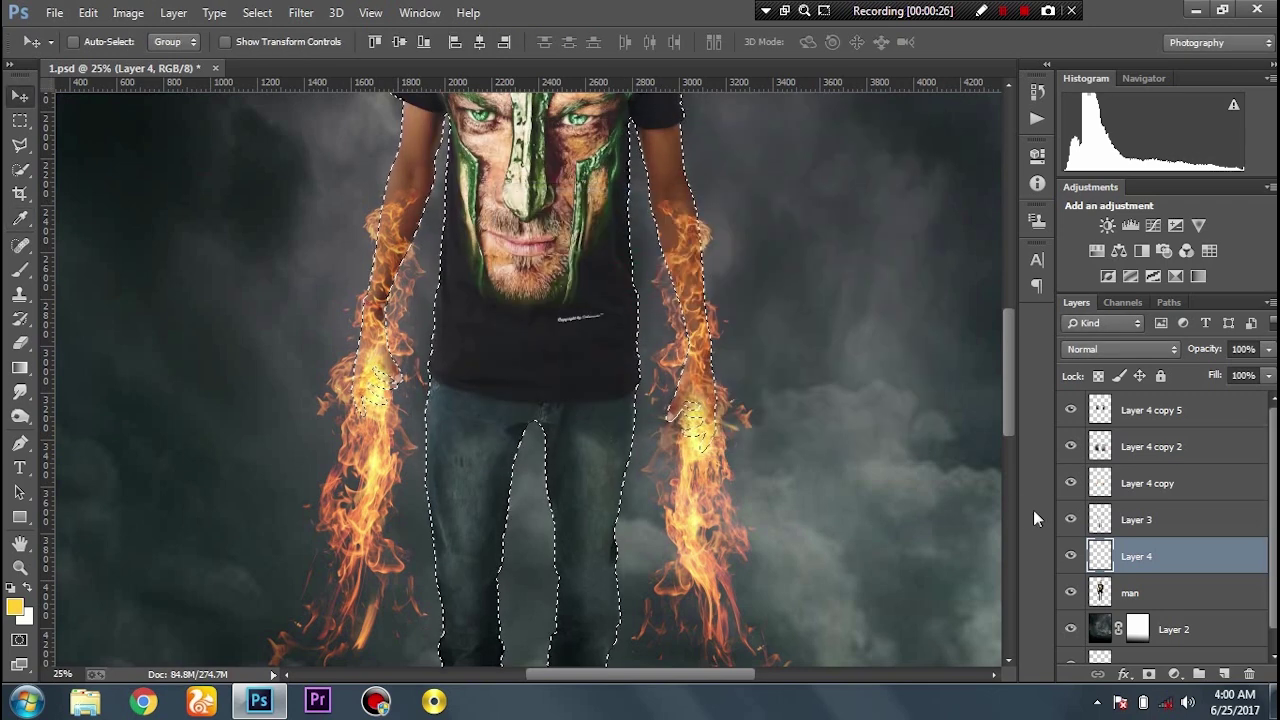
Paint a yellow-orange glow down the body's right side with a 500 px brush
{"action": "key", "text": "b"}
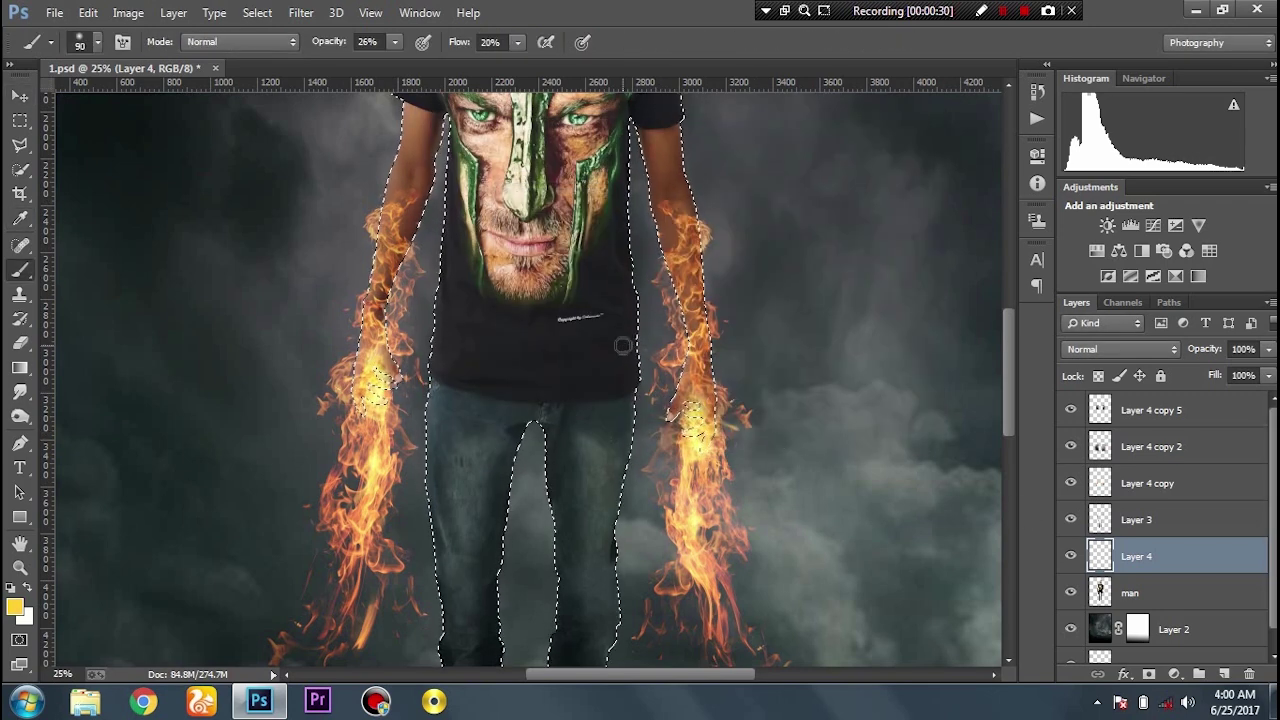
{"action": "key", "text": "bracketright"}
{"action": "key", "text": "bracketright"}
{"action": "key", "text": "bracketright"}
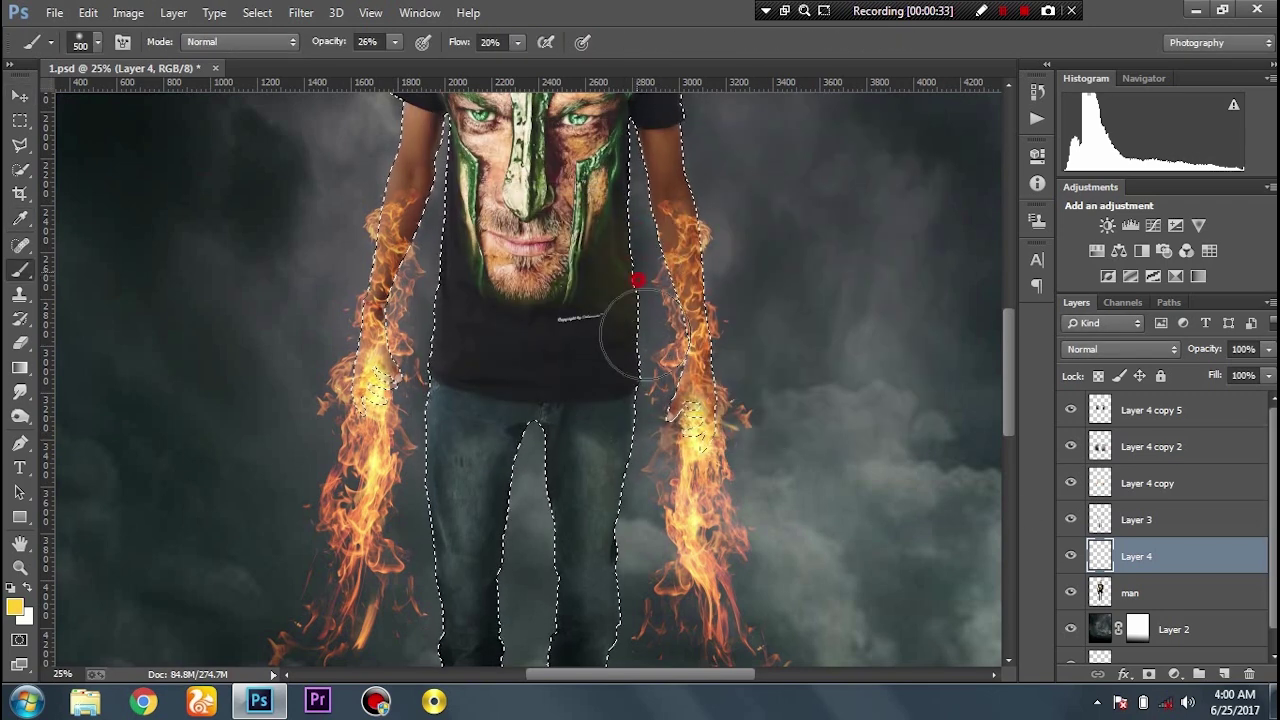
{"action": "mouse_move", "coordinate": [637, 280]}
{"action": "left_mouse_down"}
{"action": "mouse_move", "coordinate": [643, 318]}
{"action": "mouse_move", "coordinate": [430, 405]}
{"action": "left_mouse_up"}
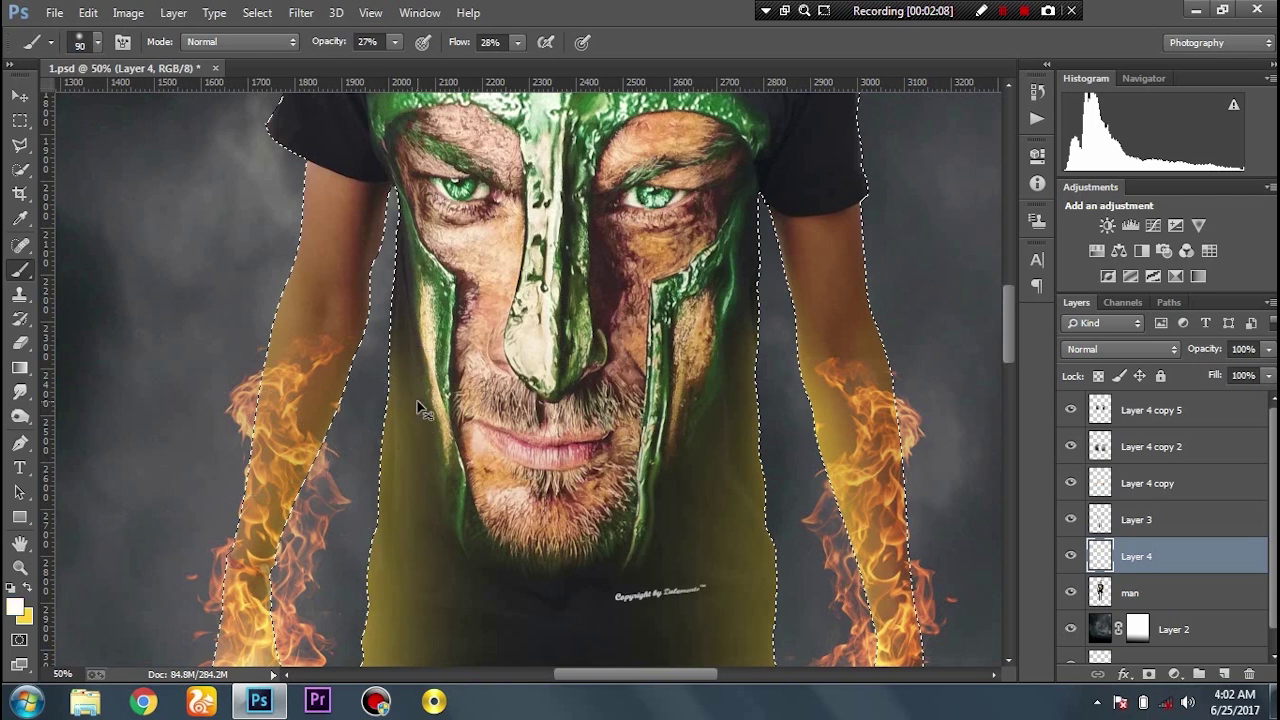
Dab soft glow beside the right arm and shirt edge with an 80 px brush
{"action": "scroll", "coordinate": [418, 405], "scroll_direction": "up", "scroll_amount": 1}
{"action": "scroll", "coordinate": [625, 300], "scroll_direction": "right", "scroll_amount": 3}
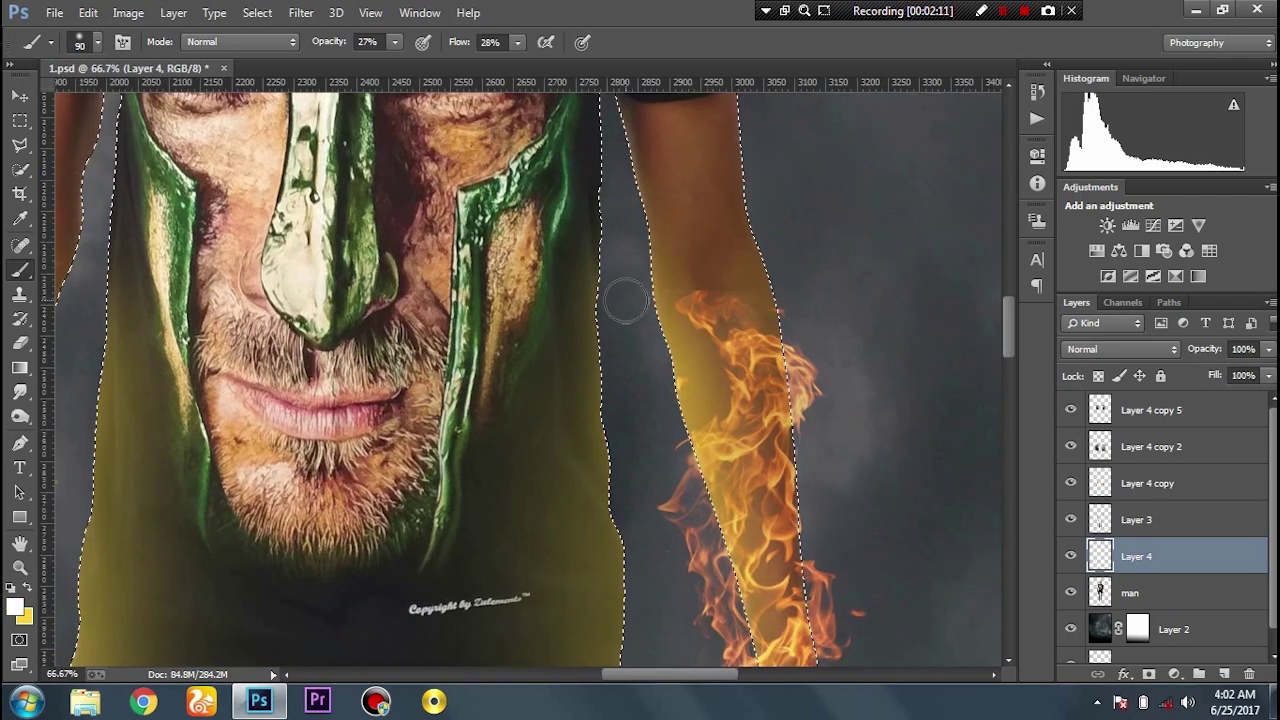
{"action": "key", "text": "bracketleft"}
{"action": "left_click", "coordinate": [612, 254]}
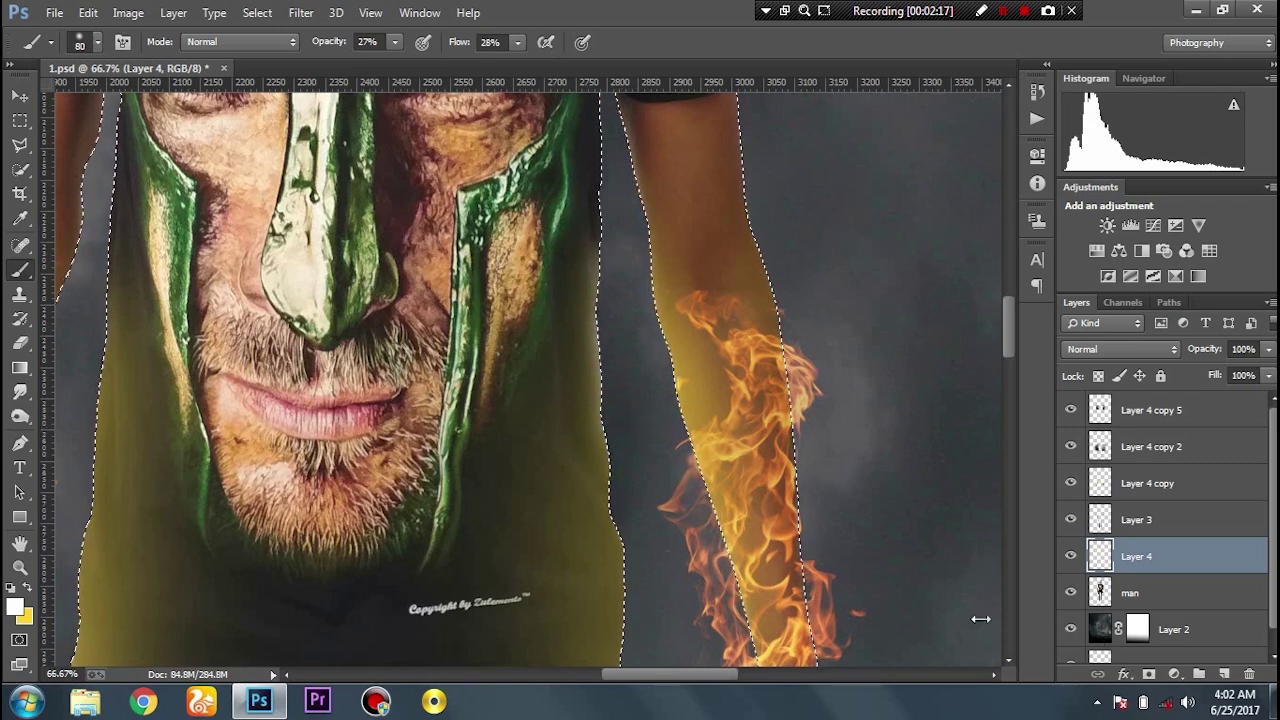
{"action": "left_click", "coordinate": [608, 387]}
{"action": "scroll", "coordinate": [637, 528], "scroll_direction": "down", "scroll_amount": 3}
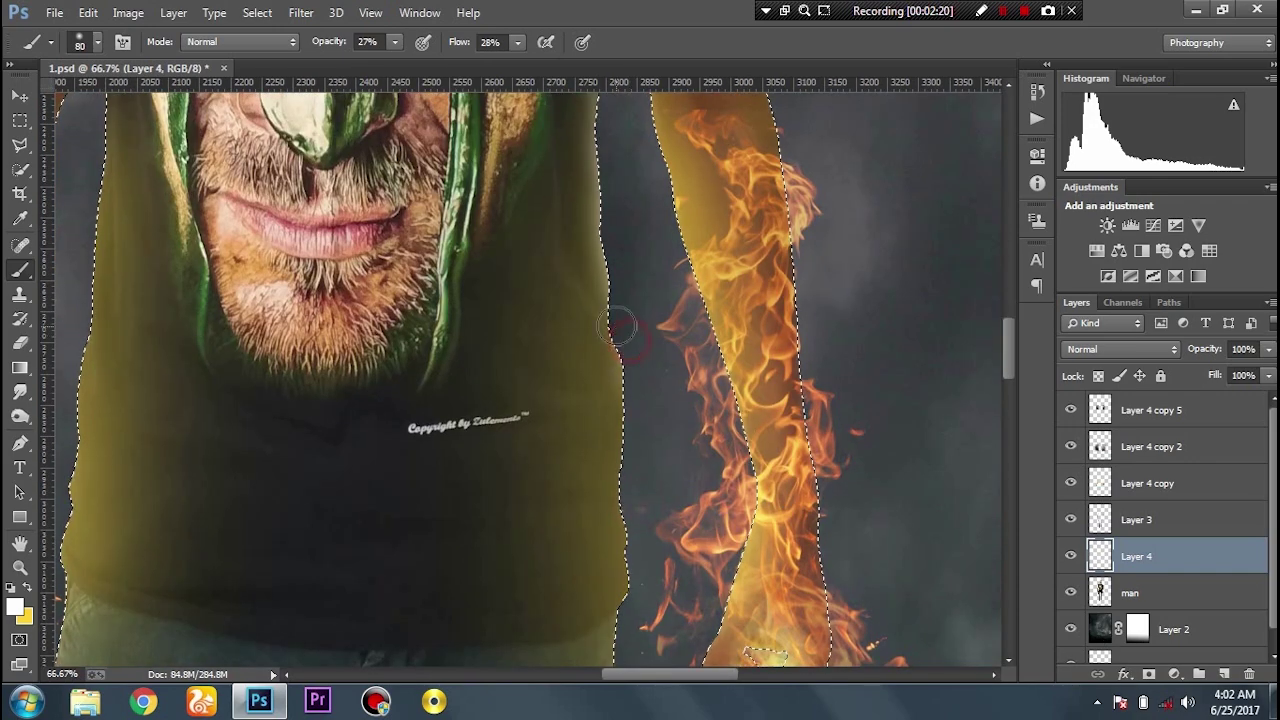
{"action": "left_click", "coordinate": [638, 397]}
Dab soft glow along the right edge of the jeans
{"action": "scroll", "coordinate": [669, 363], "scroll_direction": "down", "scroll_amount": 2}
{"action": "scroll", "coordinate": [669, 365], "scroll_direction": "down", "scroll_amount": 4}
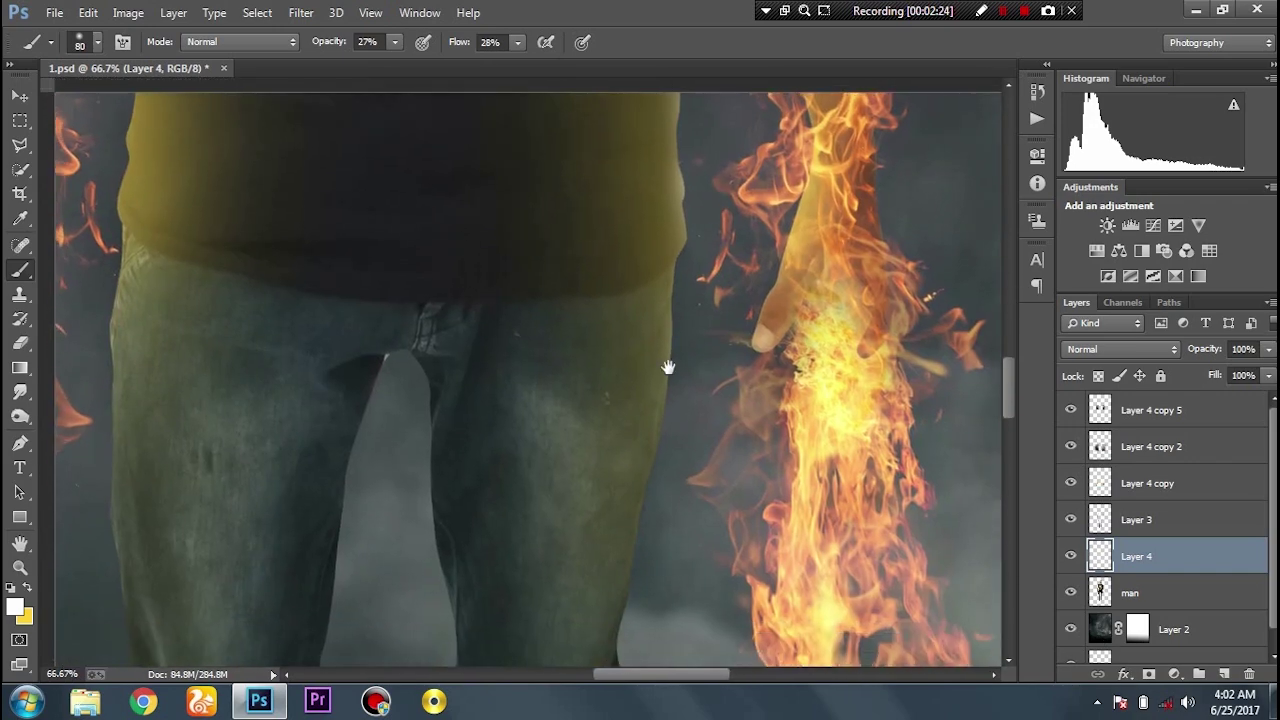
{"action": "scroll", "coordinate": [679, 336], "scroll_direction": "down", "scroll_amount": 2}
{"action": "left_click", "coordinate": [651, 466]}
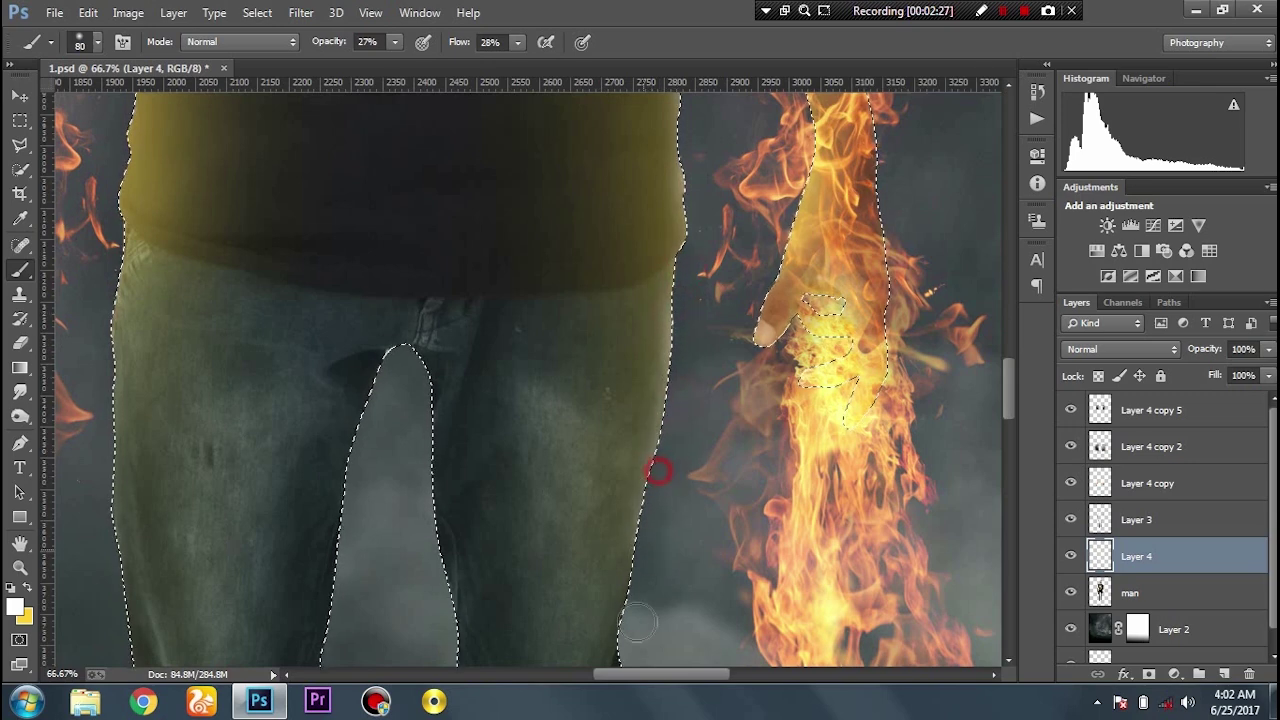
{"action": "left_click", "coordinate": [634, 603]}
{"action": "left_click", "coordinate": [653, 488]}
{"action": "left_click", "coordinate": [686, 294]}
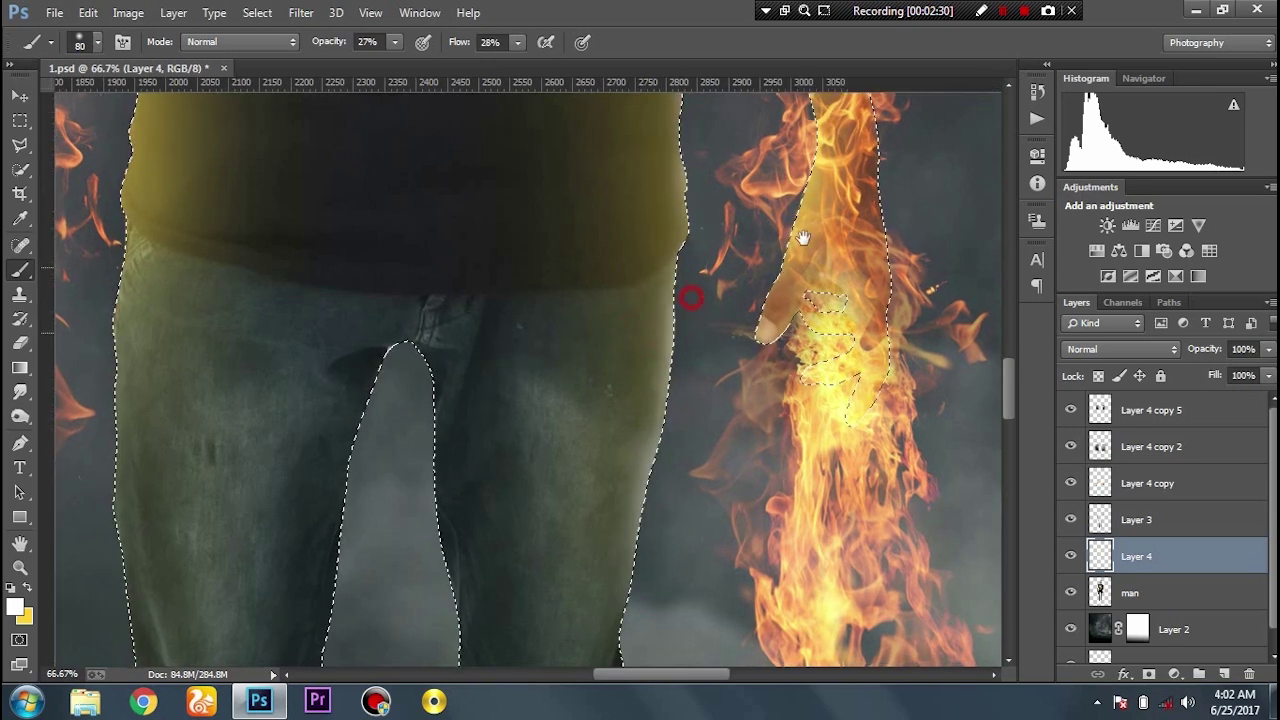
{"action": "scroll", "coordinate": [700, 296], "scroll_direction": "left", "scroll_amount": 3}
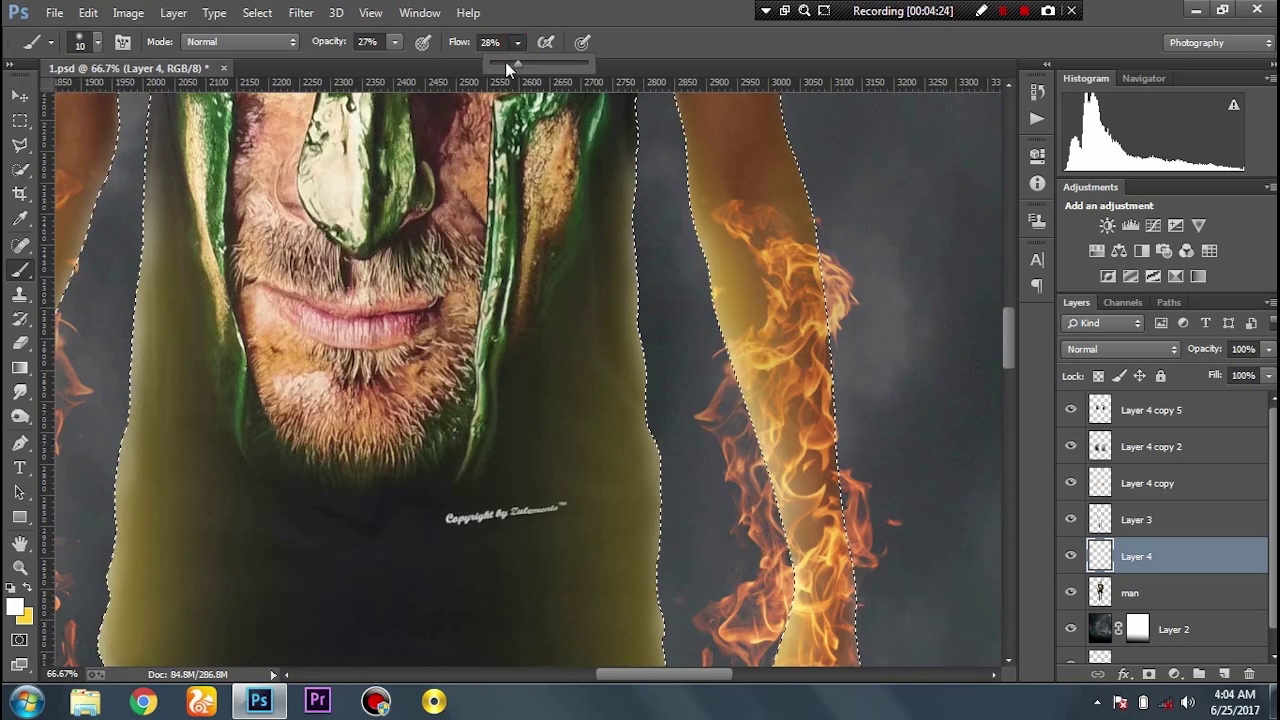
Paint a faint glow along the left body edge with 16% opacity and flow, then deselect
{"action": "left_click_drag", "start_coordinate": [505, 61], "coordinate": [494, 61]}
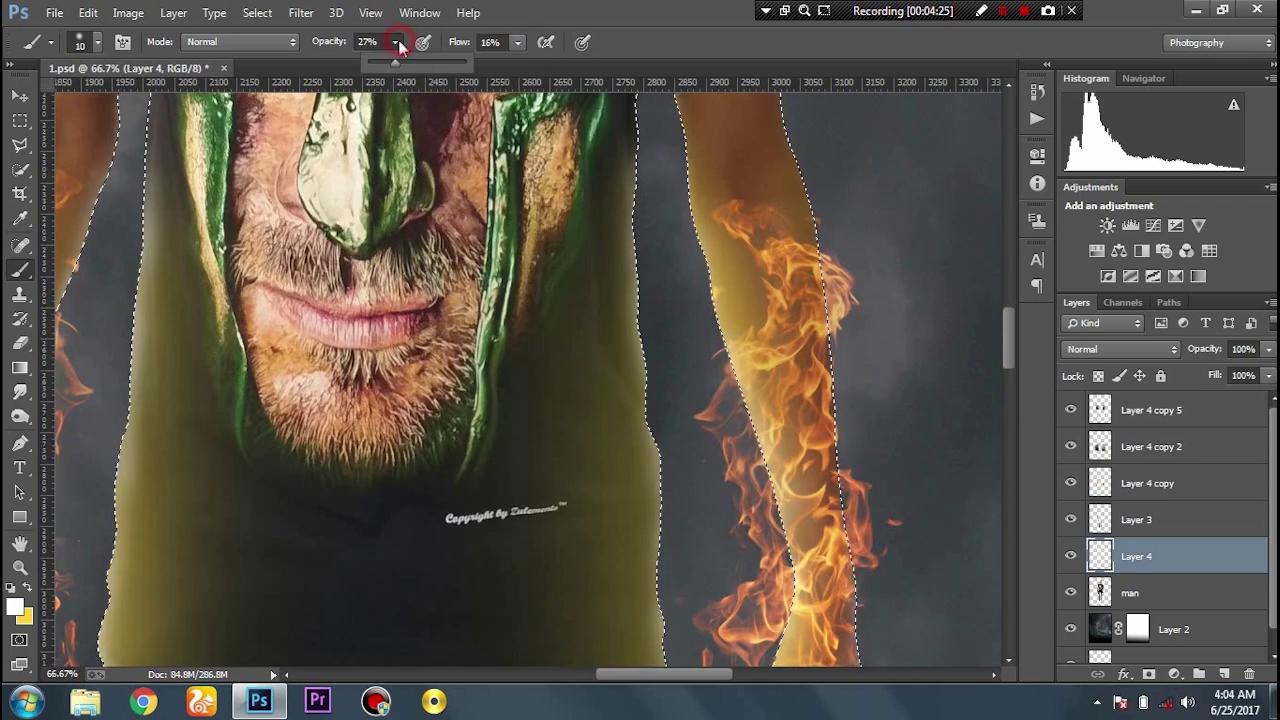
{"action": "left_click", "coordinate": [395, 42]}
{"action": "left_click_drag", "start_coordinate": [388, 64], "coordinate": [377, 64]}
{"action": "key", "text": "bracketright"}
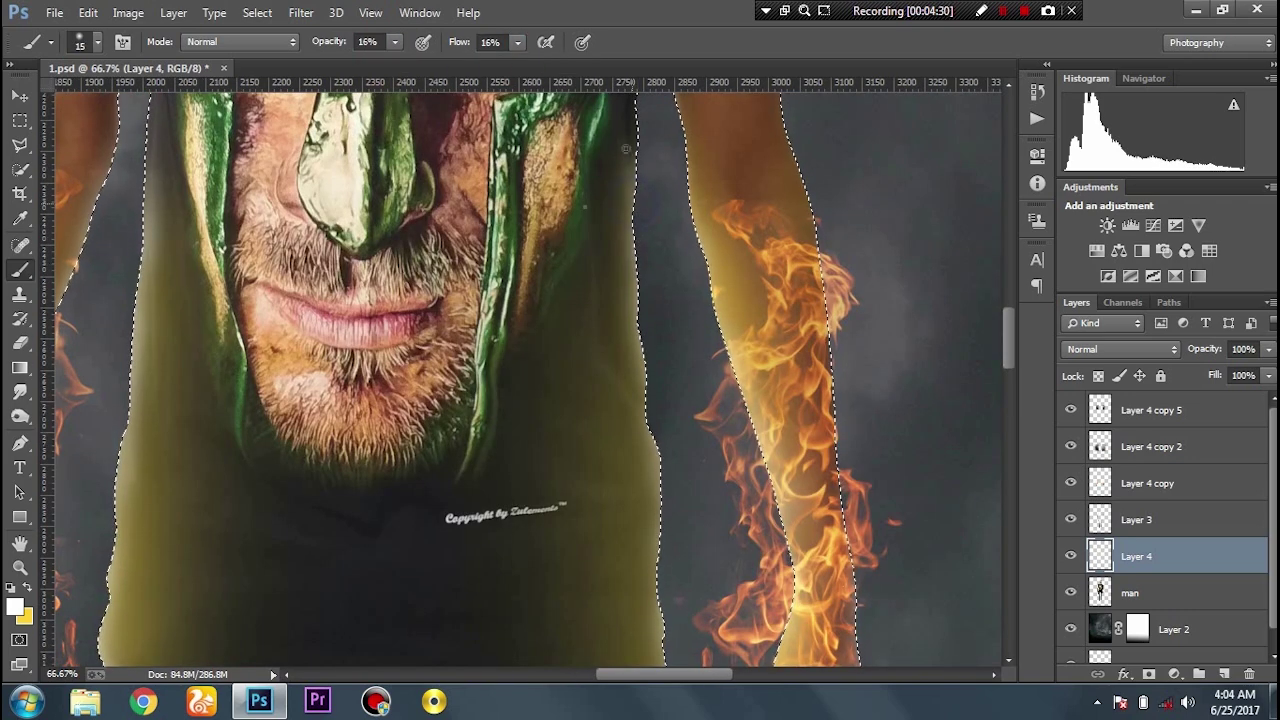
{"action": "right_click", "coordinate": [631, 172]}
{"action": "key", "text": "Escape"}
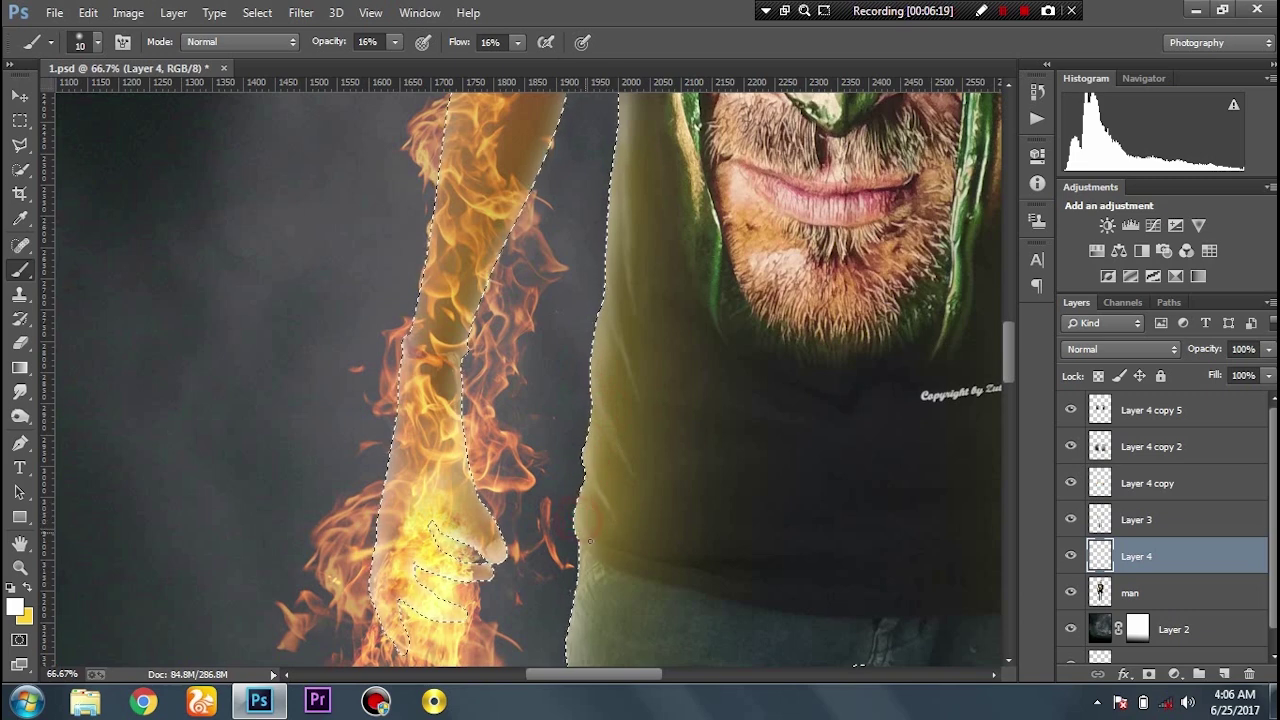
{"action": "left_click_drag", "start_coordinate": [615, 554], "coordinate": [587, 553]}
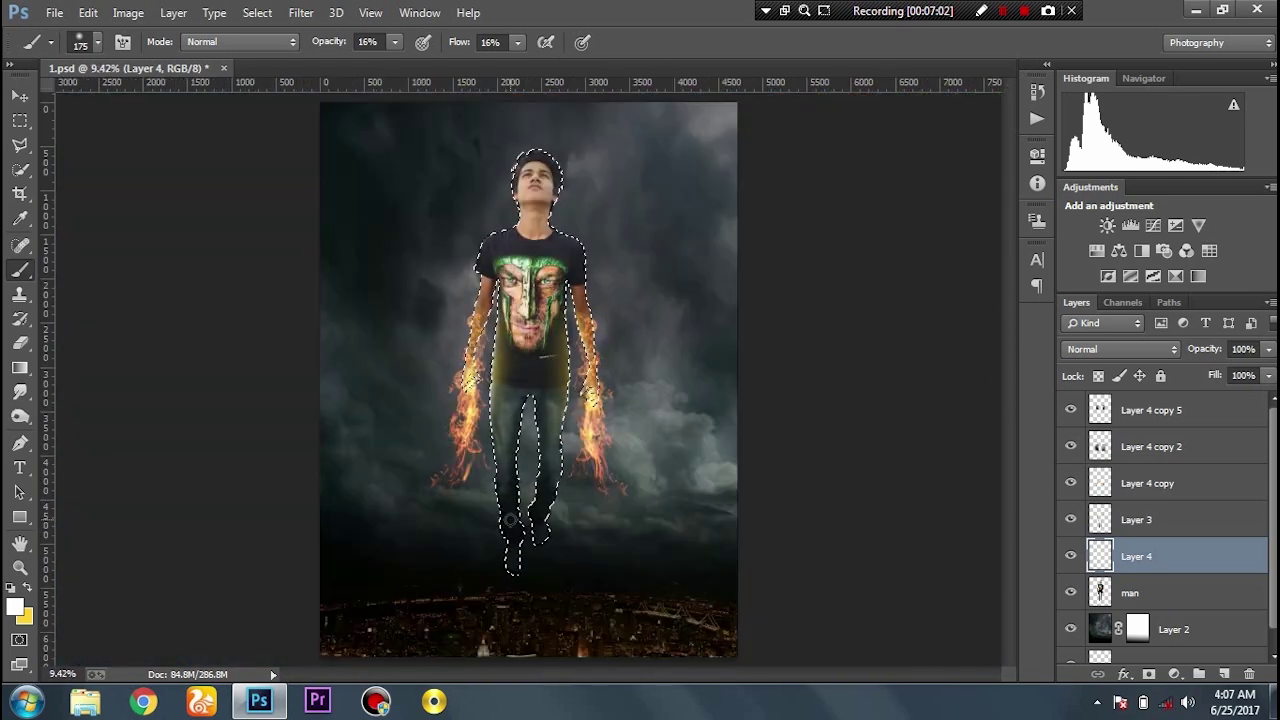
{"action": "key", "text": "ctrl+d"}
Set Layer 4 to Color Dodge and open the light_effect image in Photoshop
{"action": "left_click", "coordinate": [1075, 349]}
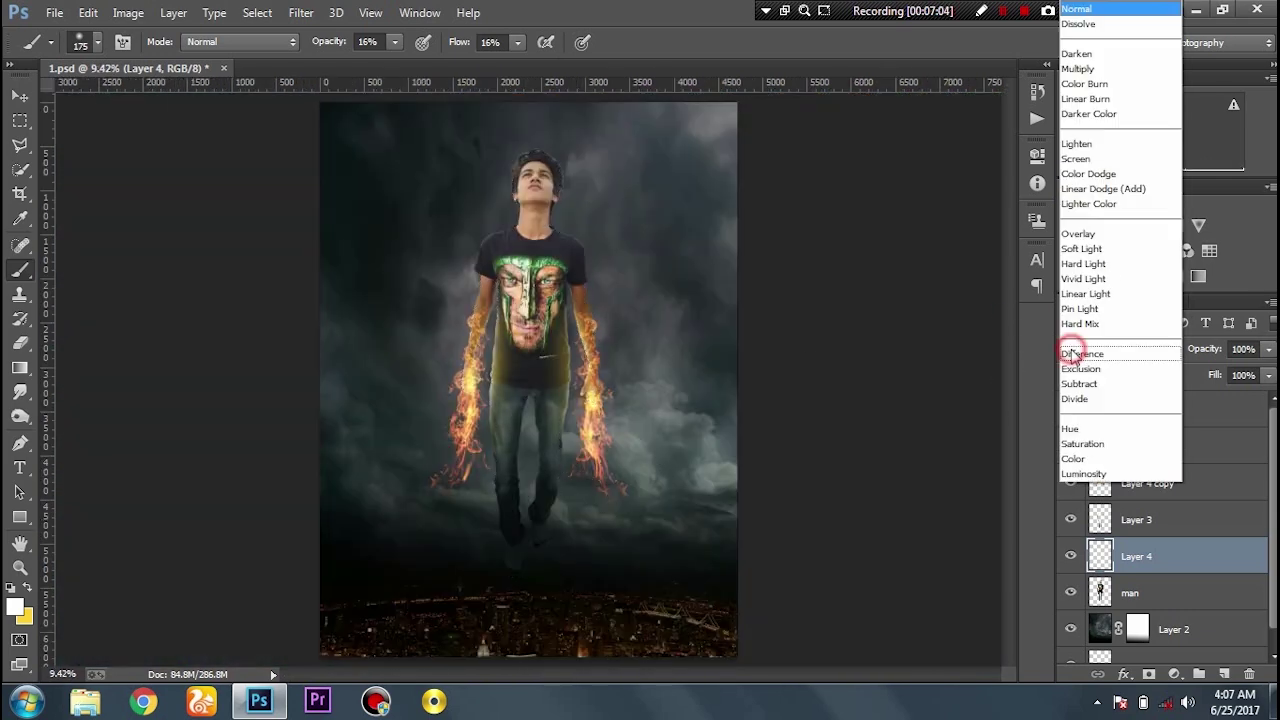
{"action": "left_click", "coordinate": [1084, 176]}
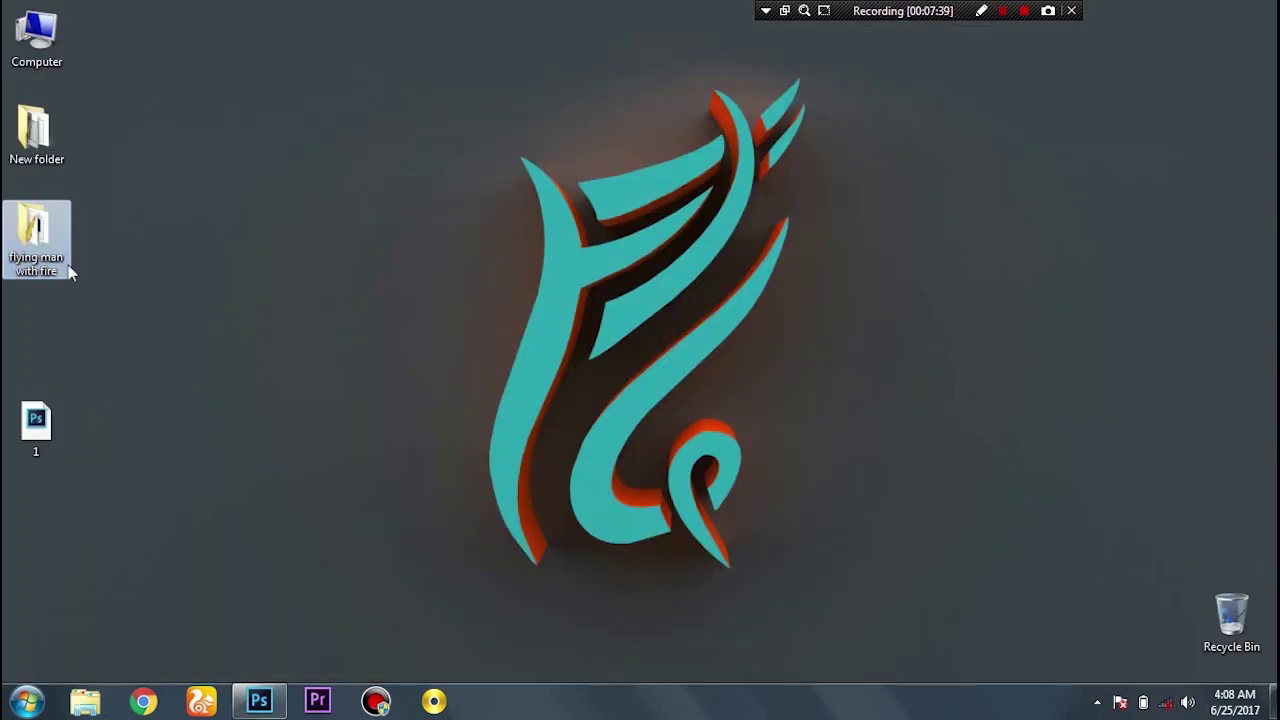
{"action": "double_click", "coordinate": [40, 240]}
{"action": "mouse_move", "coordinate": [485, 335]}
{"action": "left_mouse_down"}
{"action": "mouse_move", "coordinate": [260, 690]}
{"action": "mouse_move", "coordinate": [595, 72]}
{"action": "left_mouse_up"}
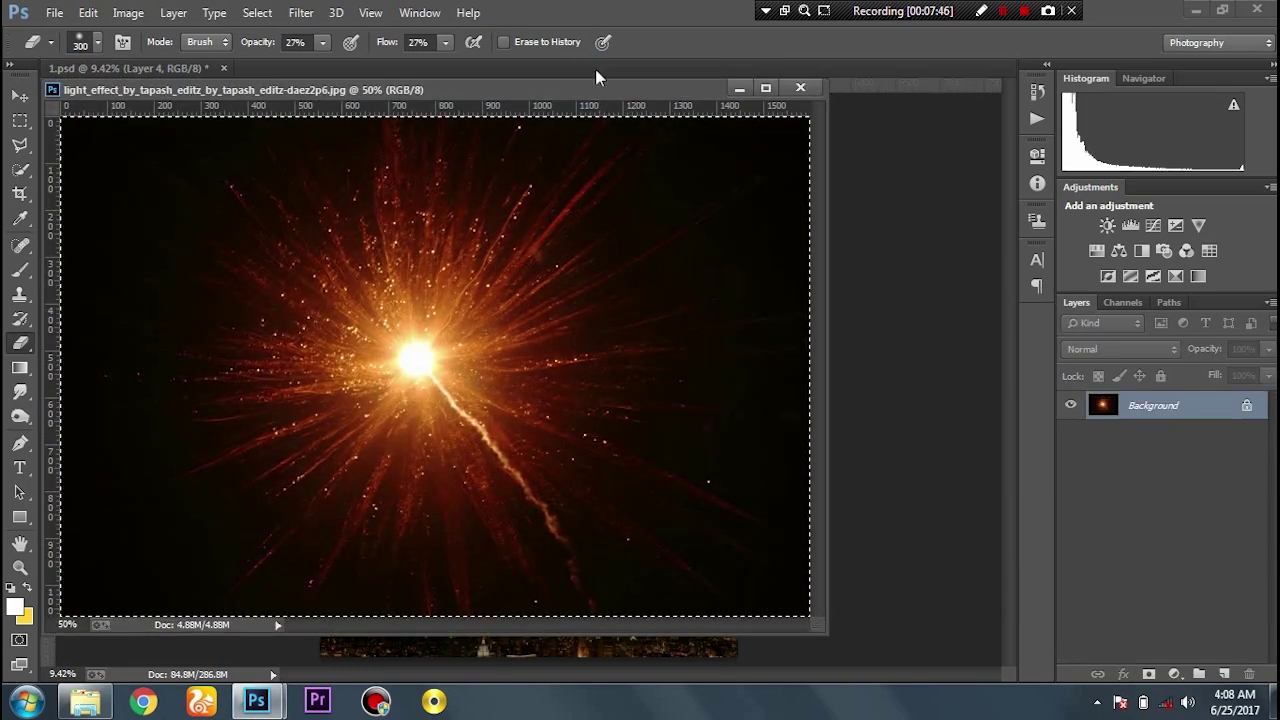
In 1.psd, select the topmost flame layer copy, undoing an accidental reorder and new layer
{"action": "left_click", "coordinate": [595, 77]}
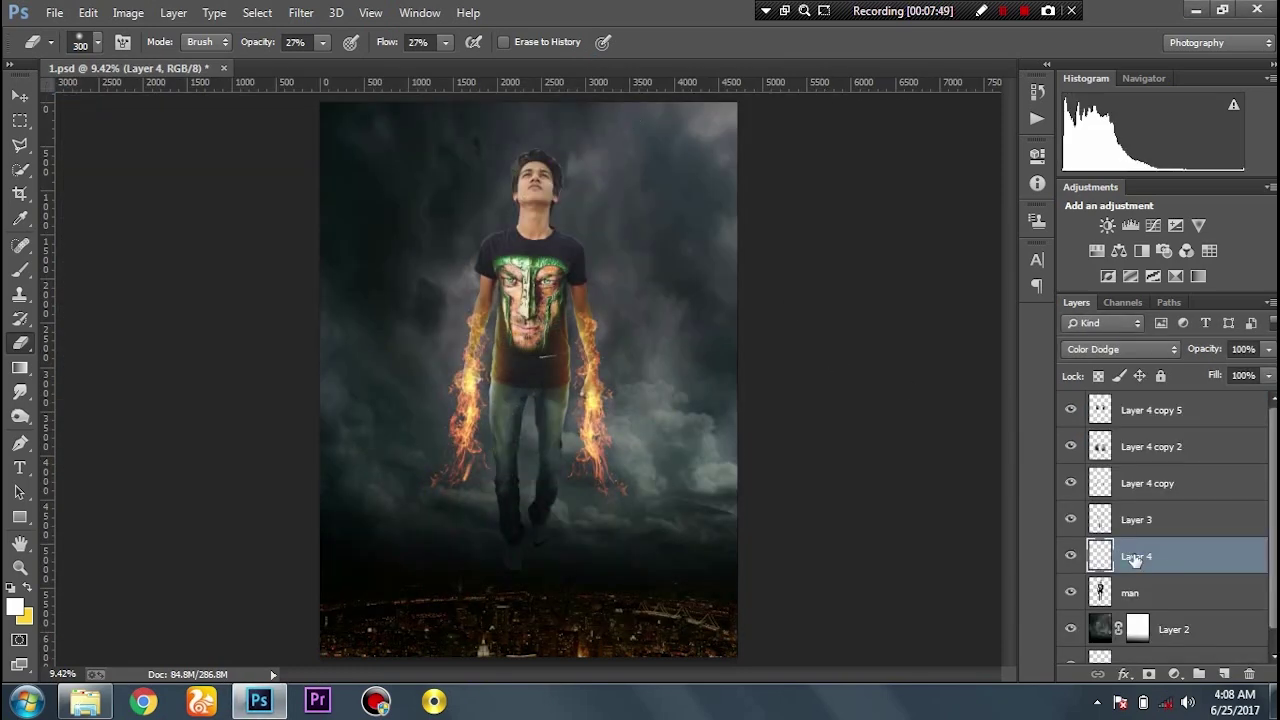
{"action": "left_click_drag", "start_coordinate": [1135, 560], "coordinate": [1137, 400]}
{"action": "key", "text": "ctrl+z"}
{"action": "left_click", "coordinate": [1221, 410]}
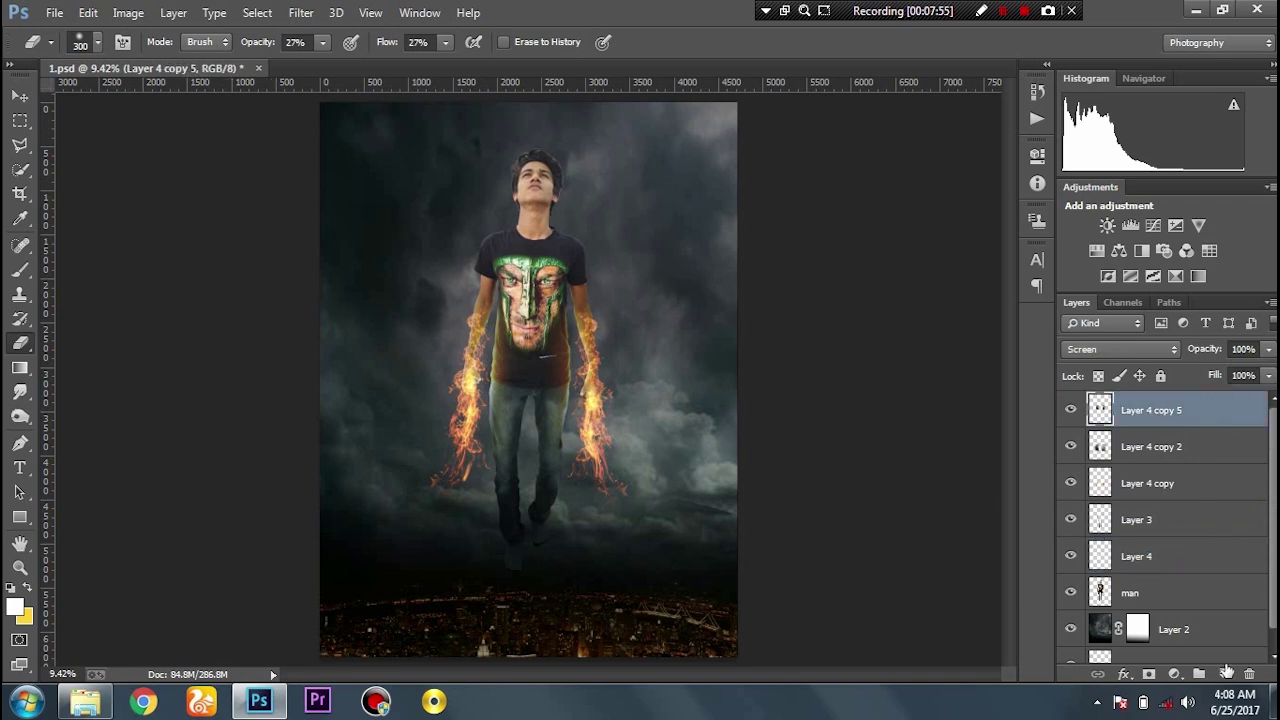
{"action": "left_click", "coordinate": [1224, 673]}
{"action": "key", "text": "ctrl+z"}
Paste the light burst into the composite and scale it up
{"action": "key", "text": "ctrl+v"}
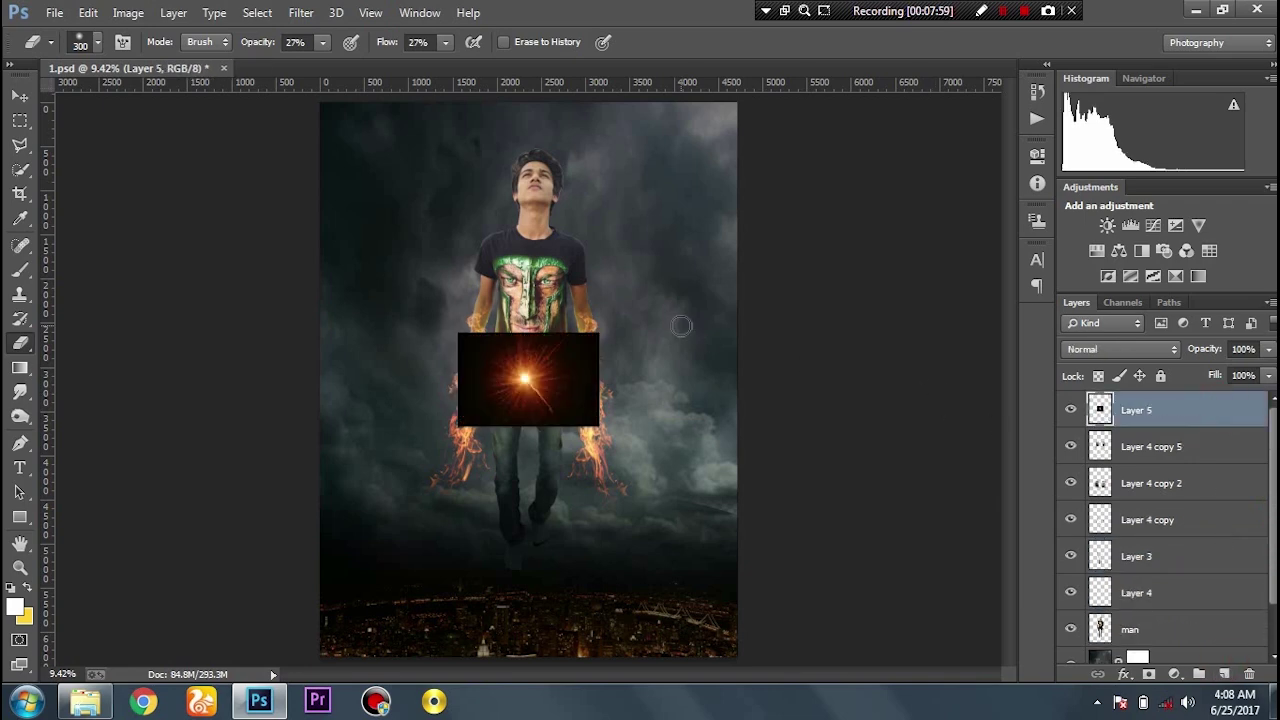
{"action": "key", "text": "ctrl+t"}
{"action": "left_click_drag", "start_coordinate": [598, 334], "coordinate": [646, 301]}
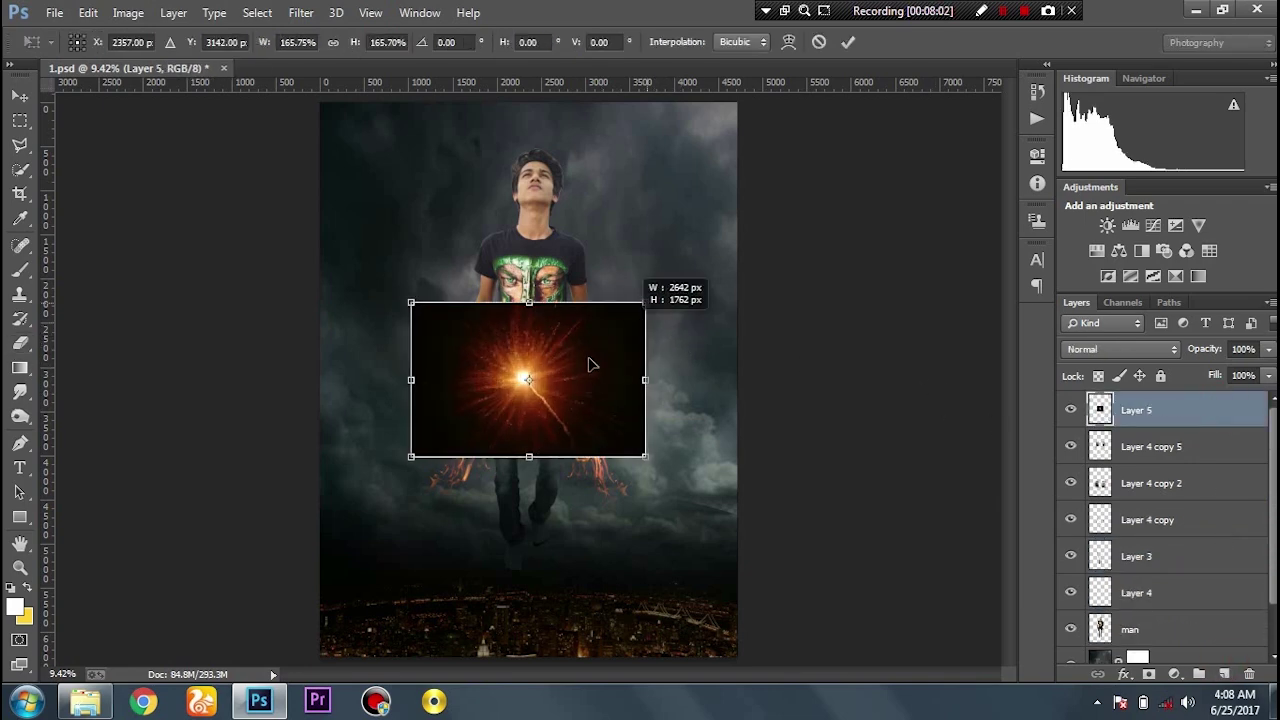
{"action": "key", "text": "Return"}
Blur the light burst with a 45.6 px Gaussian Blur and blend it in Screen mode
{"action": "key", "text": "e"}
{"action": "left_click", "coordinate": [301, 12]}
{"action": "mouse_move", "coordinate": [310, 237]}
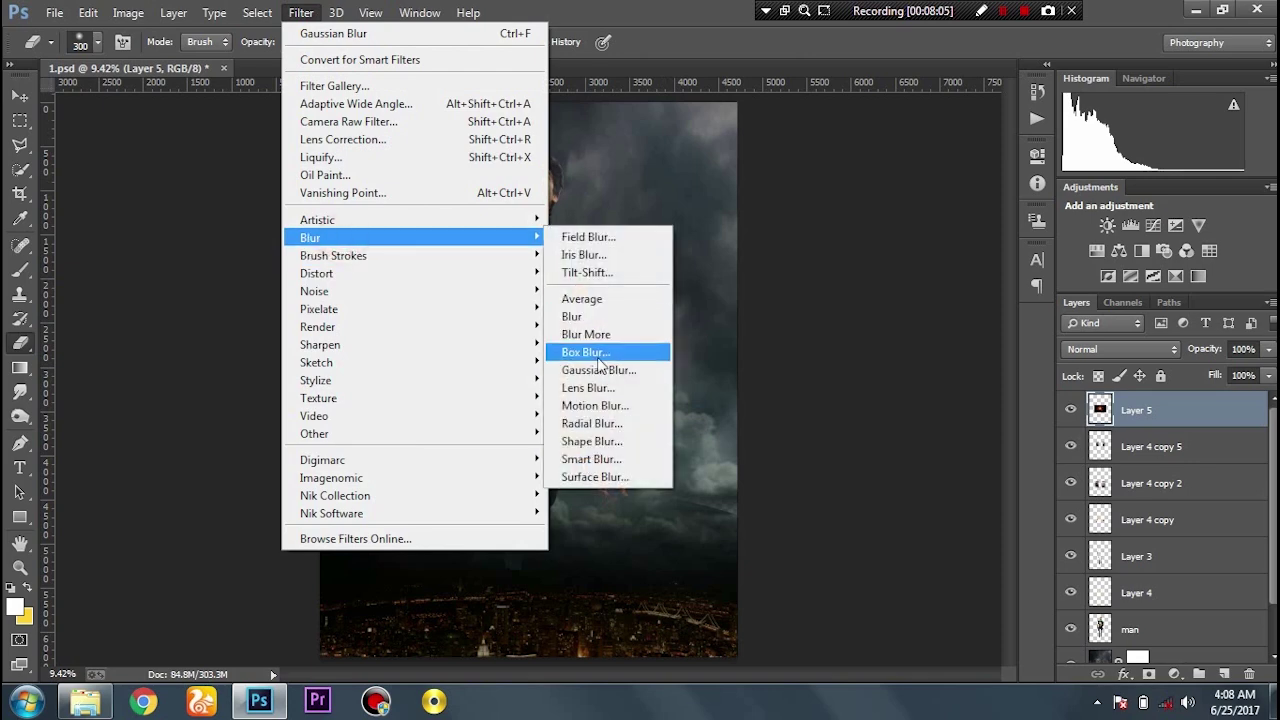
{"action": "left_click", "coordinate": [590, 372]}
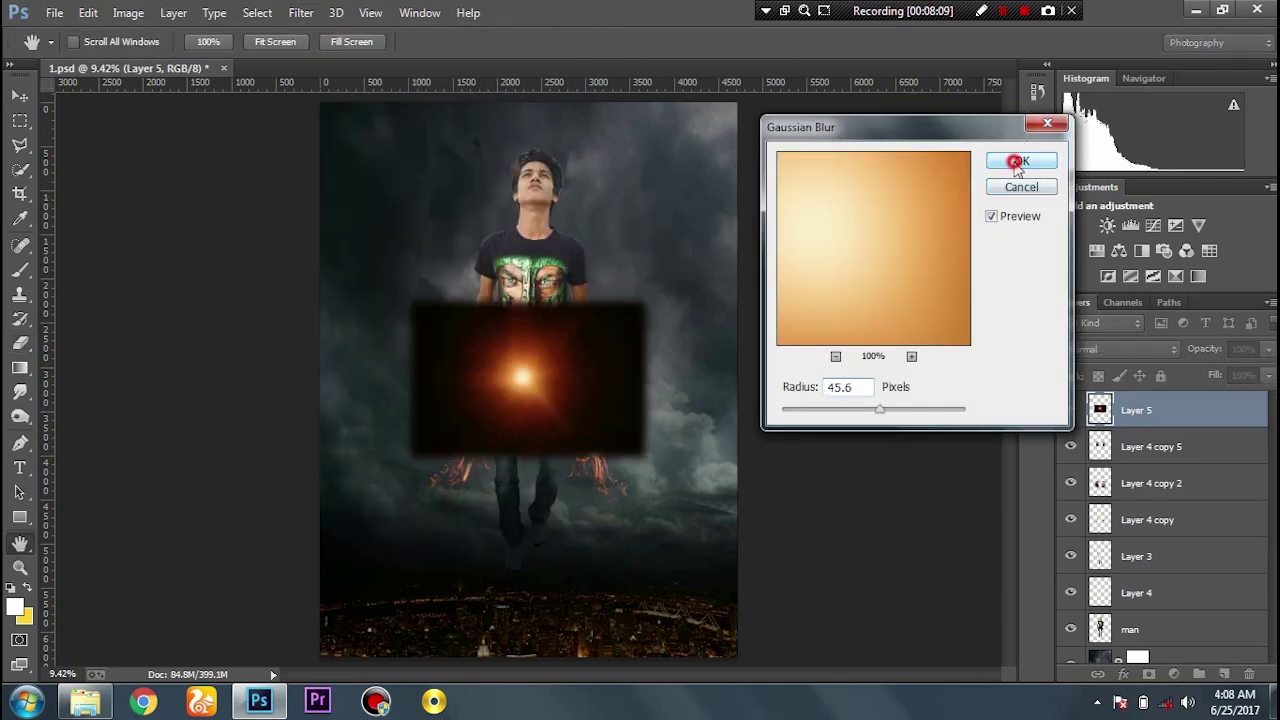
{"action": "left_click", "coordinate": [1017, 163]}
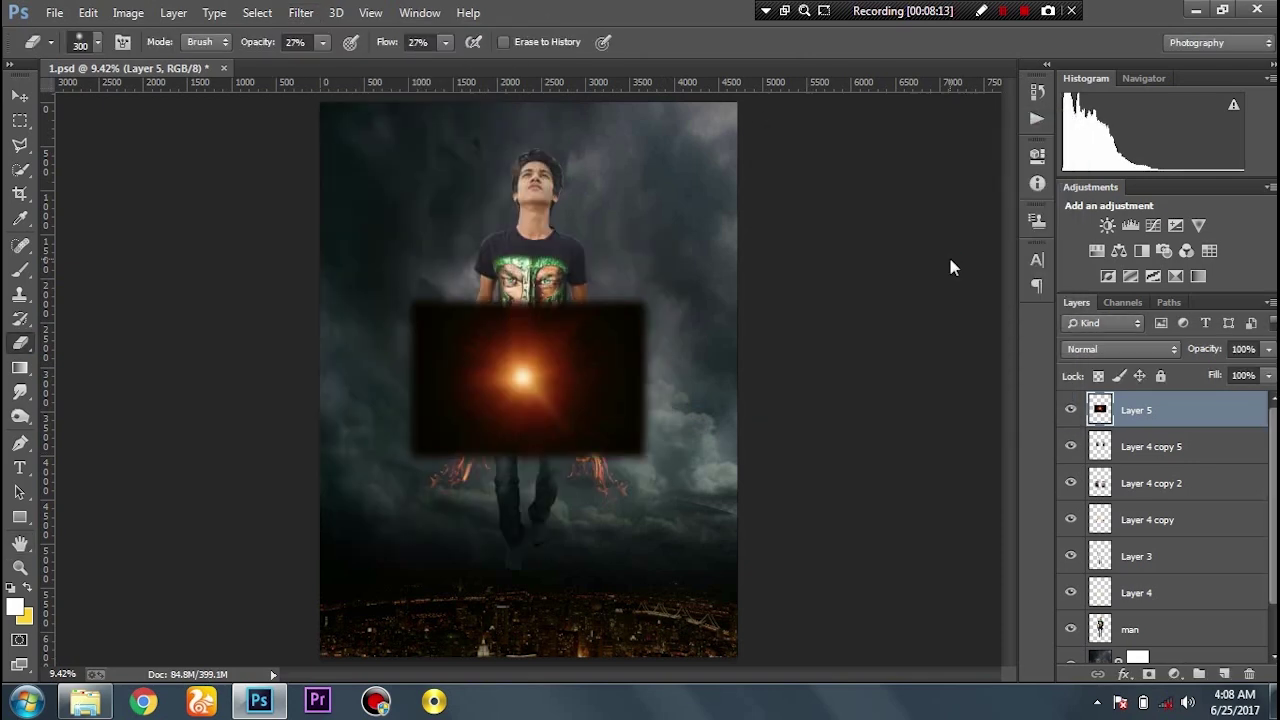
{"action": "key", "text": "v"}
{"action": "left_click", "coordinate": [1100, 349]}
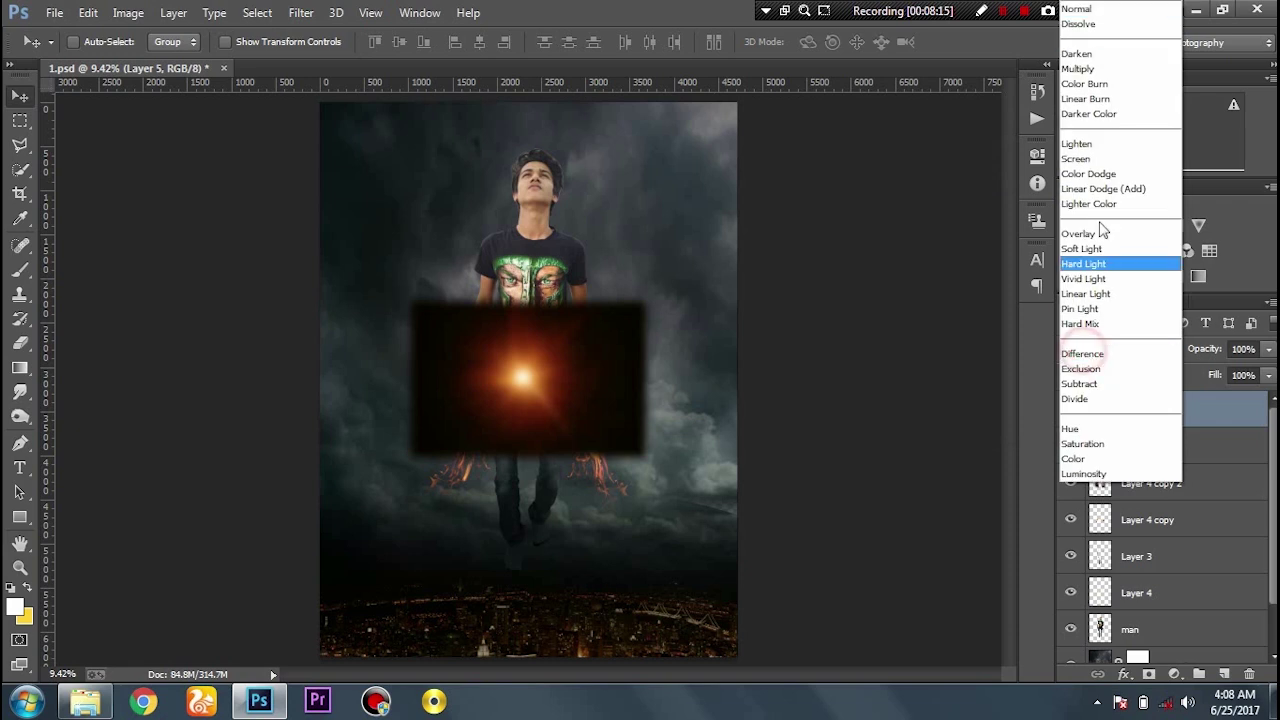
{"action": "left_click", "coordinate": [1076, 158]}
Shrink the glow and move it onto the left hand
{"action": "key", "text": "ctrl+t"}
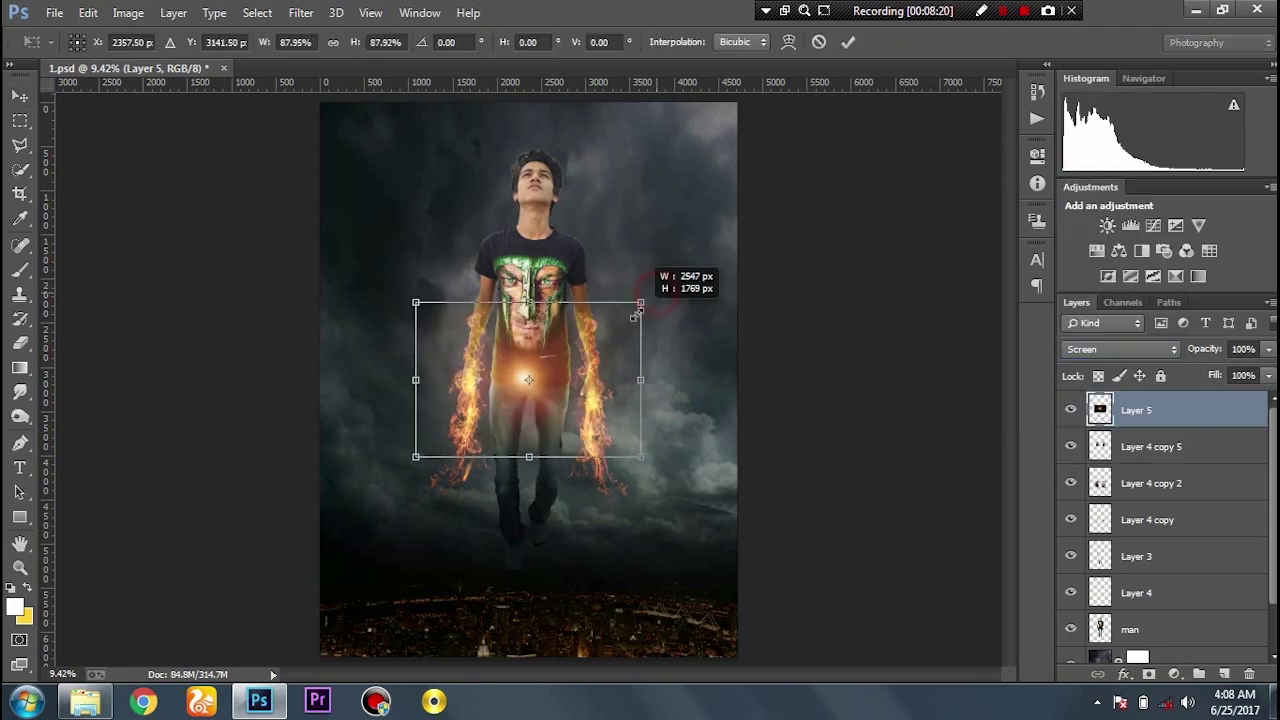
{"action": "left_click_drag", "start_coordinate": [655, 288], "coordinate": [600, 318]}
{"action": "left_click_drag", "start_coordinate": [585, 370], "coordinate": [545, 374]}
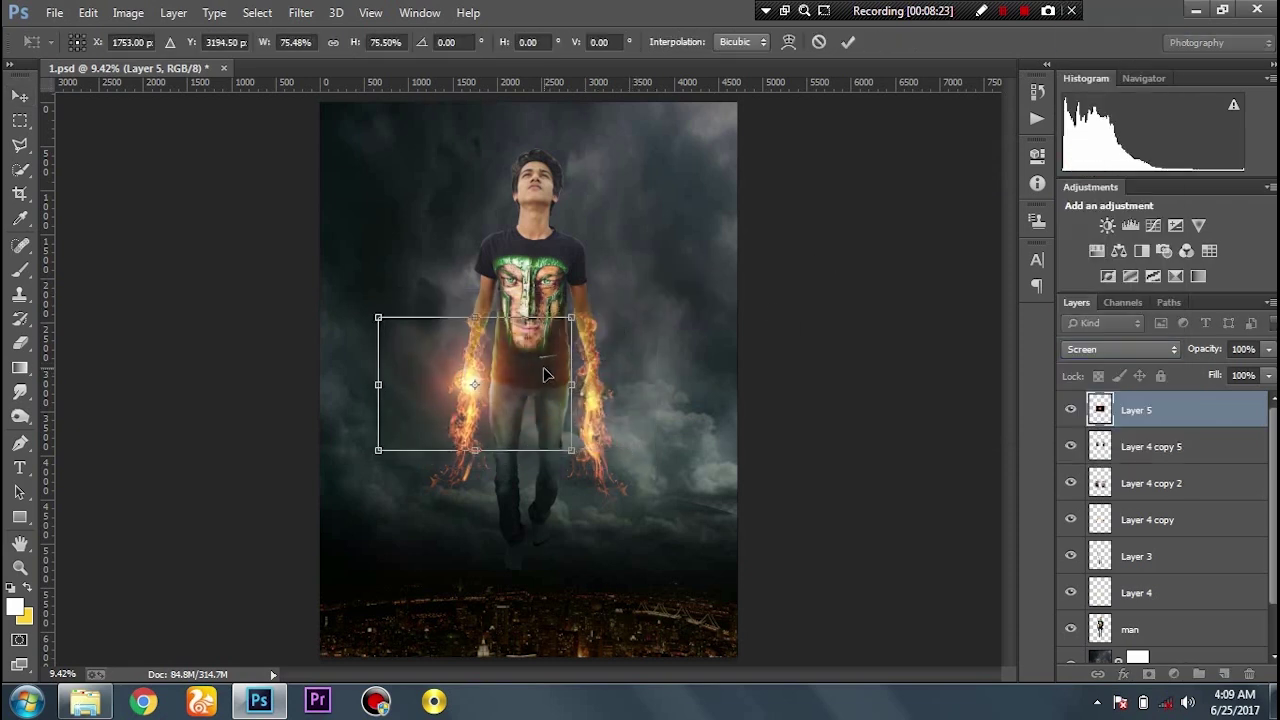
{"action": "mouse_move", "coordinate": [574, 316]}
{"action": "left_mouse_down"}
{"action": "mouse_move", "coordinate": [541, 334]}
{"action": "mouse_move", "coordinate": [539, 356]}
{"action": "left_mouse_up"}
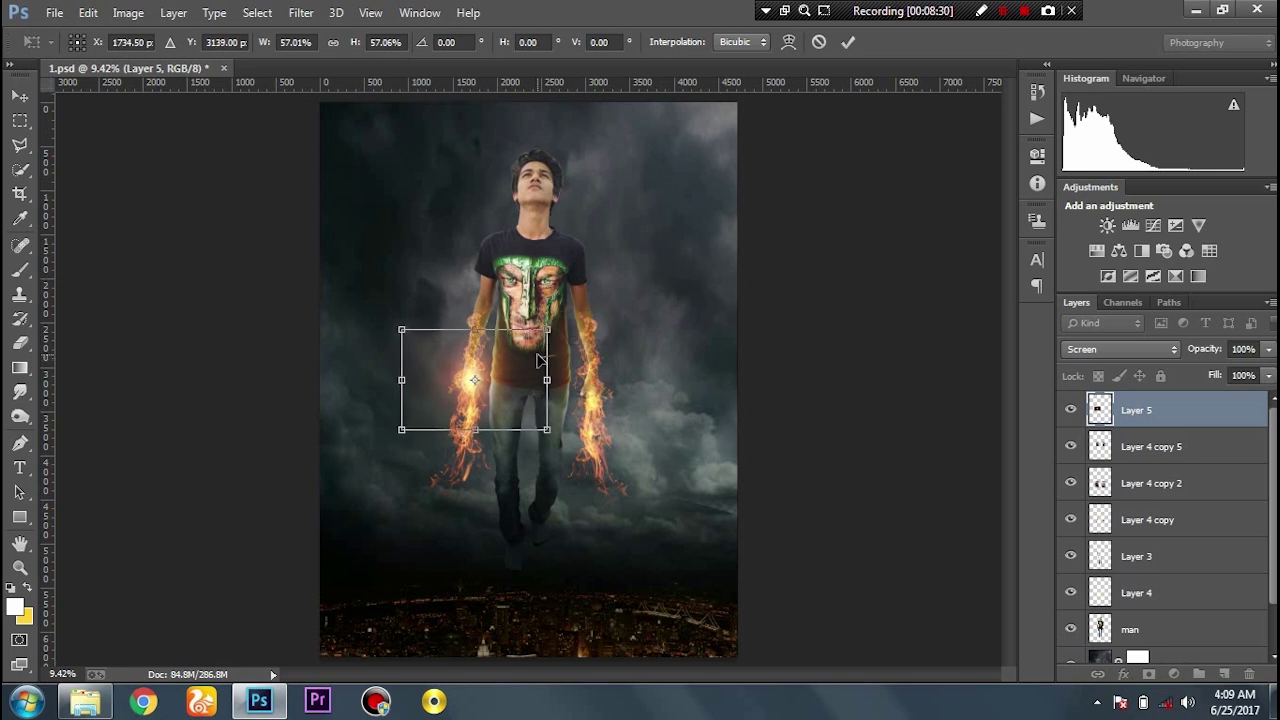
{"action": "key", "text": "Return"}
Place a copy of the glow on the right hand and merge both glow layers
{"action": "left_click_drag", "start_coordinate": [462, 393], "coordinate": [591, 400]}
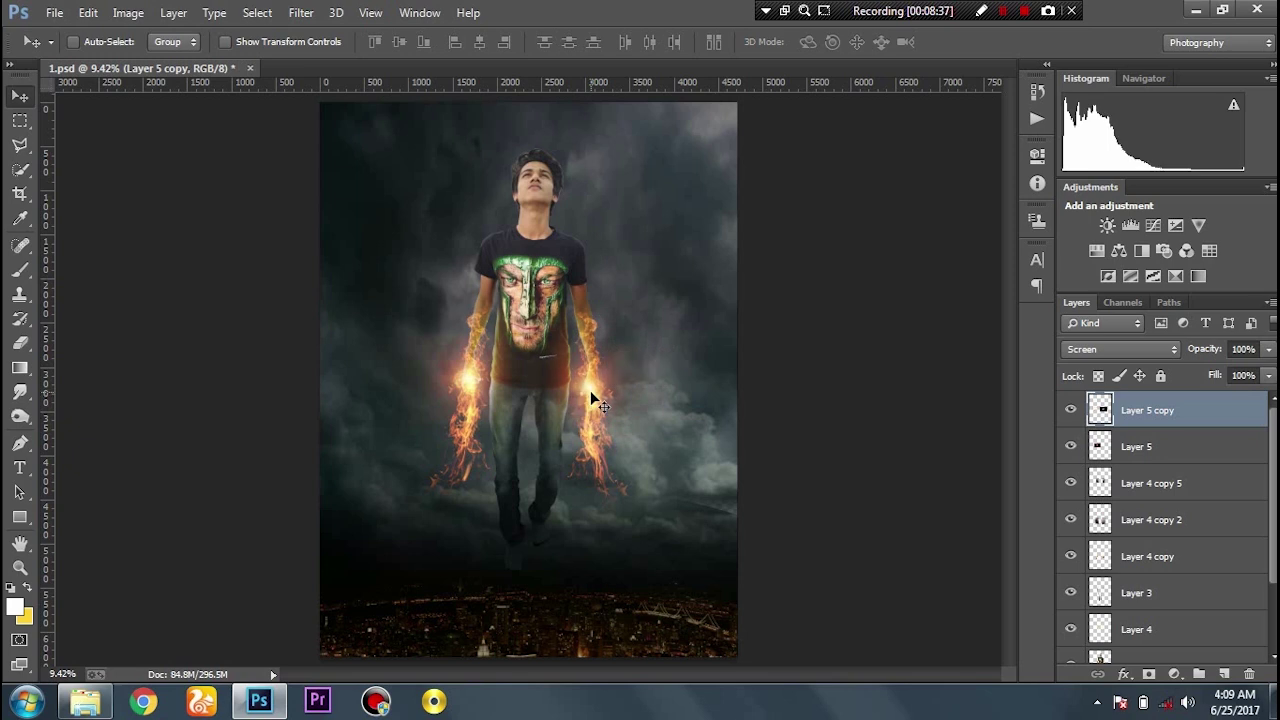
{"action": "left_click", "coordinate": [1157, 453], "text": "shift"}
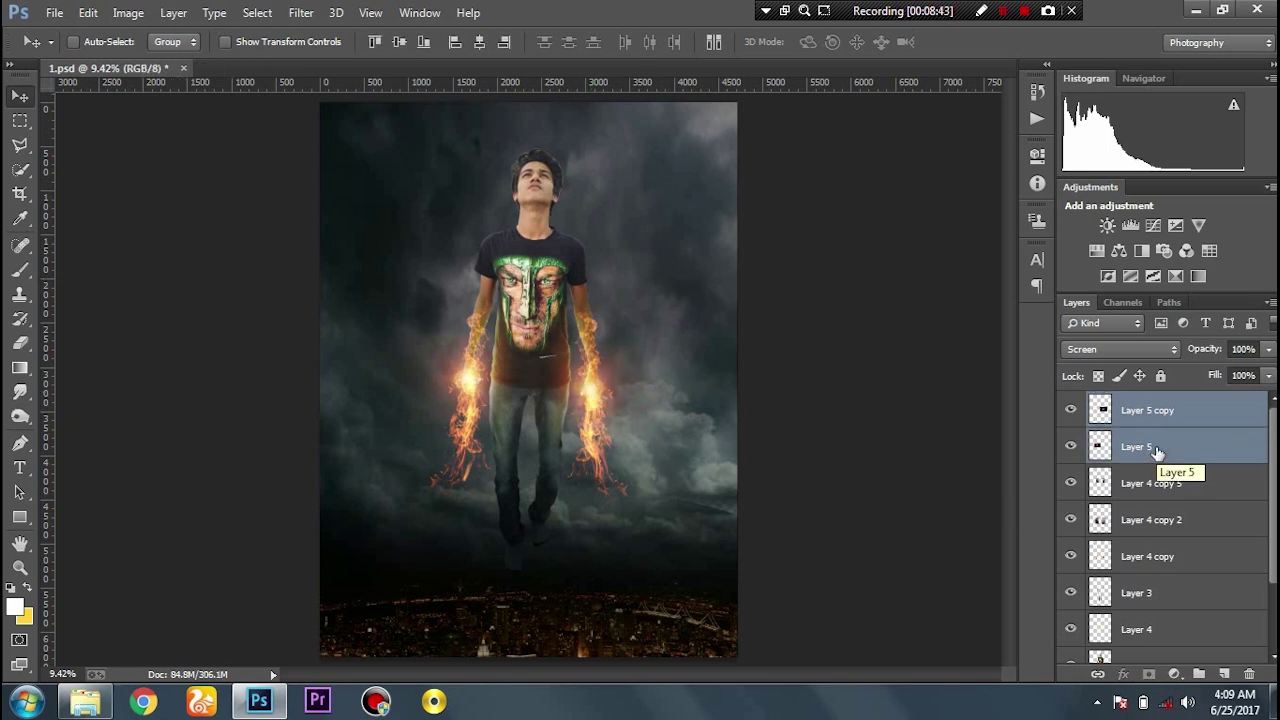
{"action": "key", "text": "ctrl+e"}
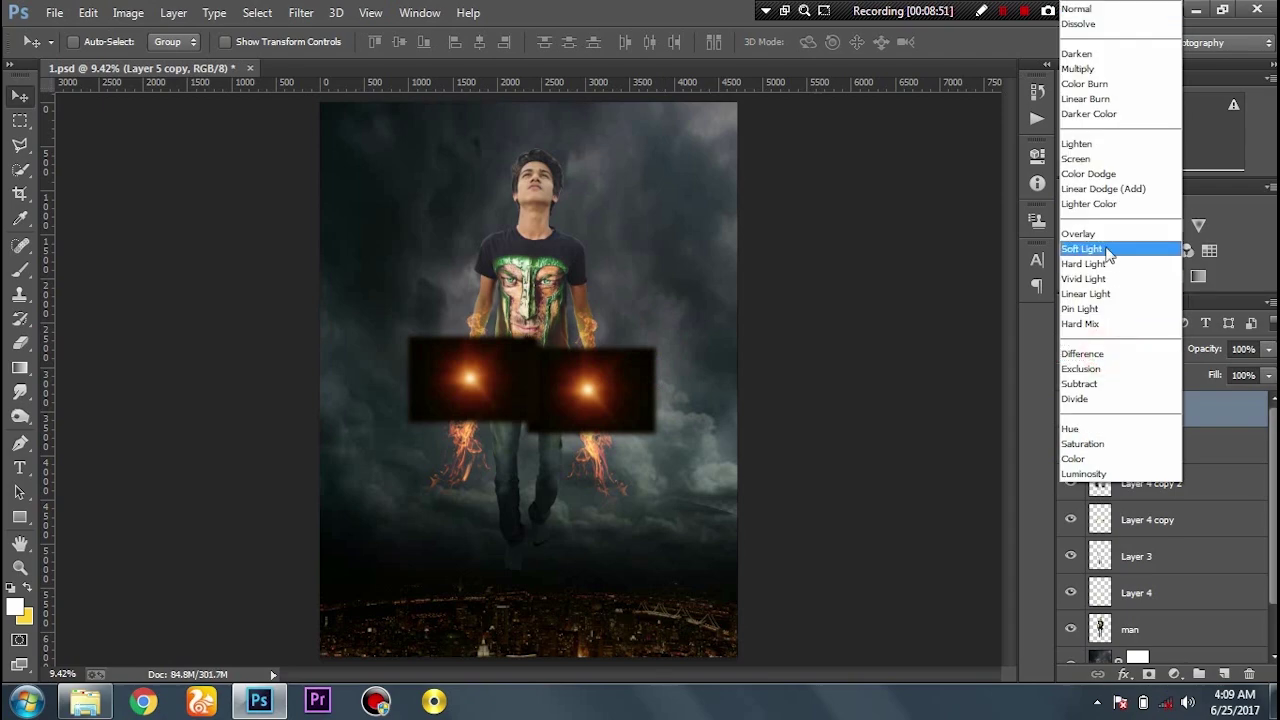
Set the merged glows to Screen and place the fire embers image as the top layer
{"action": "left_click", "coordinate": [1095, 158]}
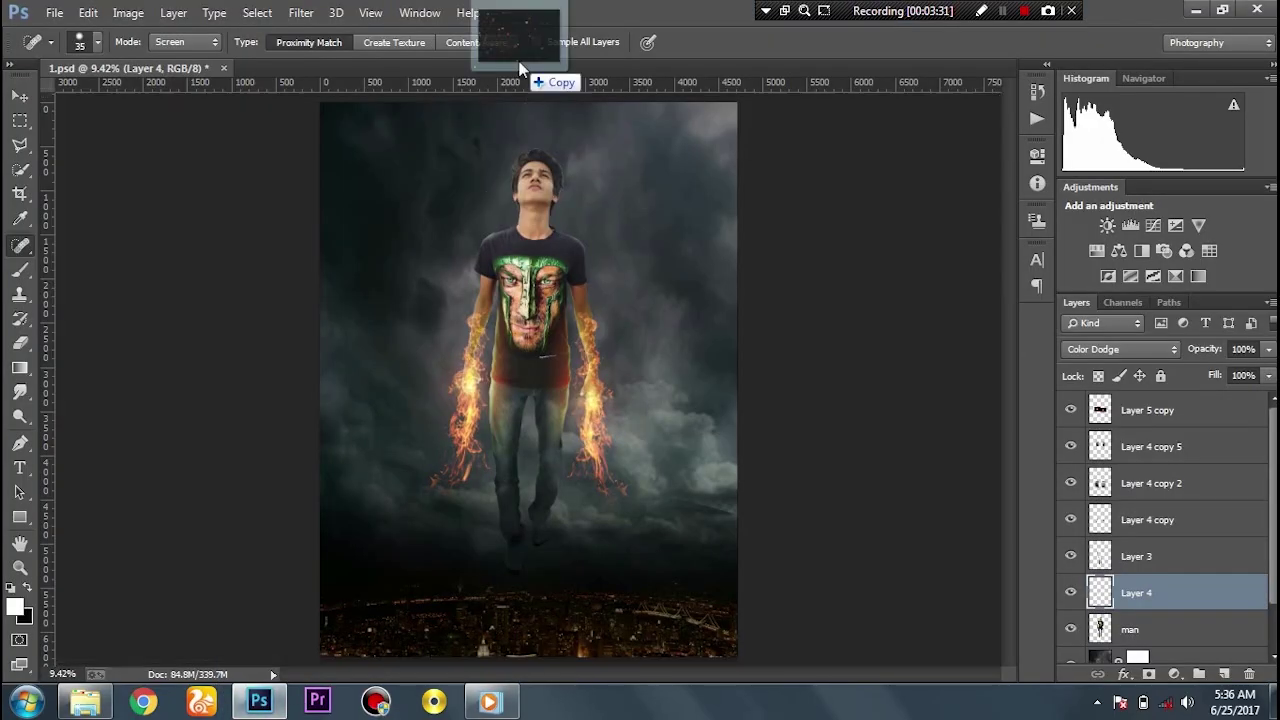
{"action": "left_click_drag", "start_coordinate": [519, 68], "coordinate": [520, 70]}
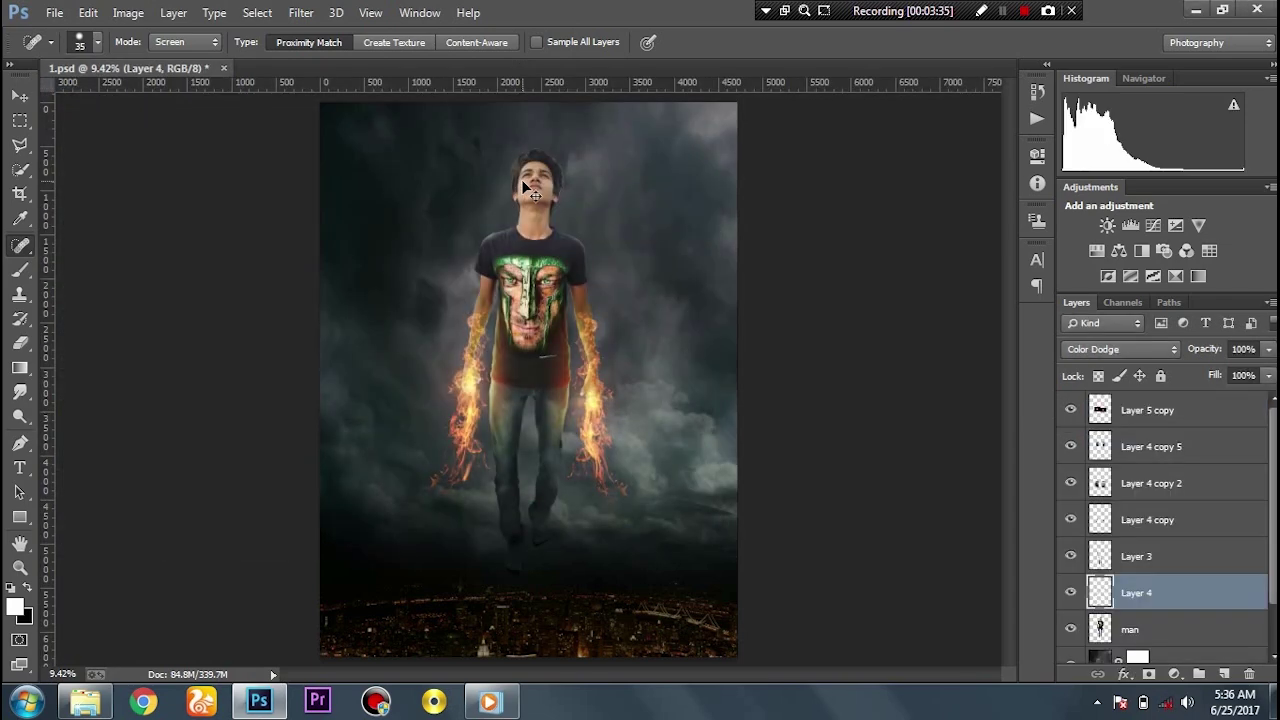
{"action": "left_click_drag", "start_coordinate": [523, 183], "coordinate": [523, 183]}
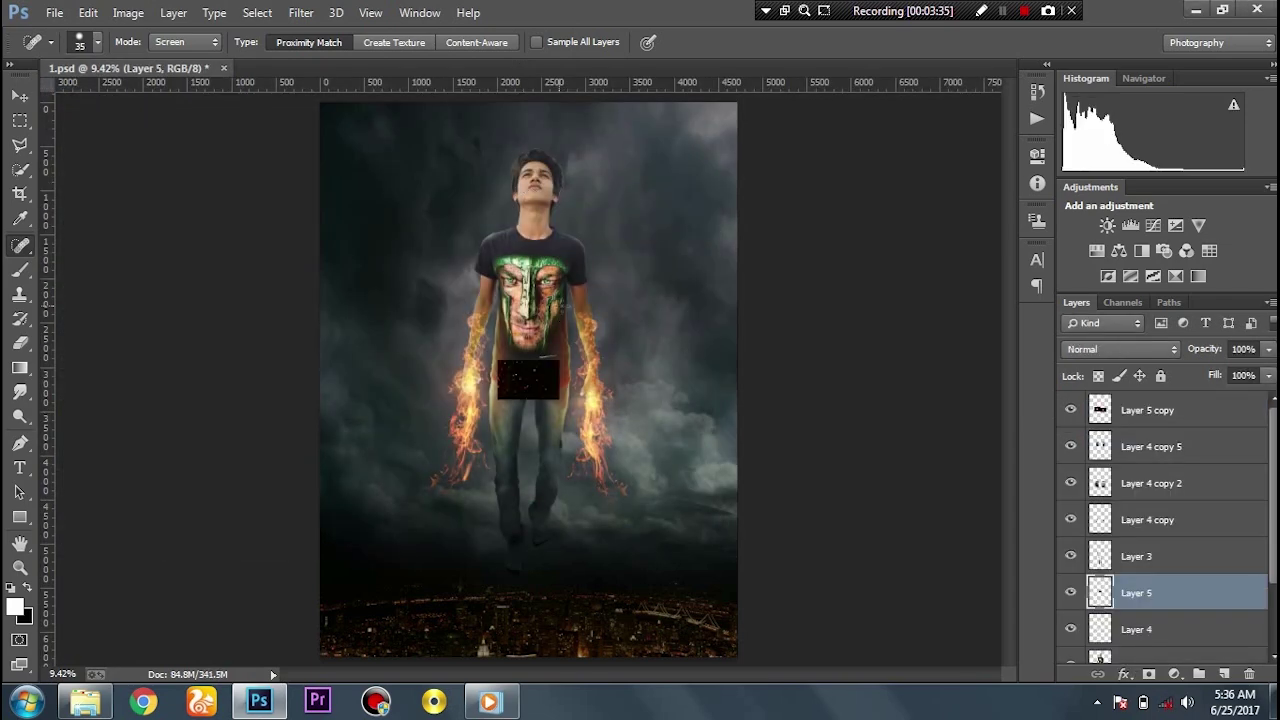
{"action": "left_click_drag", "start_coordinate": [1128, 592], "coordinate": [1130, 405]}
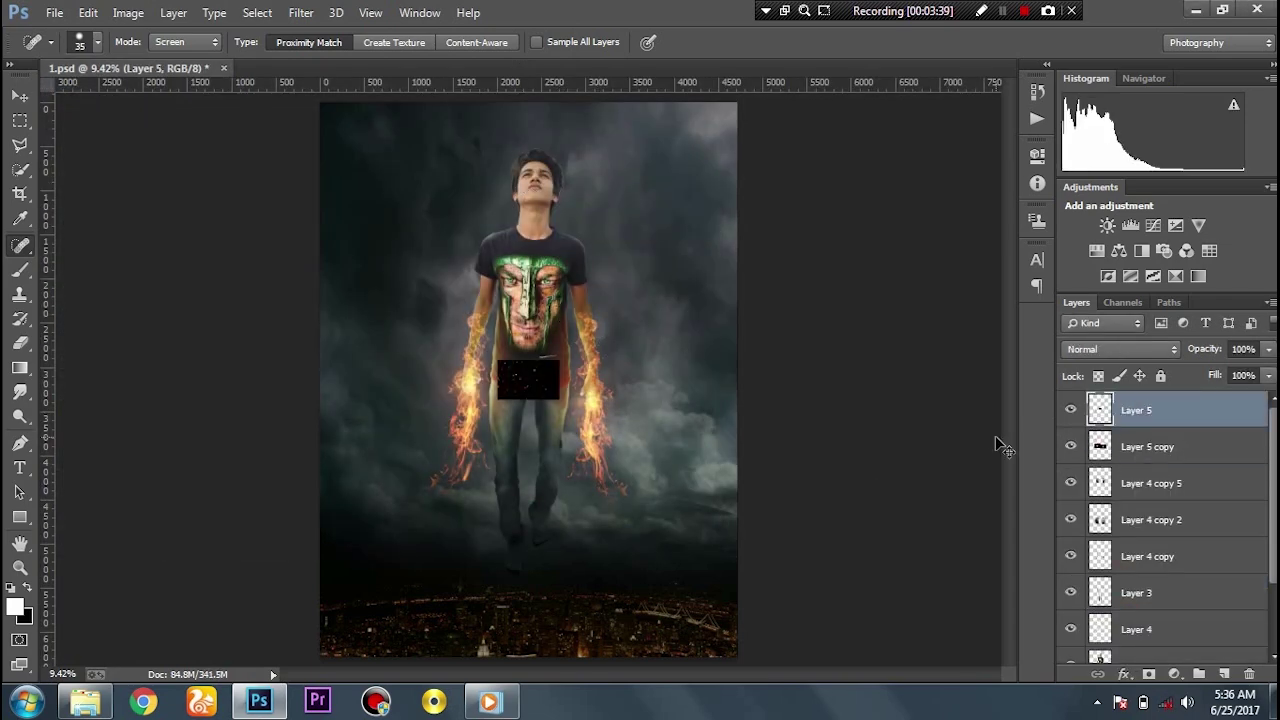
Enlarge the embers over the lower canvas and blend them in Screen mode
{"action": "key", "text": "ctrl+t"}
{"action": "left_click_drag", "start_coordinate": [559, 360], "coordinate": [837, 177]}
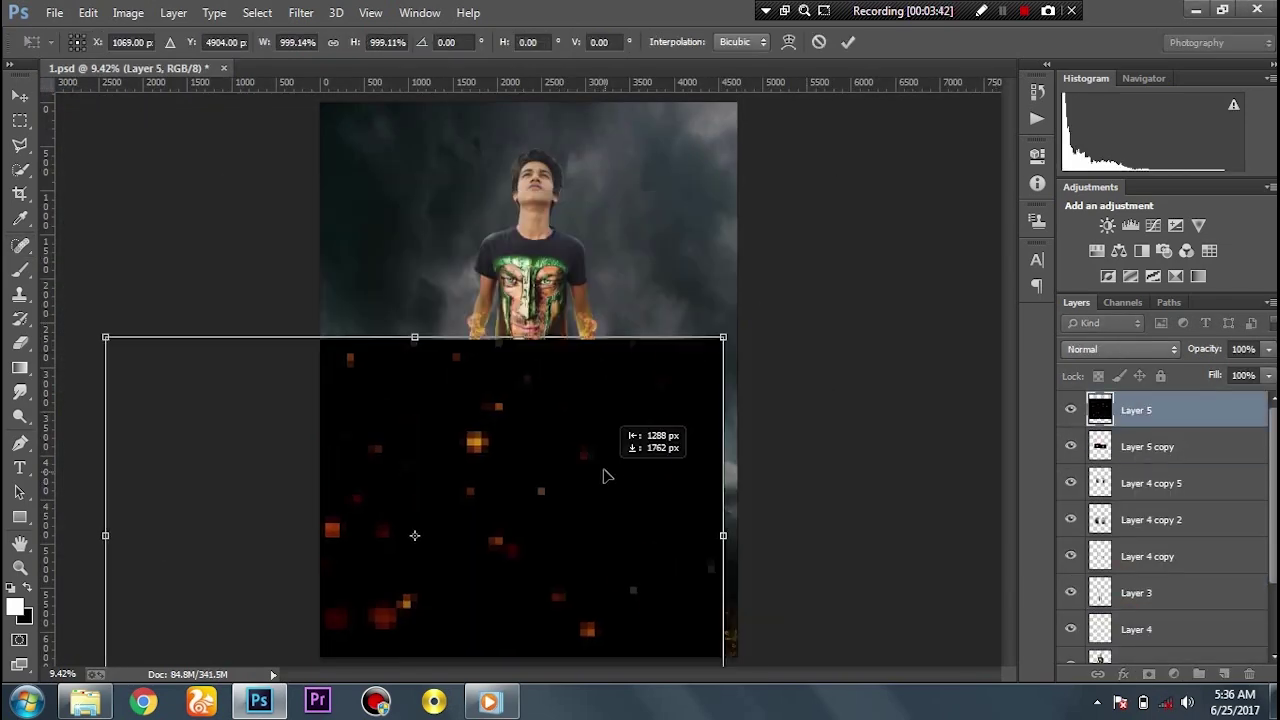
{"action": "mouse_move", "coordinate": [730, 308]}
{"action": "left_mouse_down"}
{"action": "mouse_move", "coordinate": [592, 433]}
{"action": "mouse_move", "coordinate": [607, 418]}
{"action": "left_mouse_up"}
{"action": "key", "text": "Return"}
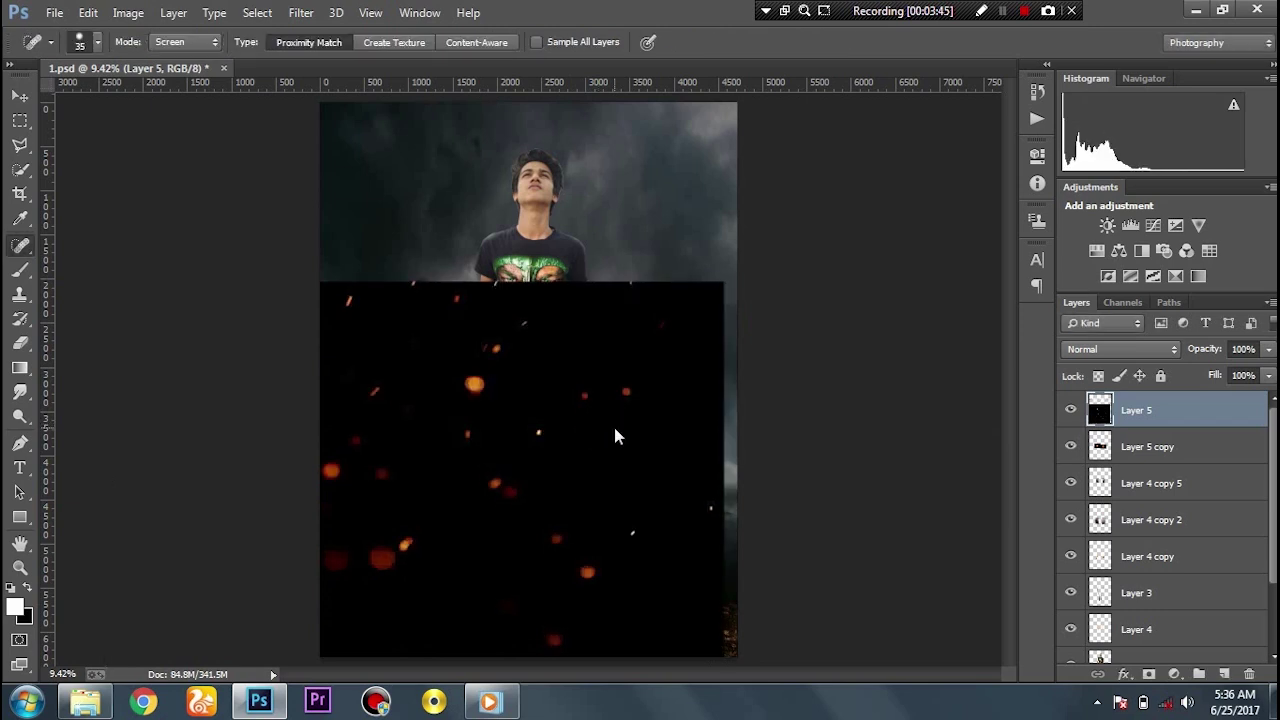
{"action": "key", "text": "v"}
{"action": "left_click", "coordinate": [1135, 352]}
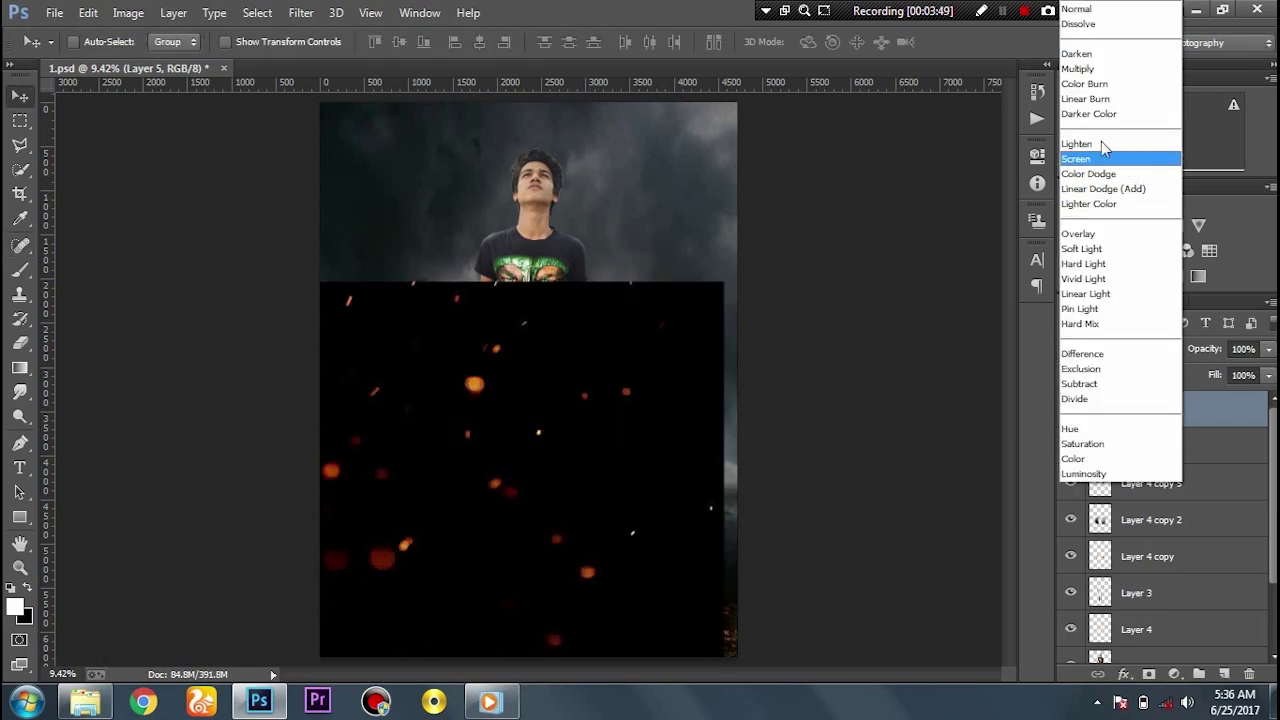
{"action": "left_click", "coordinate": [1096, 160]}
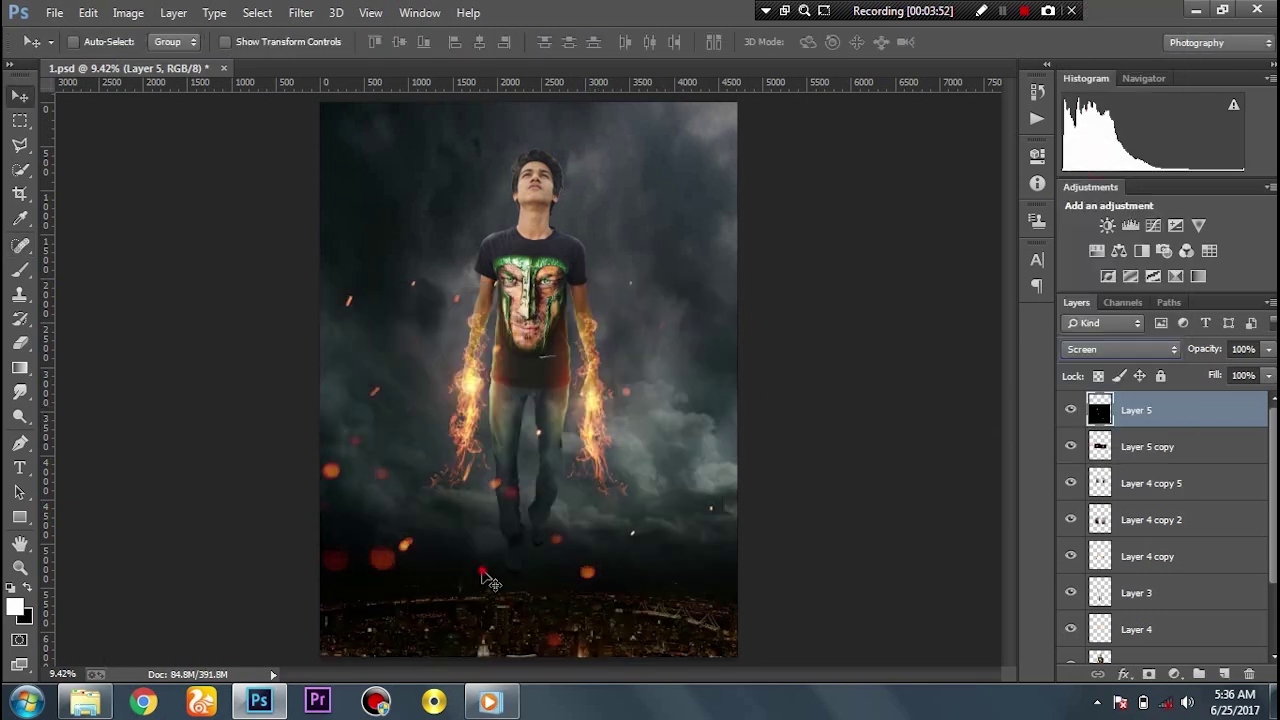
{"action": "left_click_drag", "start_coordinate": [490, 582], "coordinate": [523, 571]}
Apply Color Efex Pro 4 with highlights at 100% and Photo Stylizer Varitone at 28%
{"action": "left_click", "coordinate": [301, 12]}
{"action": "mouse_move", "coordinate": [335, 495]}
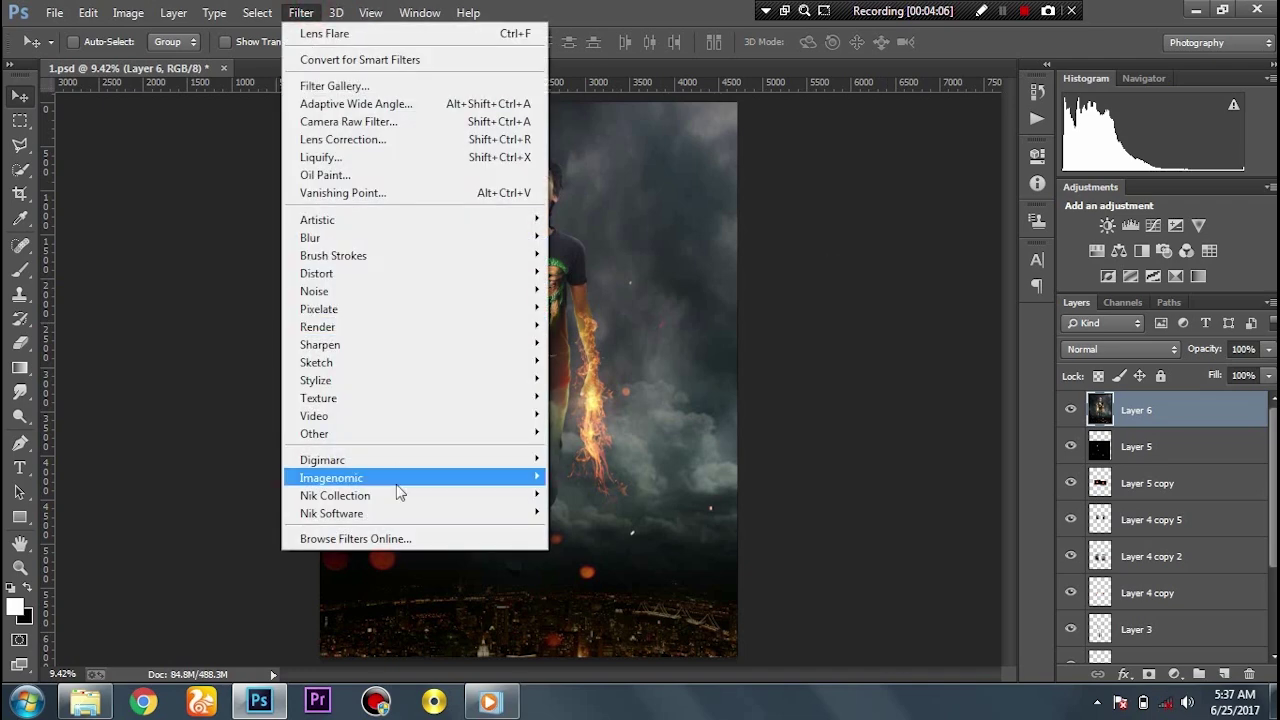
{"action": "left_click", "coordinate": [621, 494]}
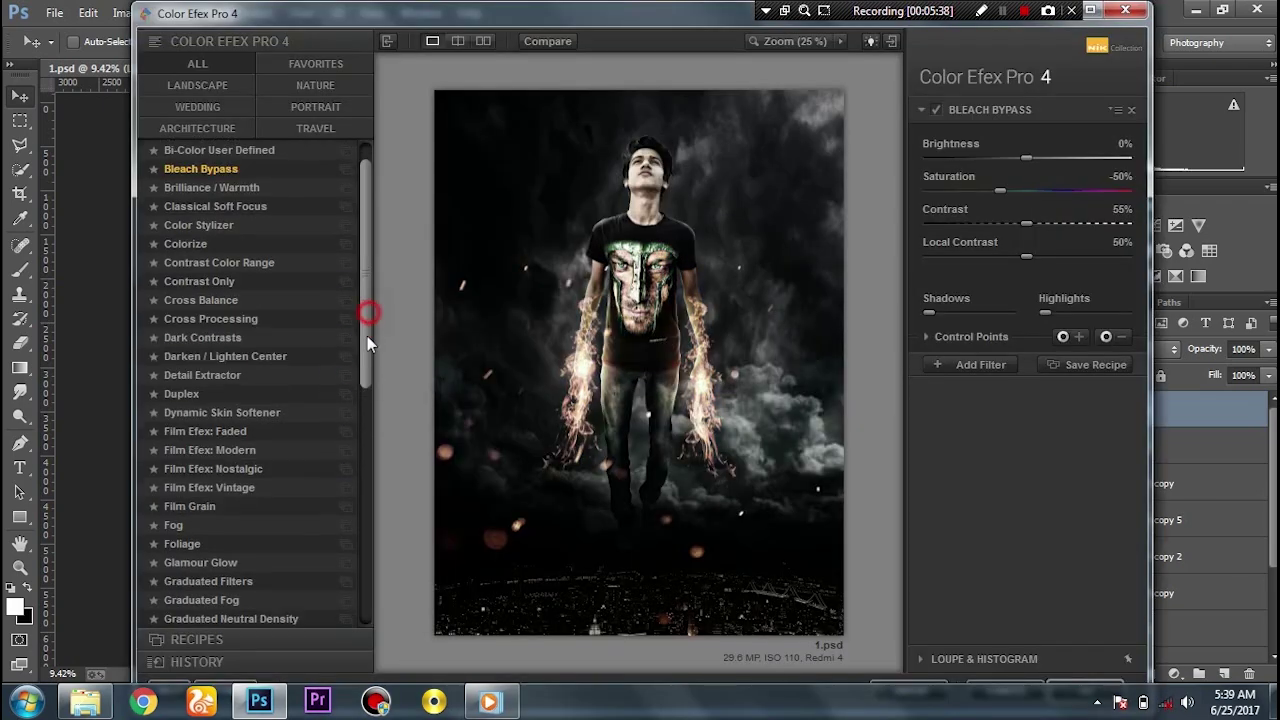
{"action": "left_click_drag", "start_coordinate": [367, 336], "coordinate": [370, 464]}
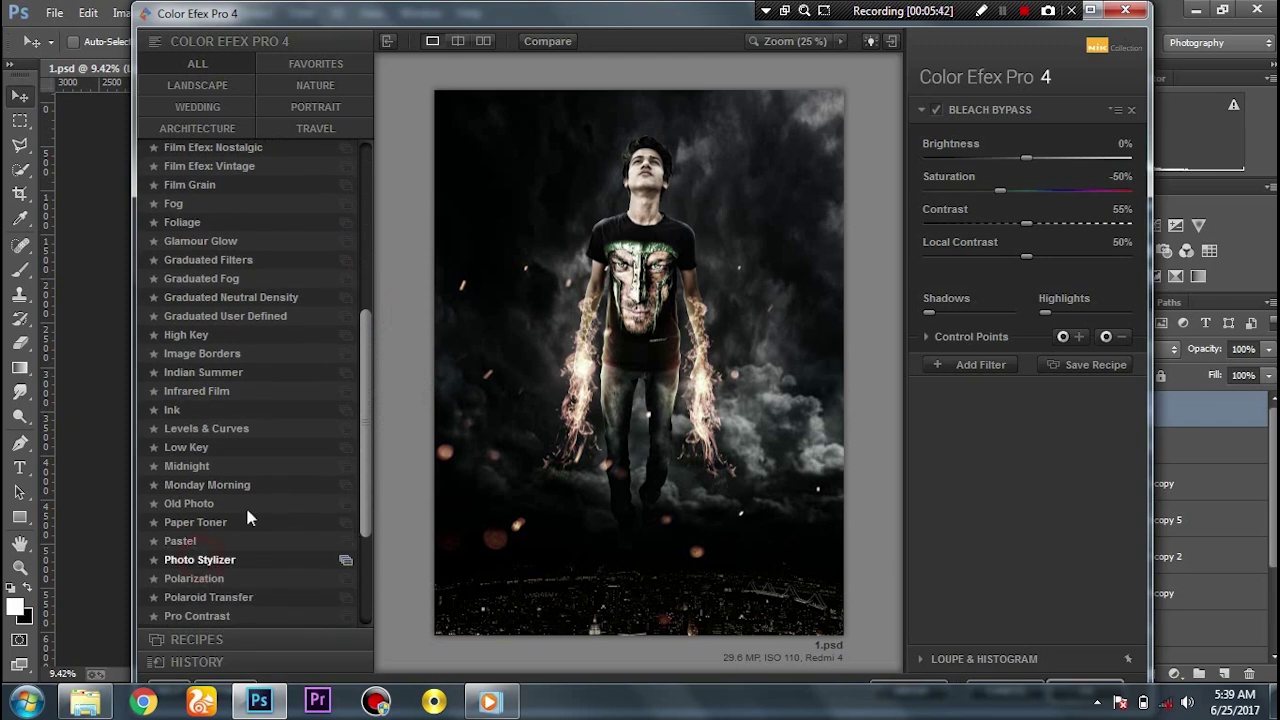
{"action": "left_click_drag", "start_coordinate": [1045, 268], "coordinate": [1185, 262]}
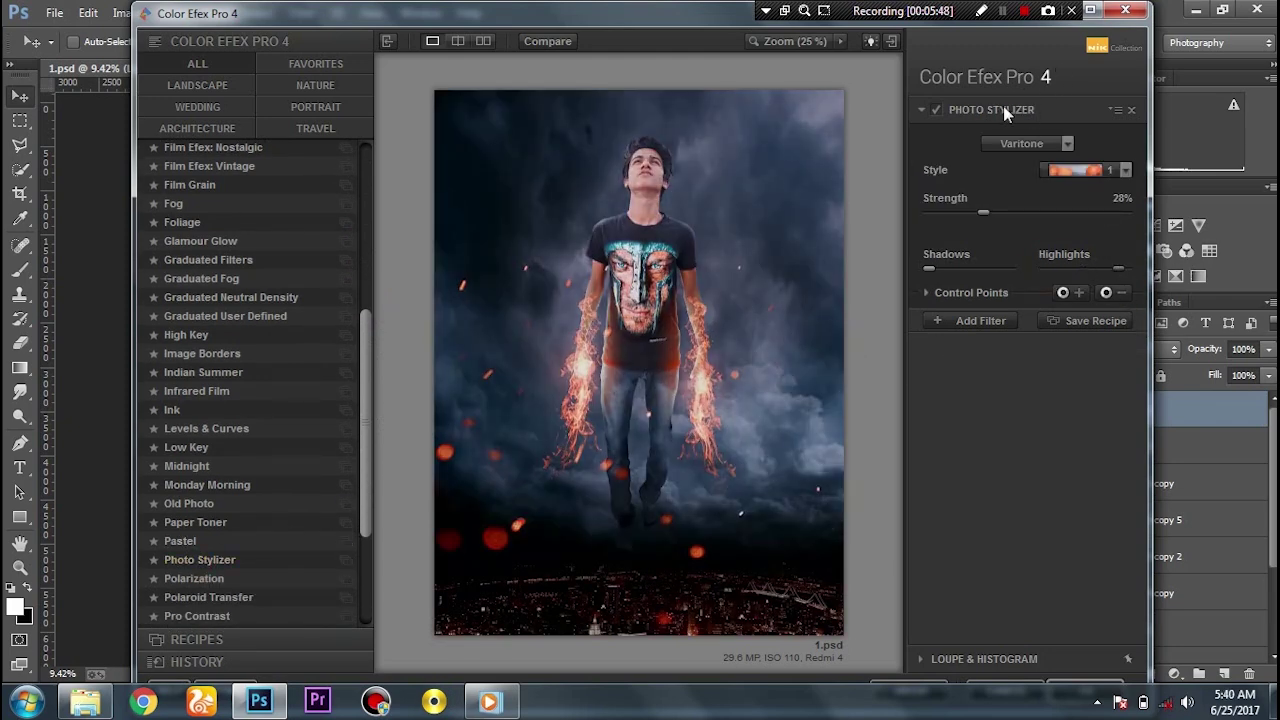
{"action": "left_click", "coordinate": [1082, 686]}
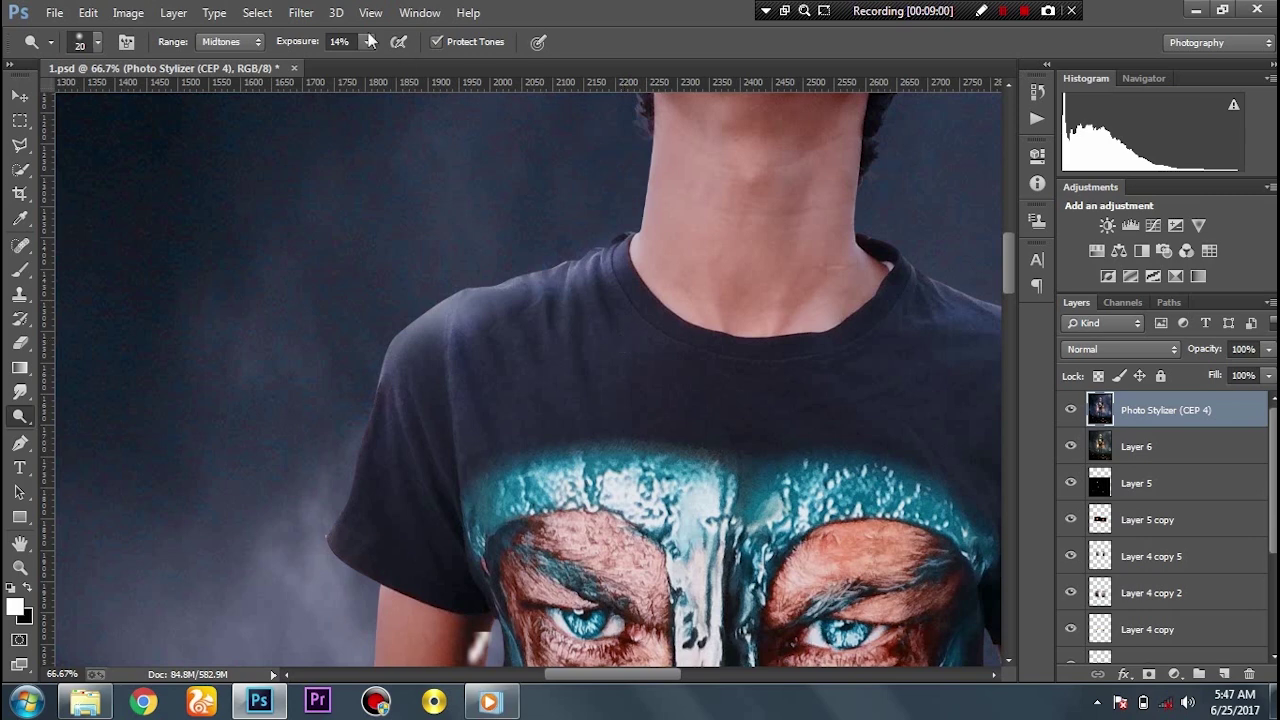
Dodge the shirt shoulder ridge and sleeve folds at 32% Midtones exposure with a larger brush
{"action": "left_click_drag", "start_coordinate": [369, 41], "coordinate": [384, 74]}
{"action": "key", "text": "bracketright"}
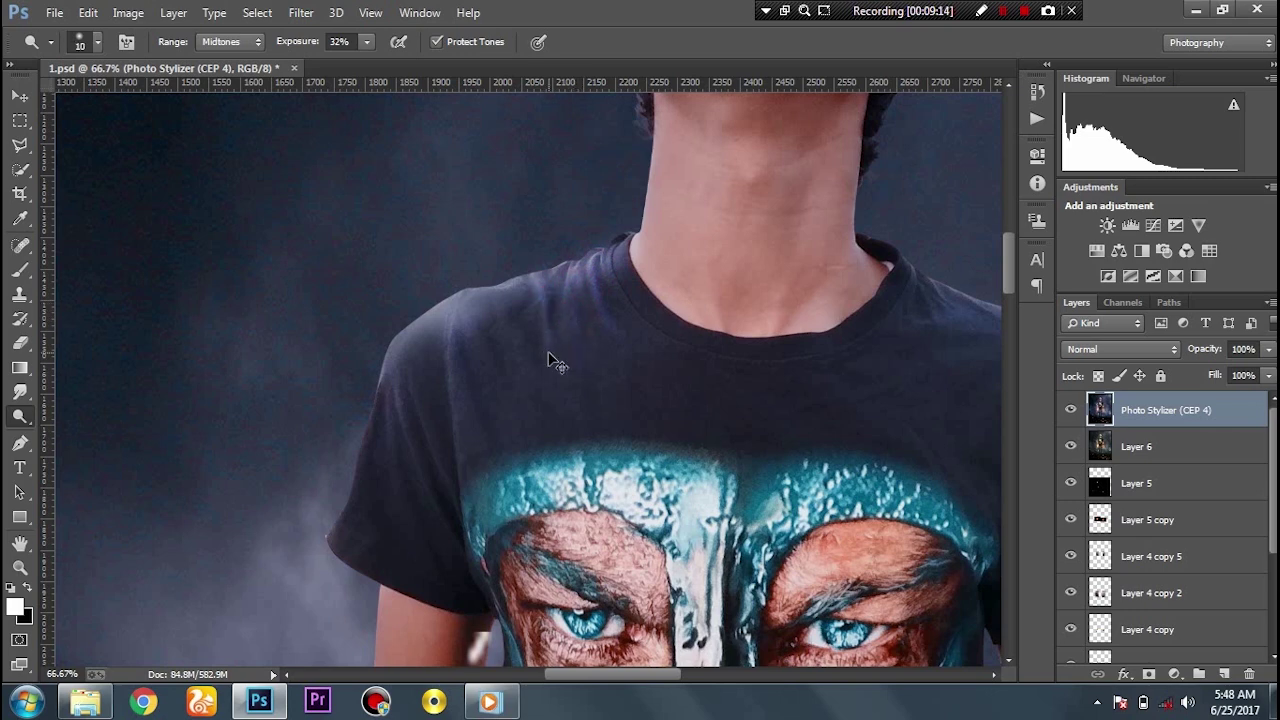
{"action": "scroll", "coordinate": [548, 358], "scroll_direction": "up", "scroll_amount": 2}
{"action": "scroll", "coordinate": [514, 463], "scroll_direction": "up", "scroll_amount": 2}
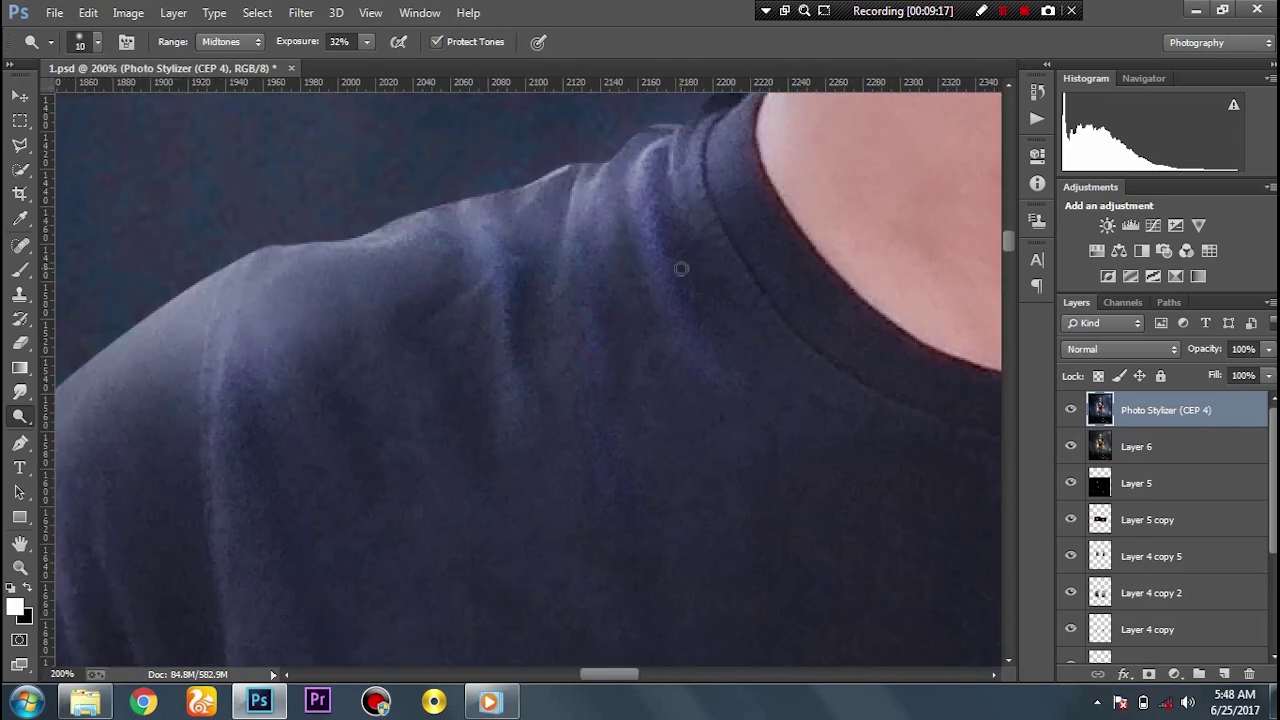
{"action": "left_click_drag", "start_coordinate": [651, 221], "coordinate": [566, 346]}
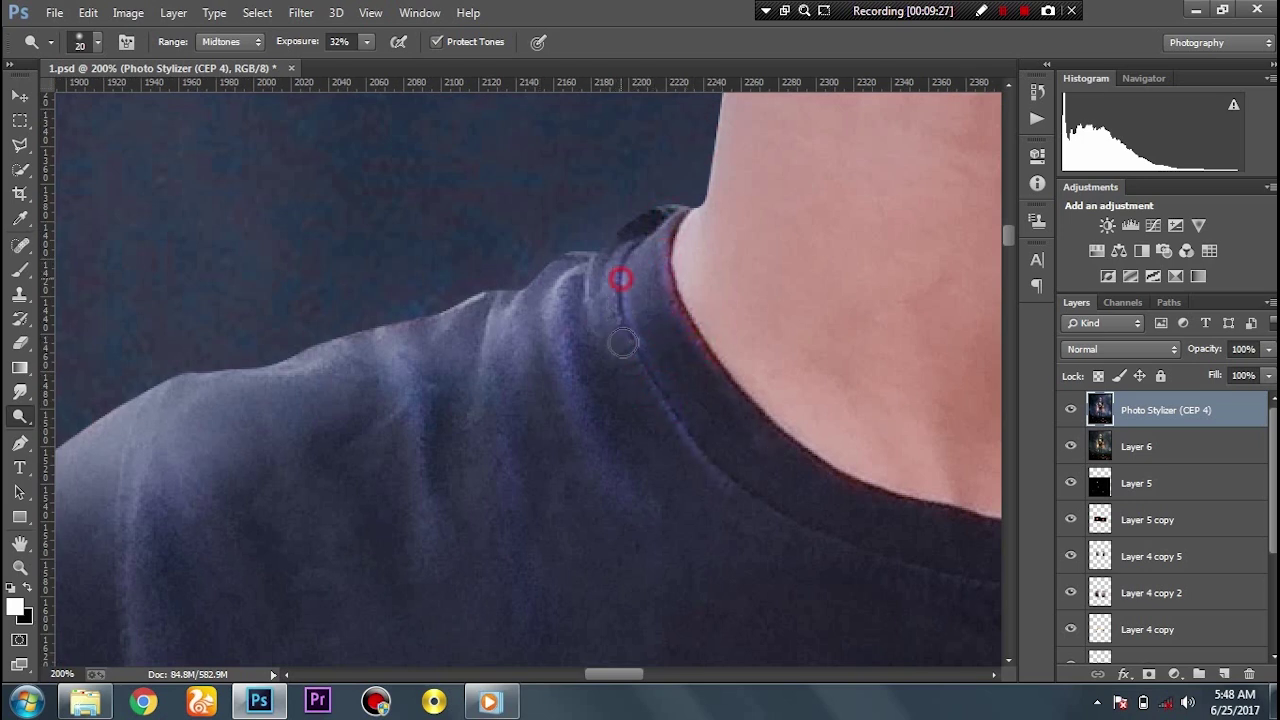
{"action": "left_click_drag", "start_coordinate": [512, 368], "coordinate": [672, 283]}
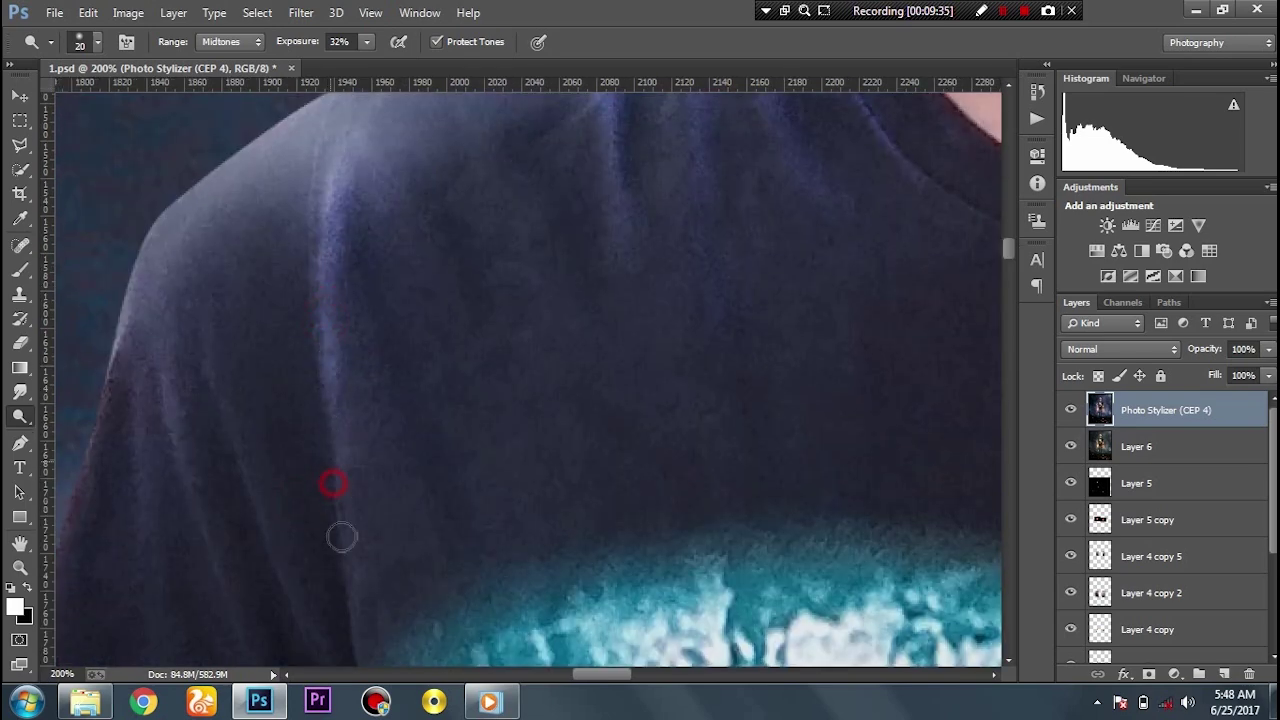
{"action": "left_click_drag", "start_coordinate": [340, 534], "coordinate": [429, 506]}
{"action": "left_click_drag", "start_coordinate": [810, 145], "coordinate": [286, 374]}
{"action": "left_click_drag", "start_coordinate": [251, 543], "coordinate": [317, 326]}
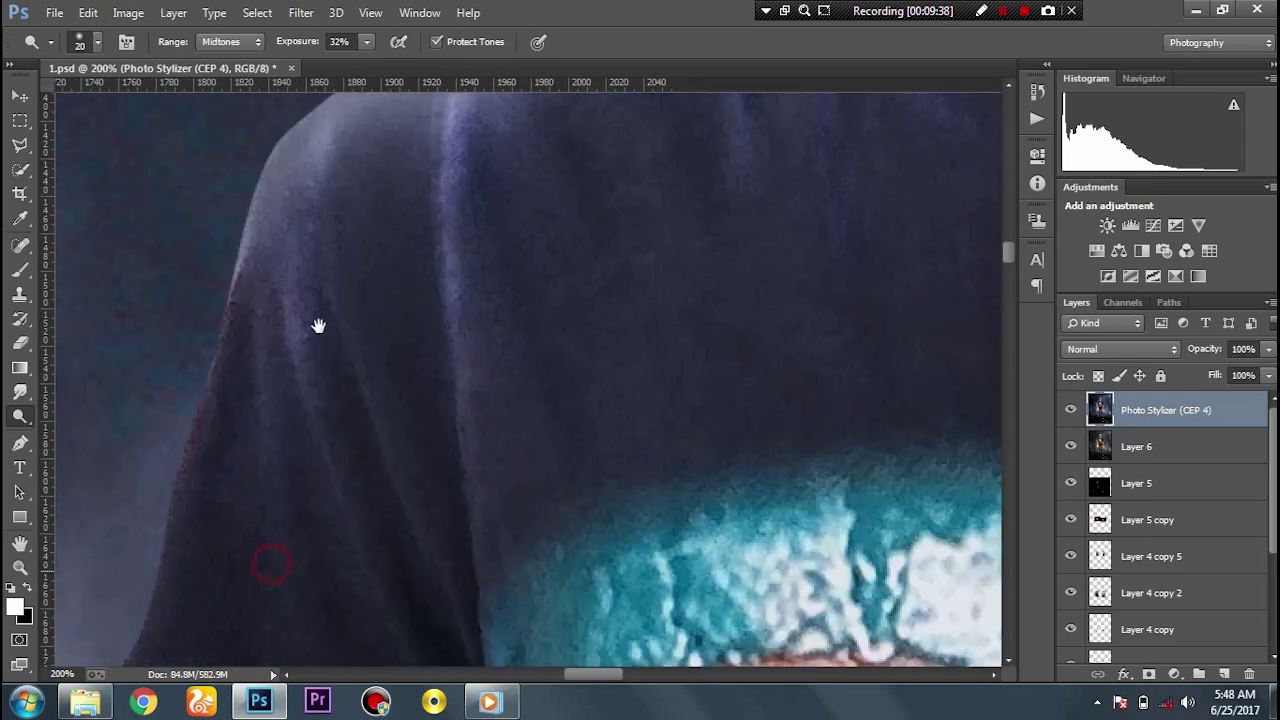
{"action": "left_click_drag", "start_coordinate": [318, 378], "coordinate": [383, 193]}
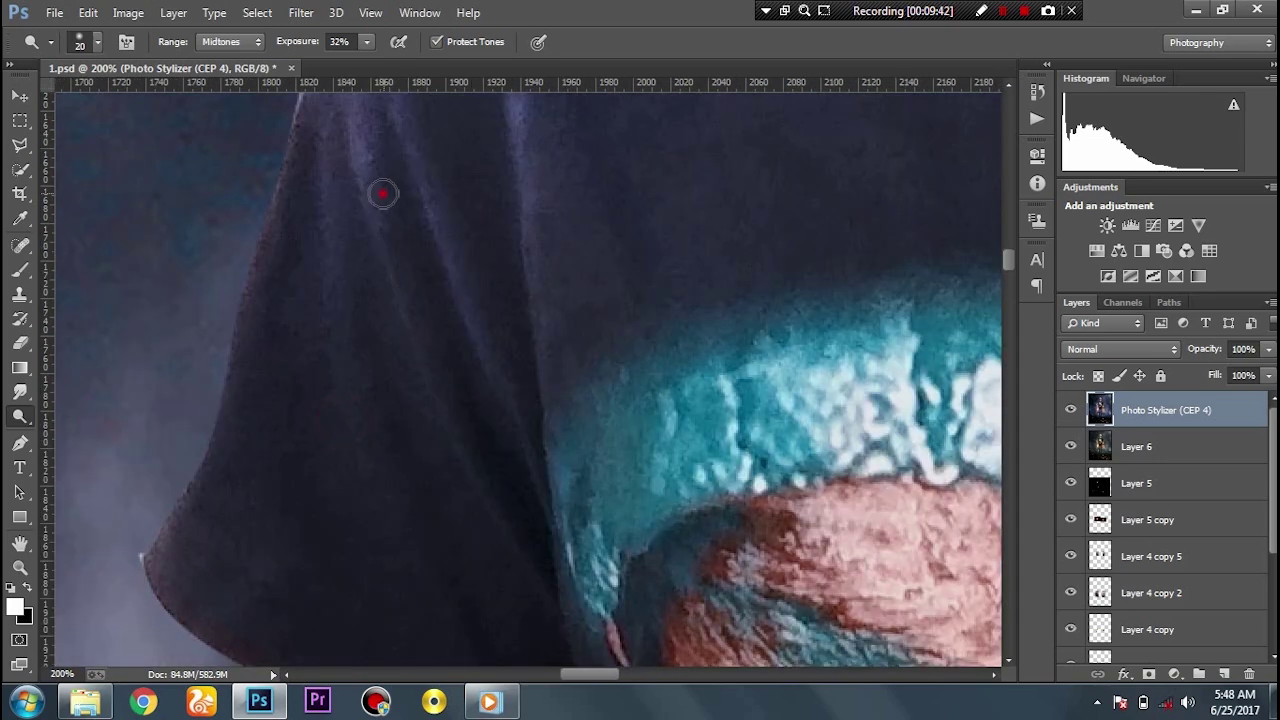
{"action": "left_click_drag", "start_coordinate": [500, 334], "coordinate": [570, 310]}
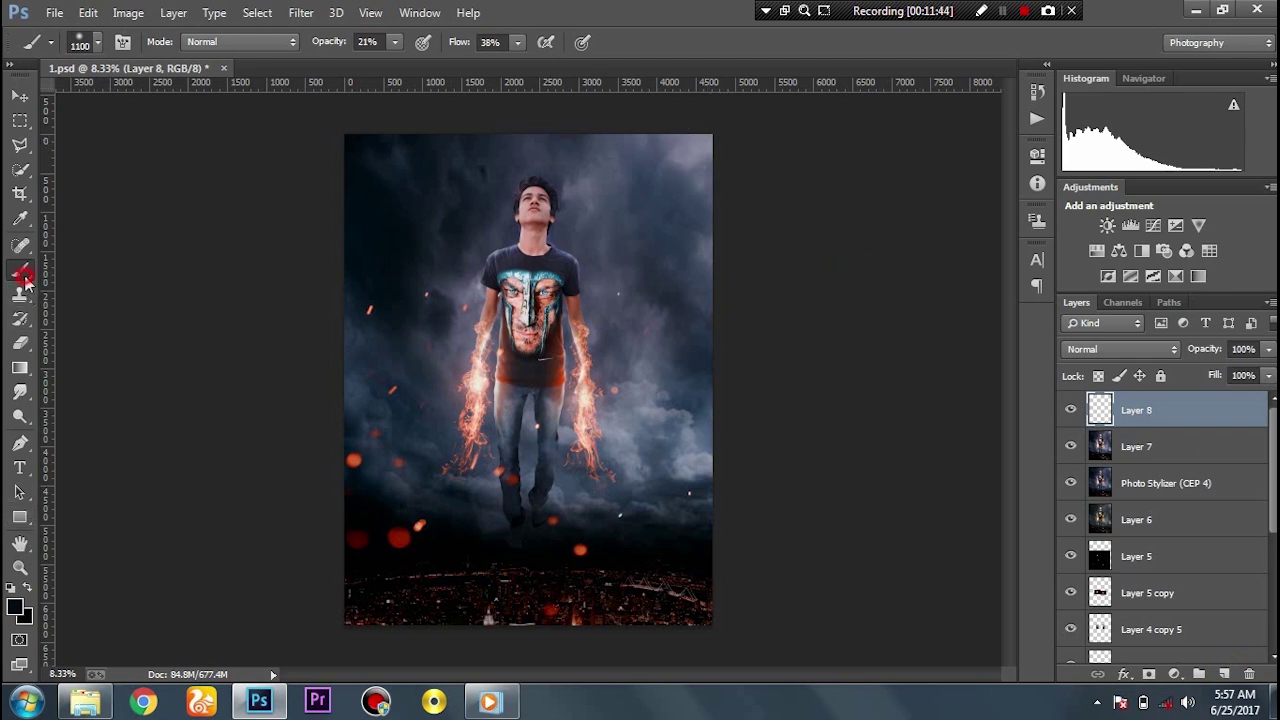
Paint faint black along the right edge, top-right corner and left edge (1100 px, 21% opacity, 38% flow)
{"action": "mouse_move", "coordinate": [724, 168]}
{"action": "left_mouse_down"}
{"action": "mouse_move", "coordinate": [717, 390]}
{"action": "mouse_move", "coordinate": [544, 143]}
{"action": "mouse_move", "coordinate": [651, 134]}
{"action": "mouse_move", "coordinate": [680, 177]}
{"action": "mouse_move", "coordinate": [691, 153]}
{"action": "mouse_move", "coordinate": [714, 209]}
{"action": "mouse_move", "coordinate": [723, 434]}
{"action": "mouse_move", "coordinate": [723, 257]}
{"action": "mouse_move", "coordinate": [731, 421]}
{"action": "left_mouse_up"}
{"action": "left_click_drag", "start_coordinate": [729, 149], "coordinate": [716, 136]}
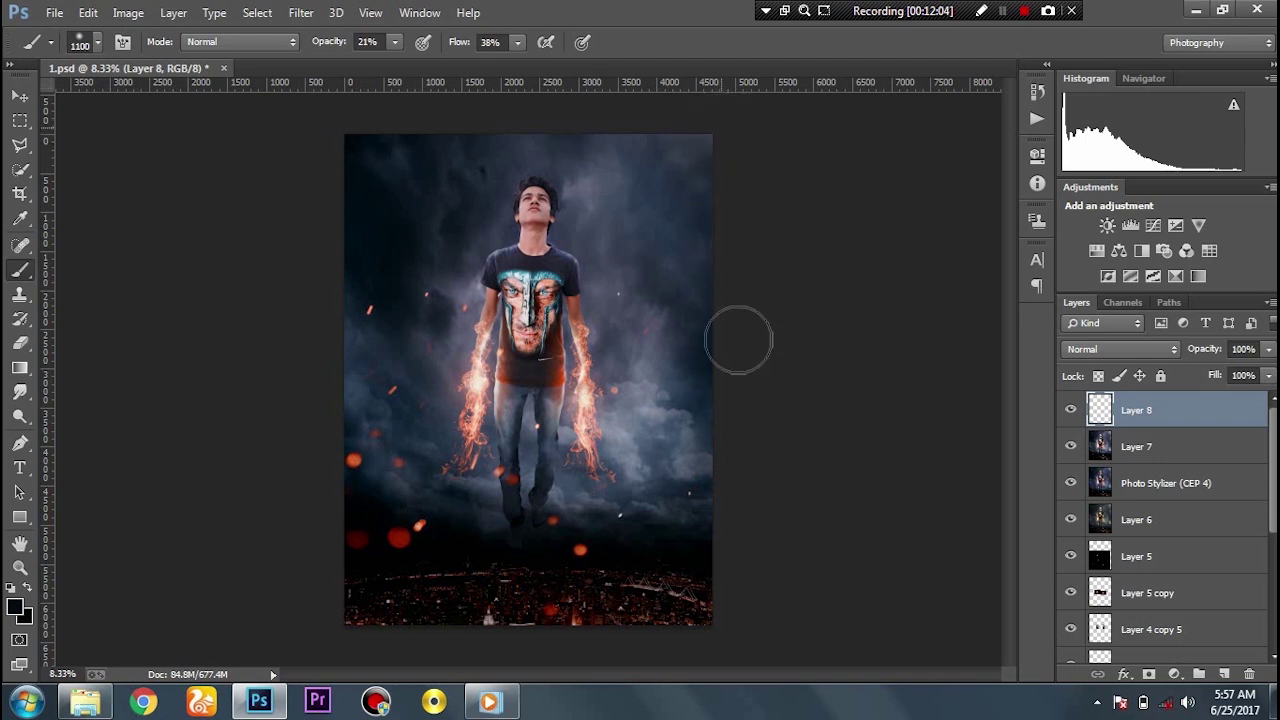
{"action": "left_click_drag", "start_coordinate": [711, 460], "coordinate": [732, 433]}
{"action": "left_click_drag", "start_coordinate": [690, 160], "coordinate": [551, 108]}
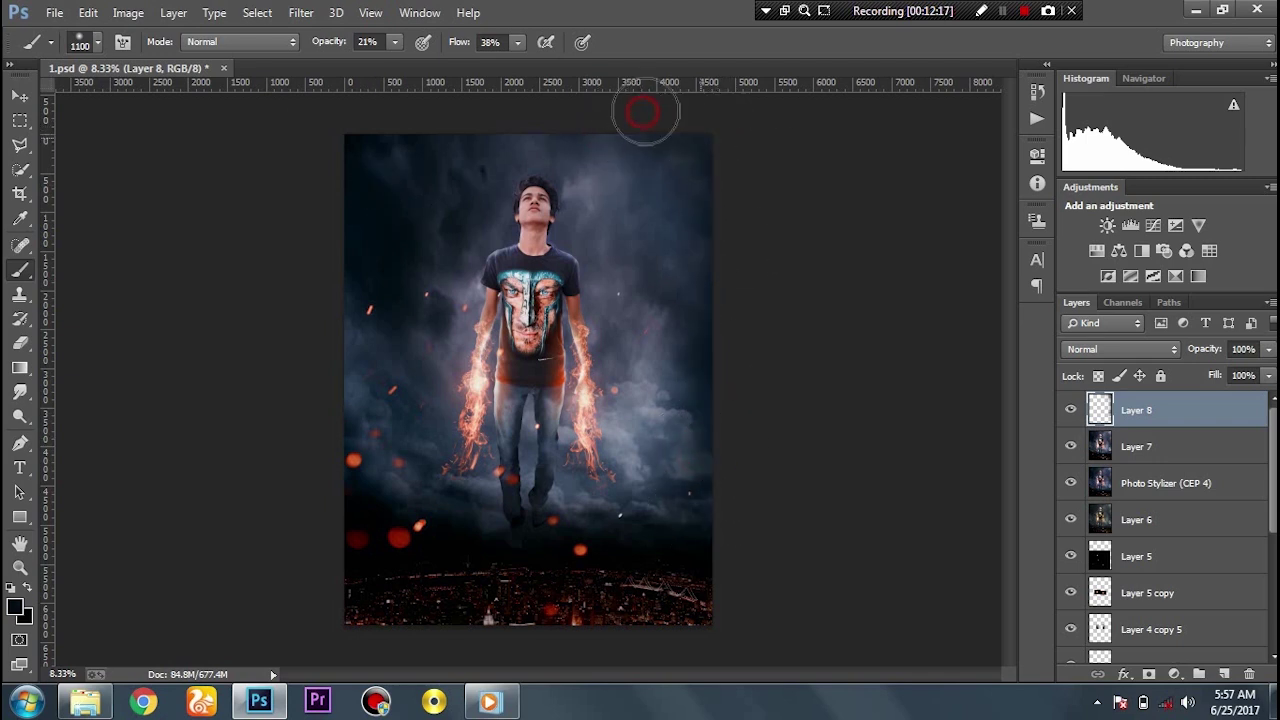
{"action": "mouse_move", "coordinate": [700, 216]}
{"action": "left_mouse_down"}
{"action": "mouse_move", "coordinate": [709, 481]}
{"action": "mouse_move", "coordinate": [714, 363]}
{"action": "mouse_move", "coordinate": [691, 489]}
{"action": "mouse_move", "coordinate": [671, 491]}
{"action": "mouse_move", "coordinate": [658, 523]}
{"action": "mouse_move", "coordinate": [700, 284]}
{"action": "left_mouse_up"}
{"action": "mouse_move", "coordinate": [381, 298]}
{"action": "left_mouse_down"}
{"action": "mouse_move", "coordinate": [372, 391]}
{"action": "mouse_move", "coordinate": [414, 457]}
{"action": "left_mouse_up"}
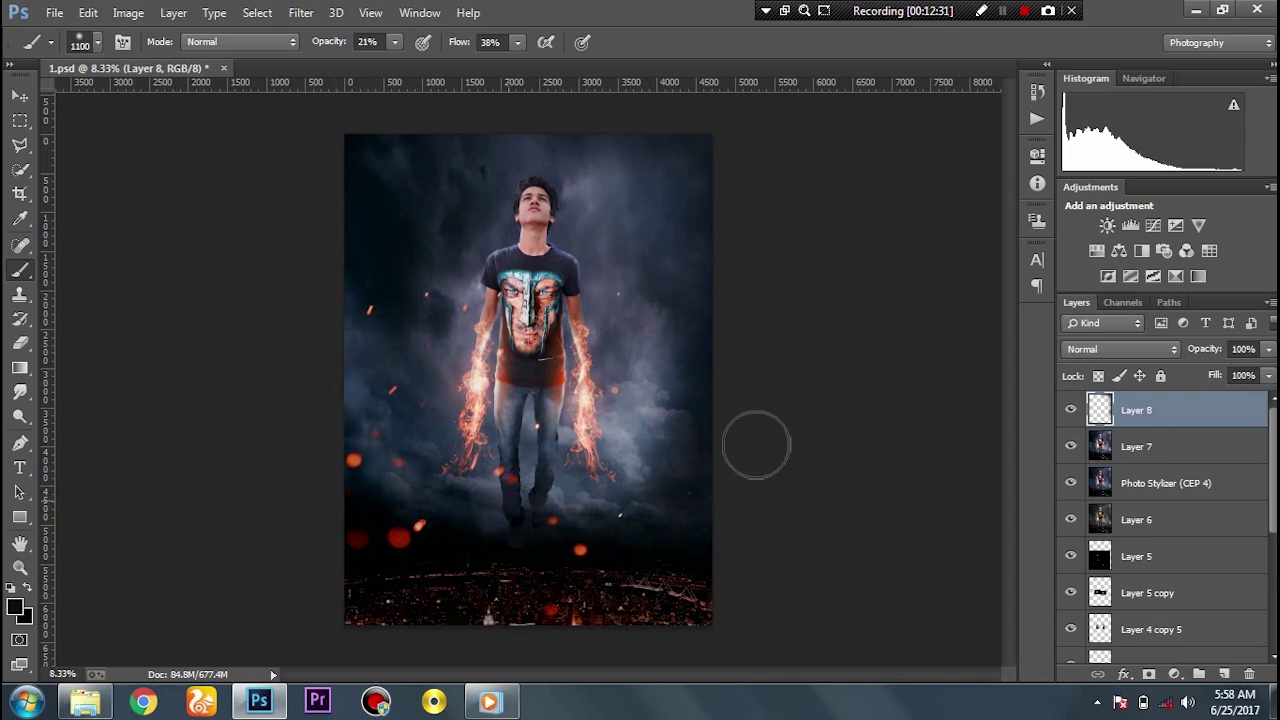